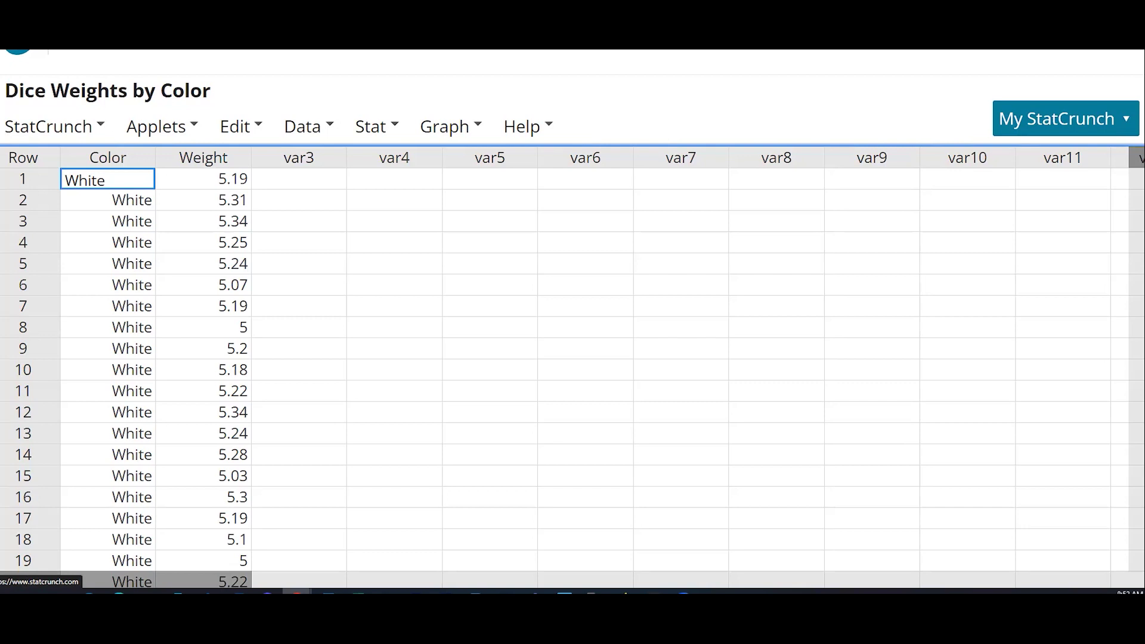
- Compute only the mean of the Weight column with column summary statistics and move the result window clear of the data
left_click(378, 126)
mouse_move(385, 188)
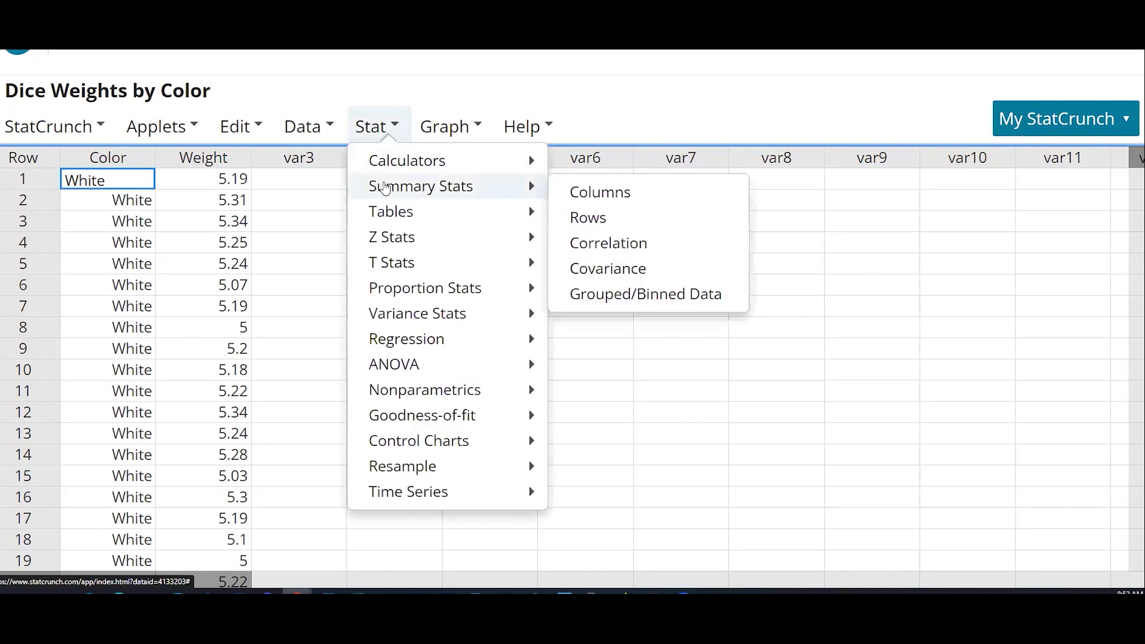
left_click(603, 191)
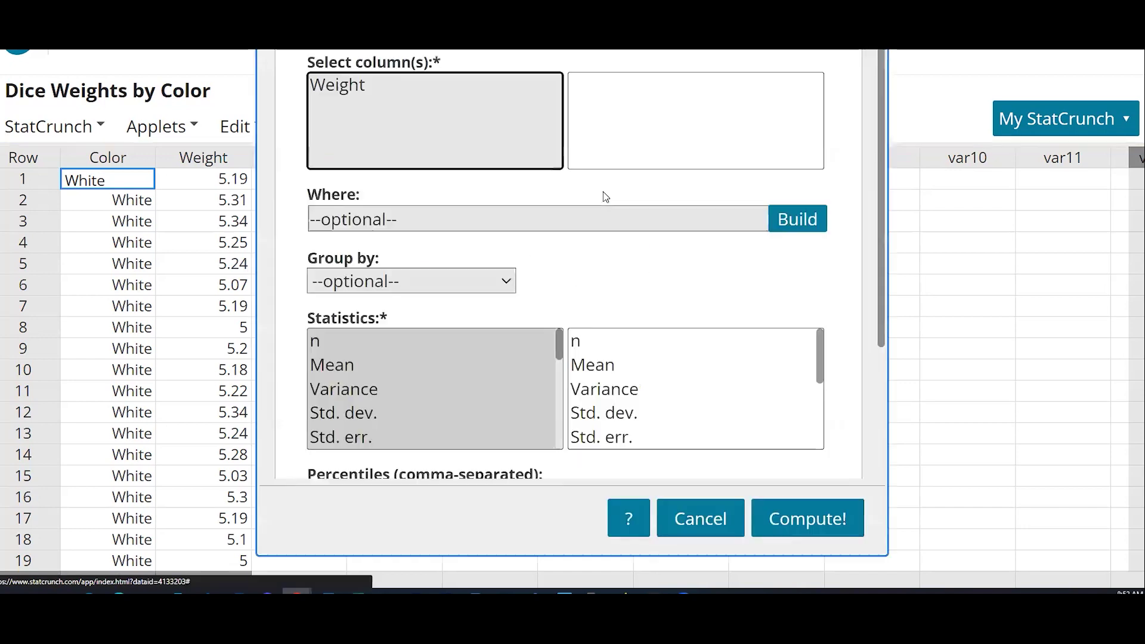
left_click(357, 85)
left_click(356, 365)
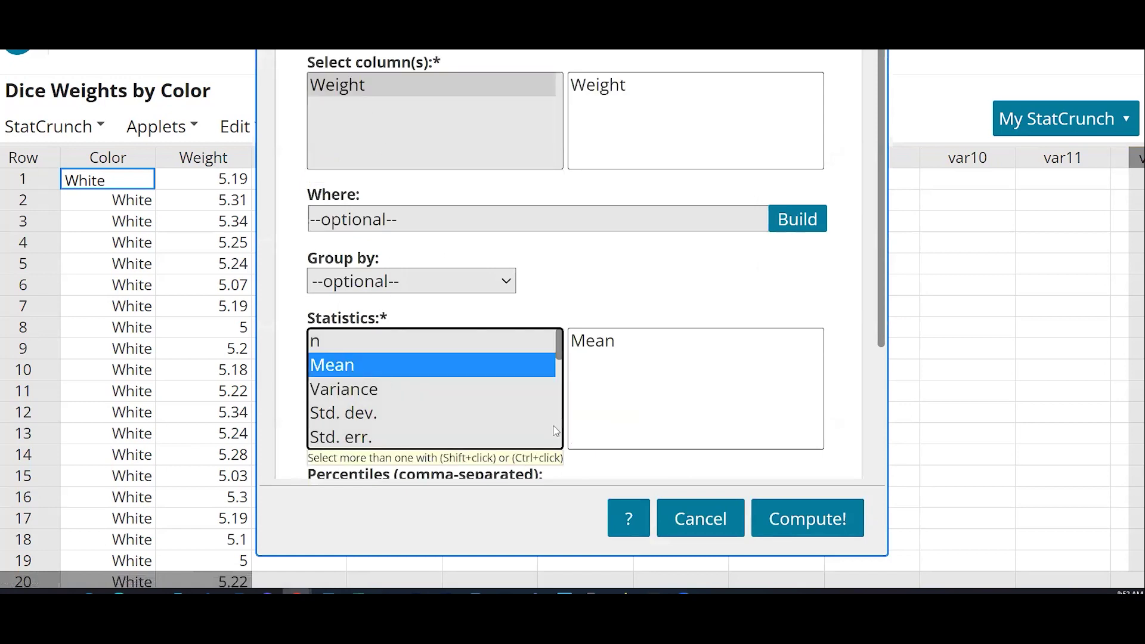
left_click(798, 523)
left_click_drag(976, 143, 388, 65)
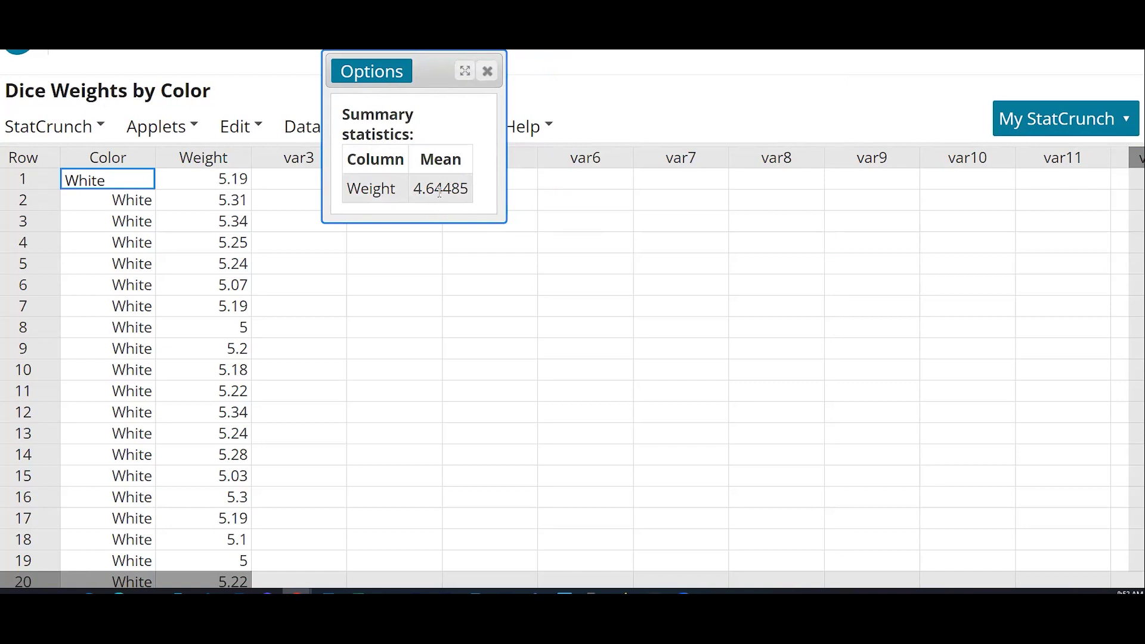
left_click_drag(430, 69, 1037, 73)
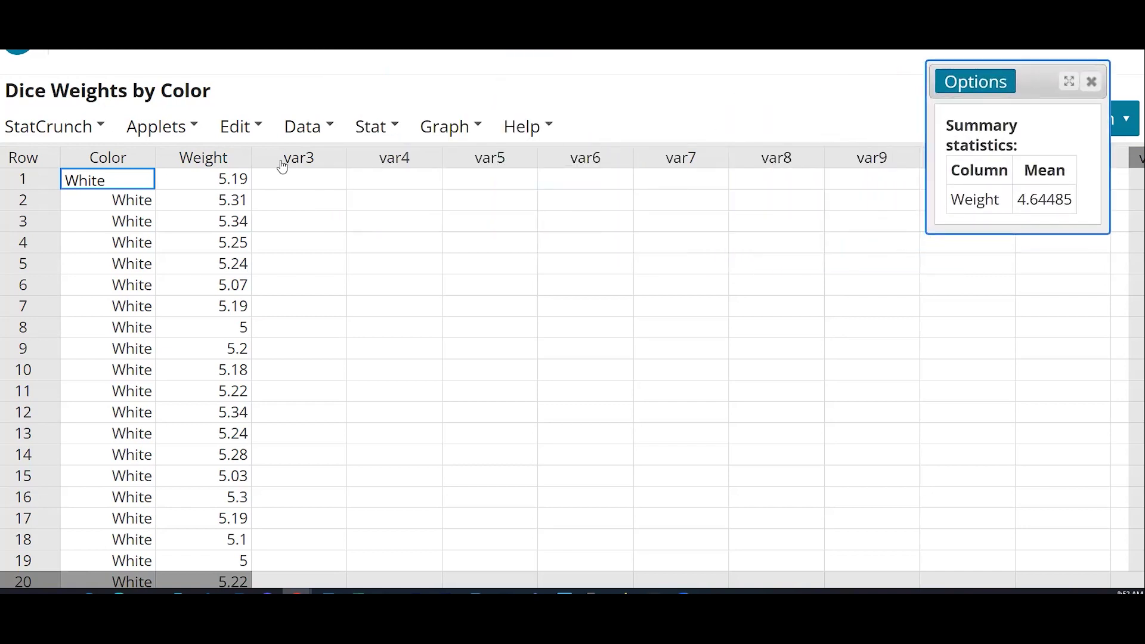
- Draw one random sample of size 30 from the Weight column into the data table and dismiss the notice
left_click(306, 137)
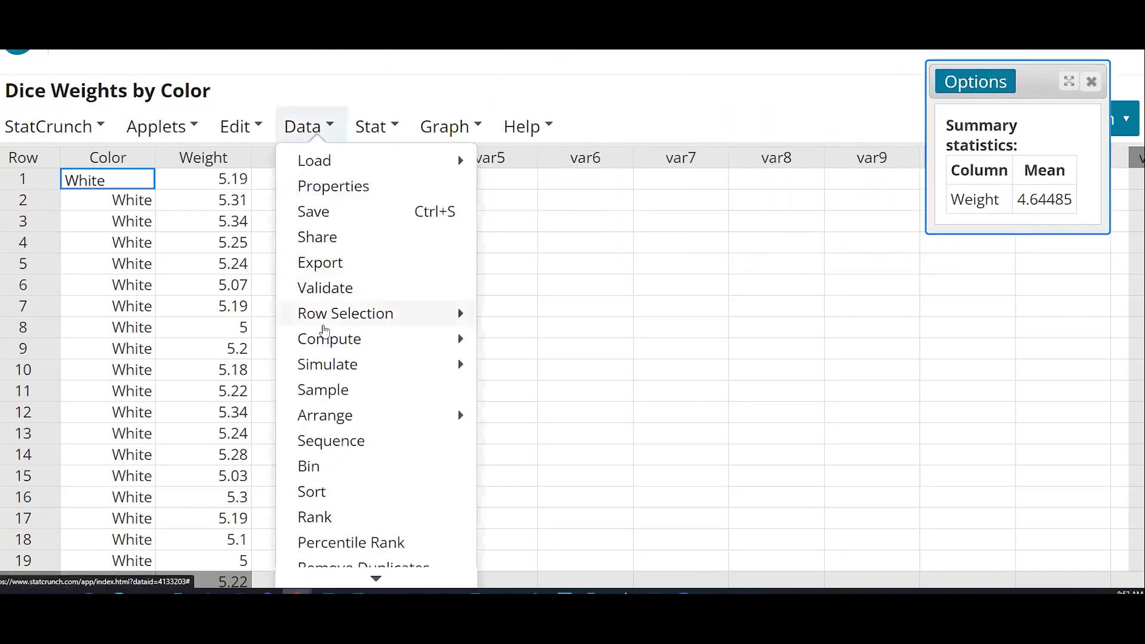
left_click(323, 391)
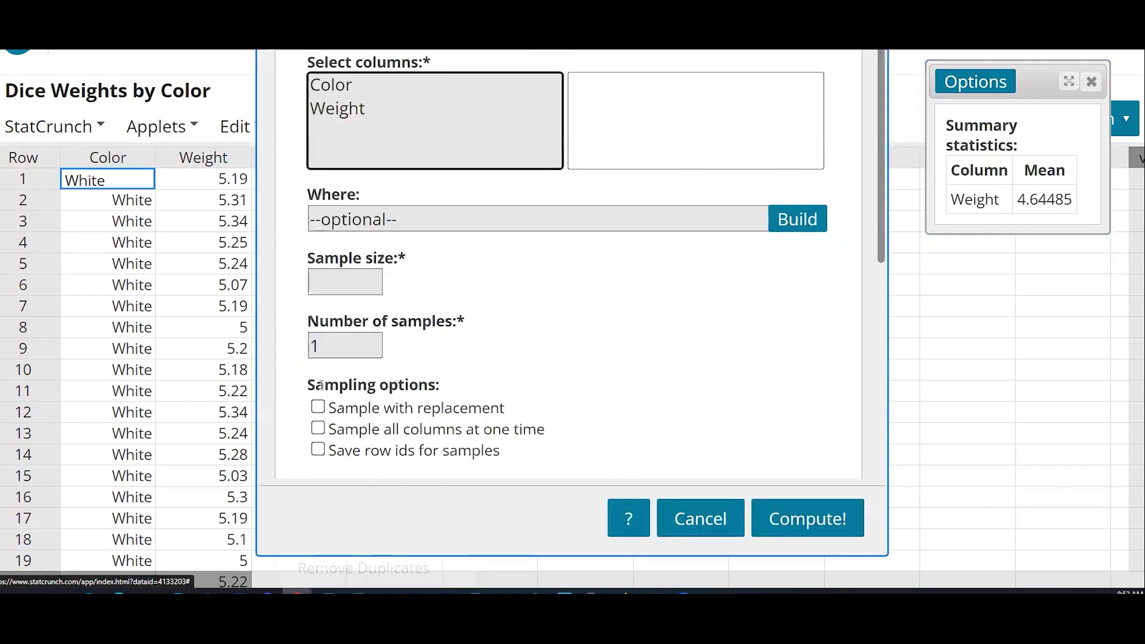
left_click(354, 115)
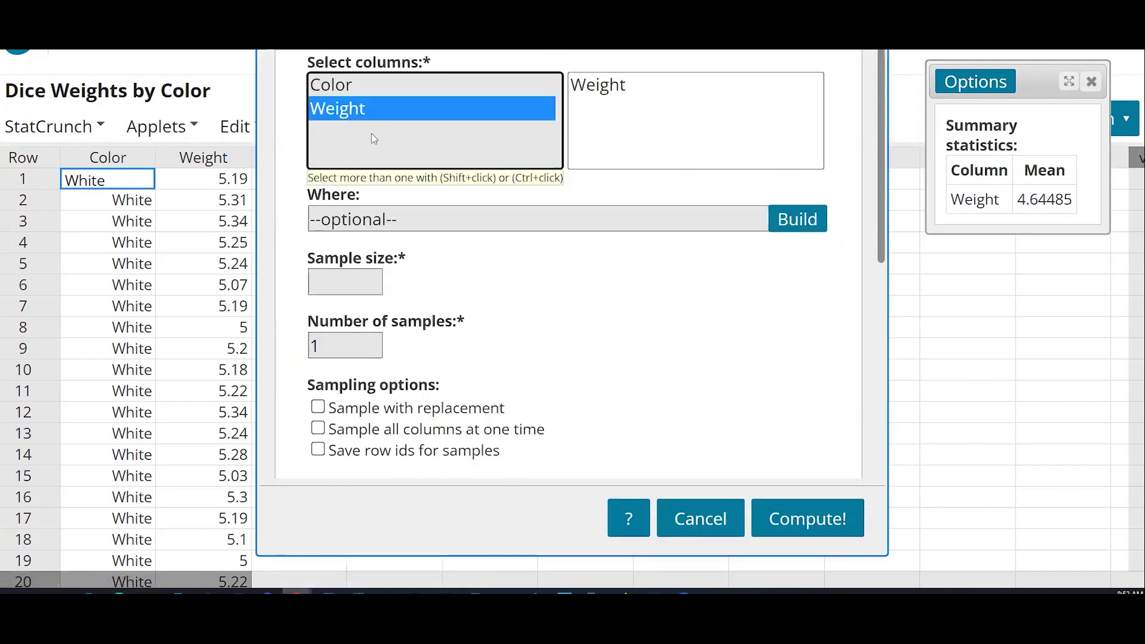
left_click(360, 273)
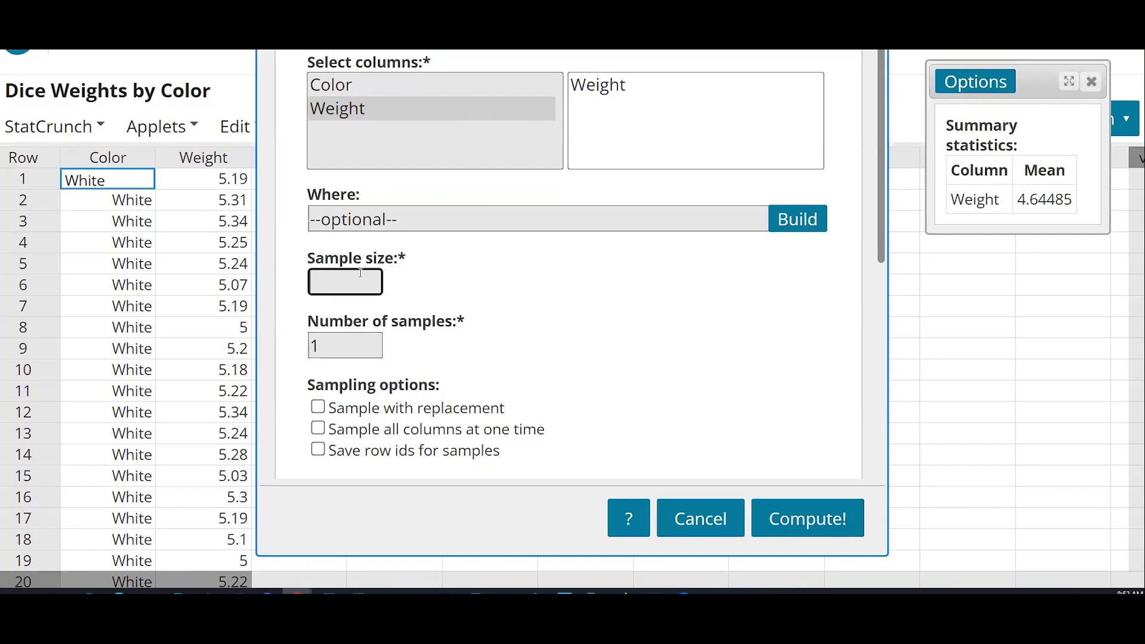
type("30")
left_click(791, 526)
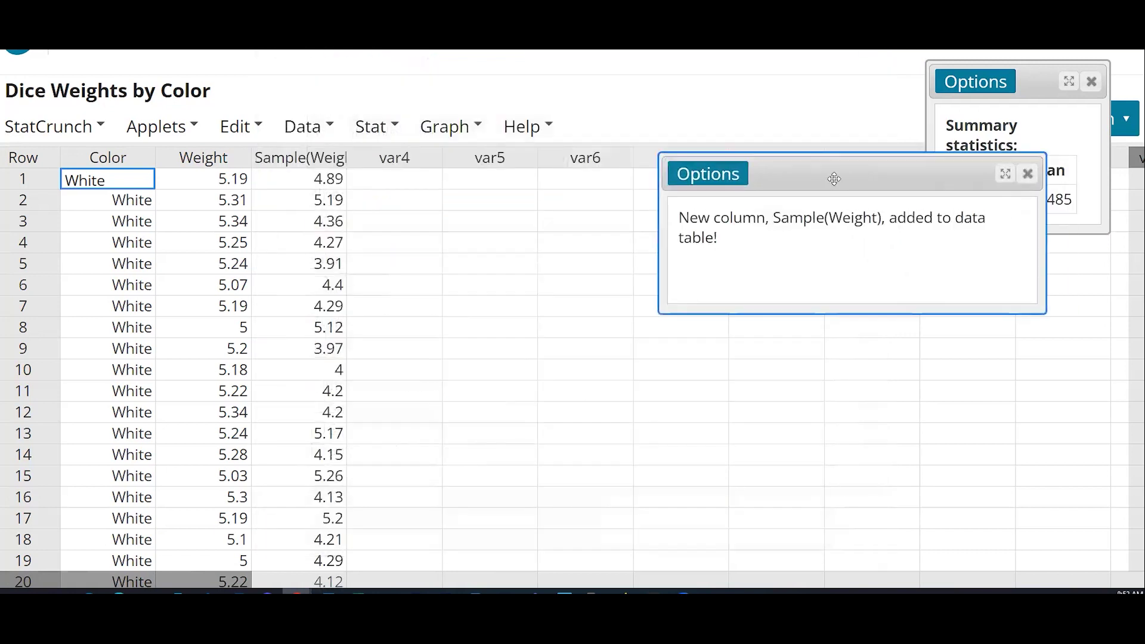
left_click(837, 197)
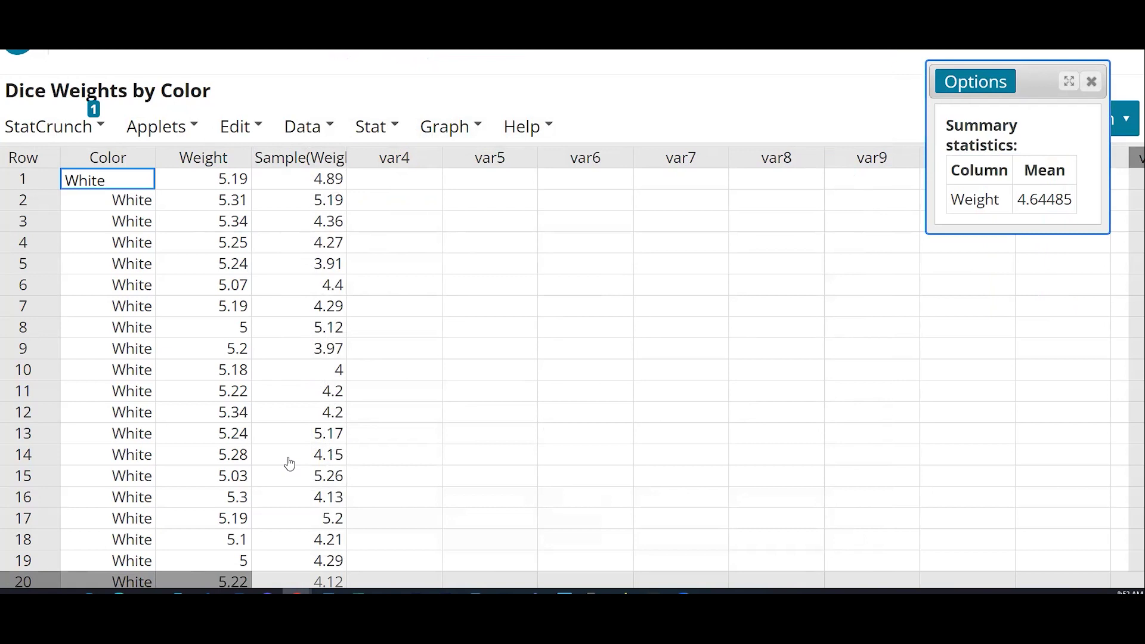
- Compute only the mean of the Sample(Weight) column with column summary statistics
left_click(367, 130)
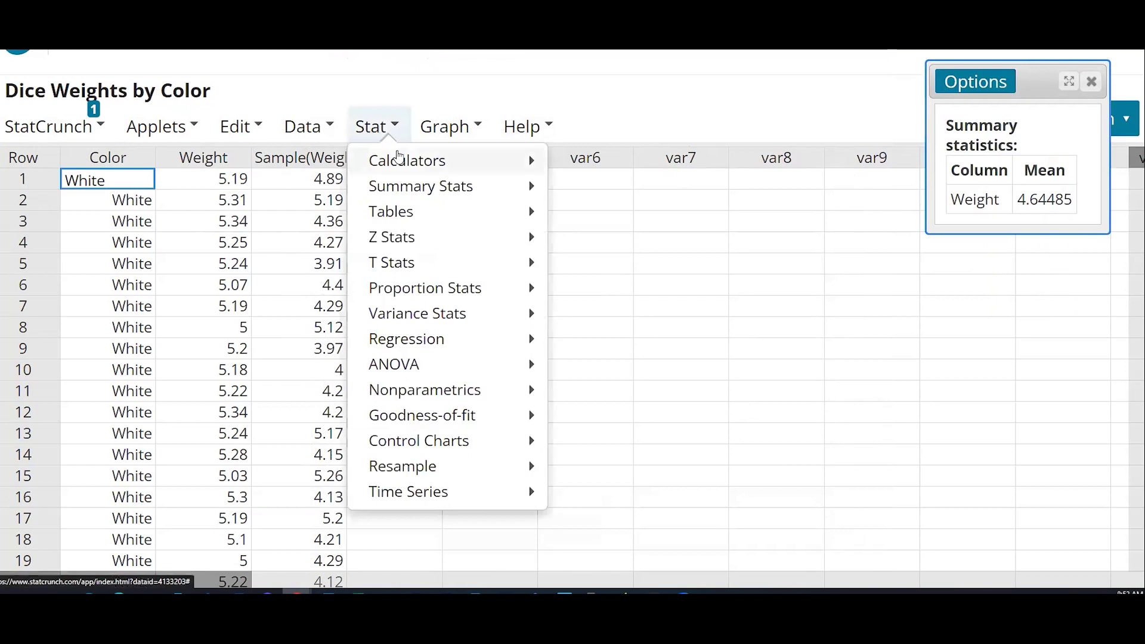
mouse_move(395, 187)
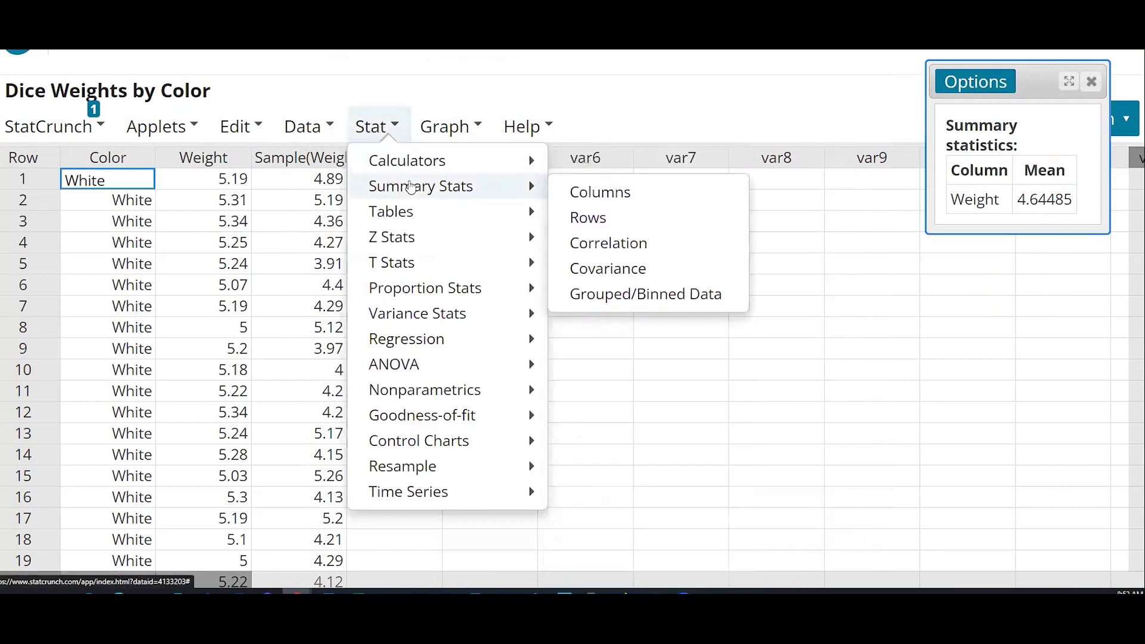
left_click(638, 195)
left_click(382, 108)
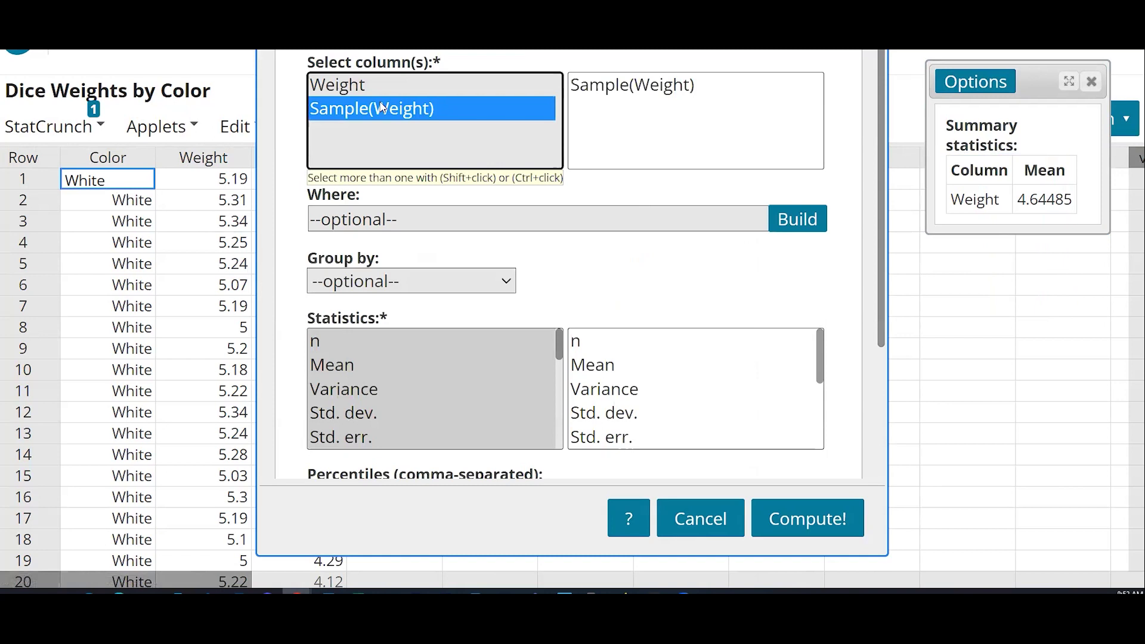
left_click(360, 361)
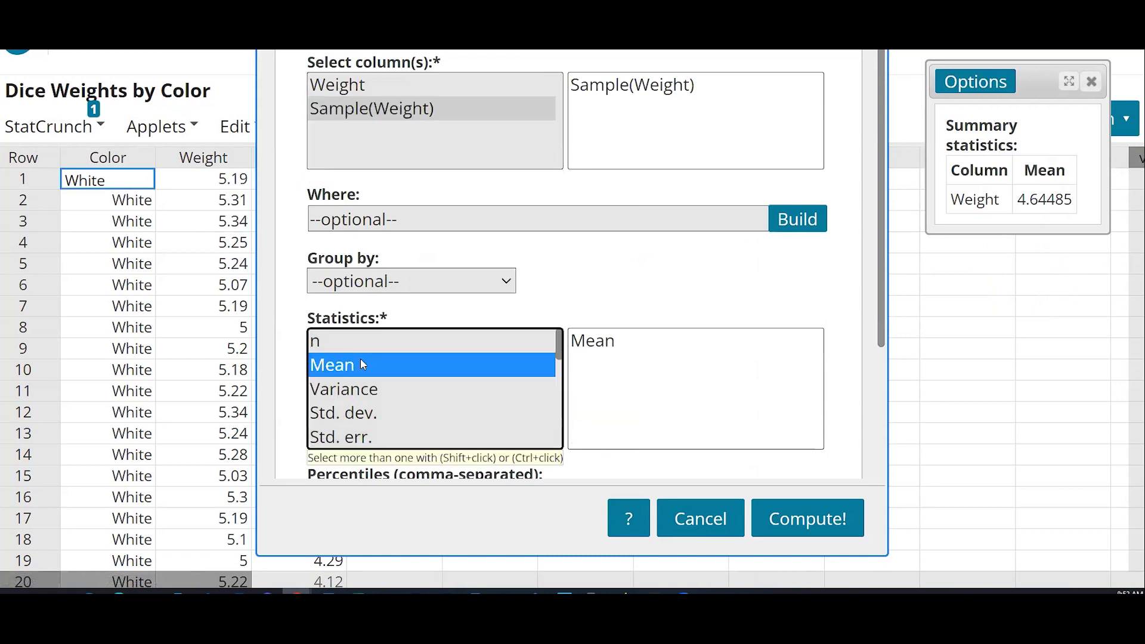
left_click(758, 504)
- Place the sample mean result window below the Weight mean result and resize its width to match more closely
left_click_drag(979, 203, 1041, 268)
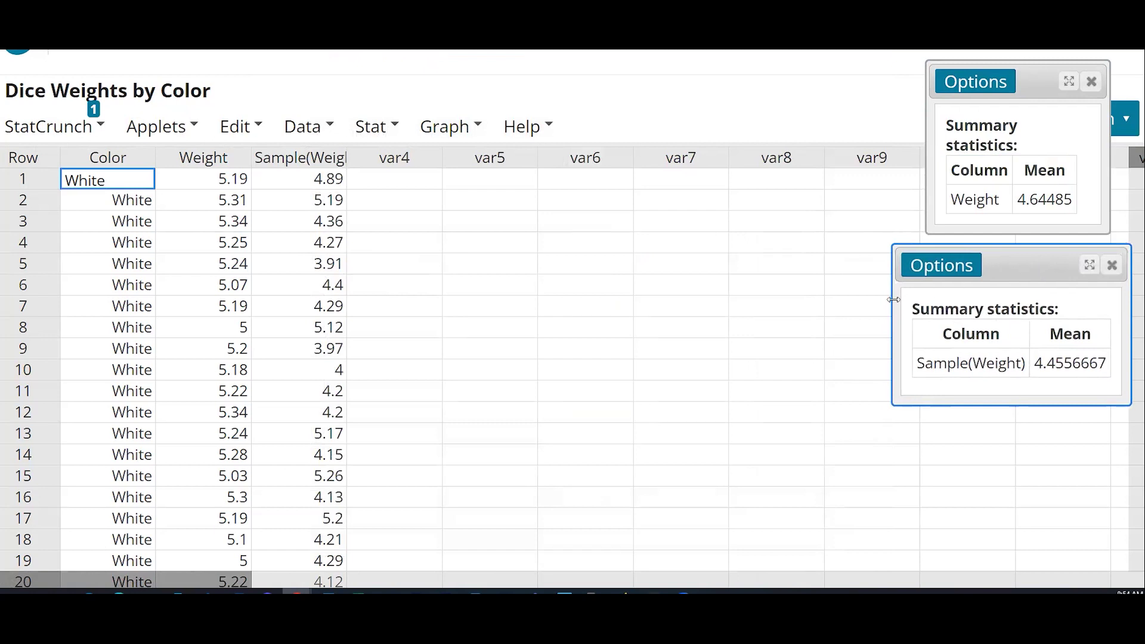
left_click_drag(900, 304, 924, 301)
left_click_drag(1038, 262, 1014, 261)
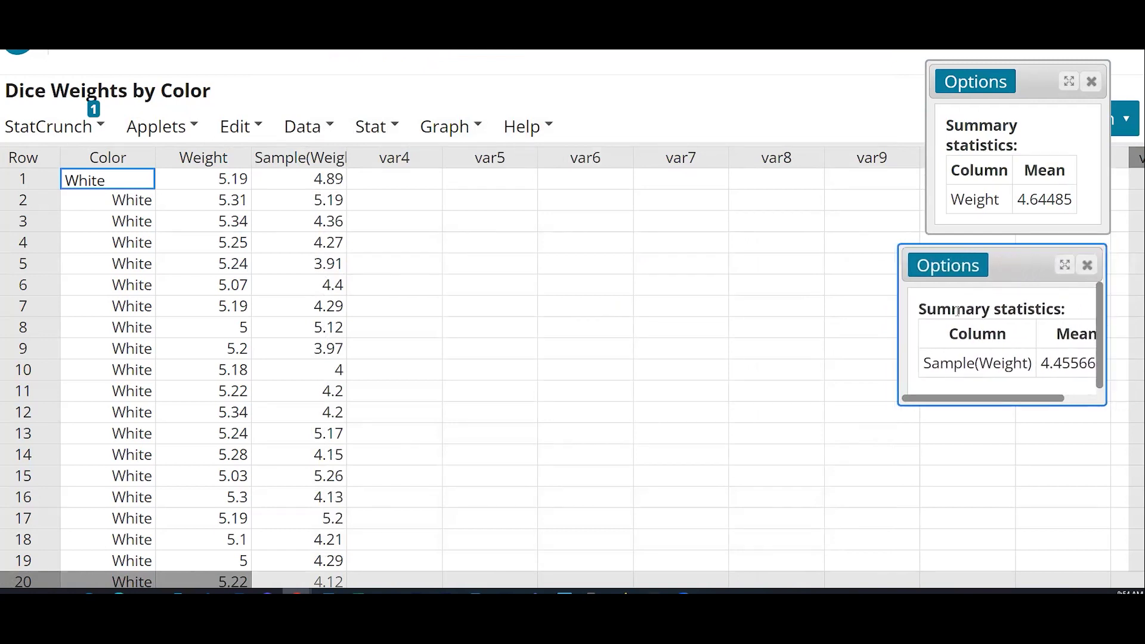
left_click_drag(899, 324, 882, 323)
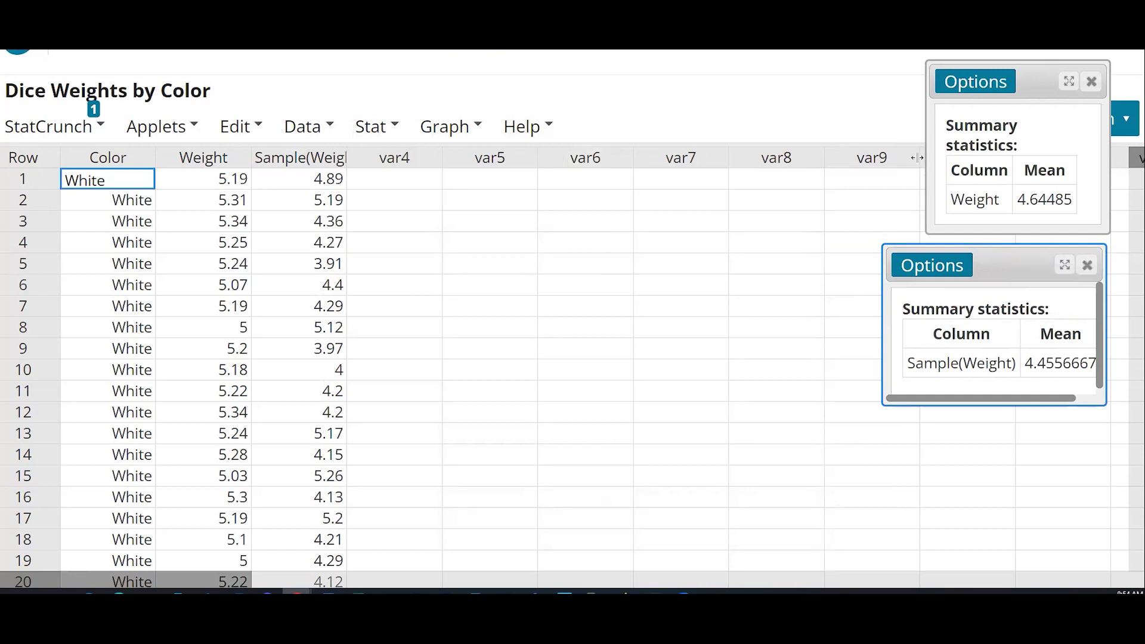
- Draw 100 random samples of size 30 from the Weight column into the data table
left_click(308, 130)
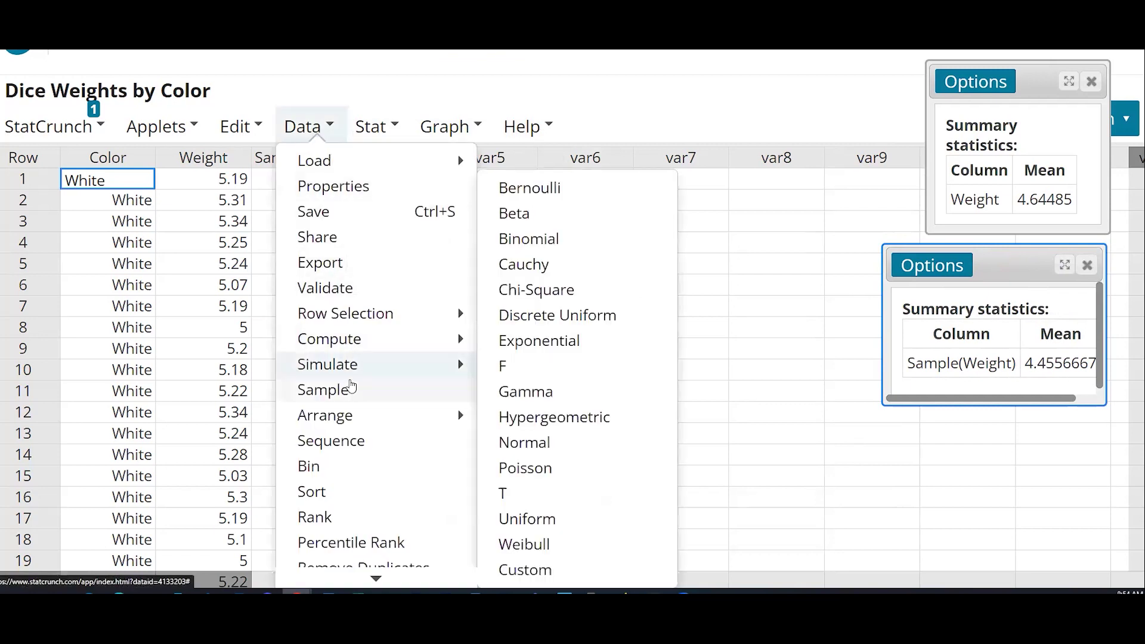
left_click(417, 389)
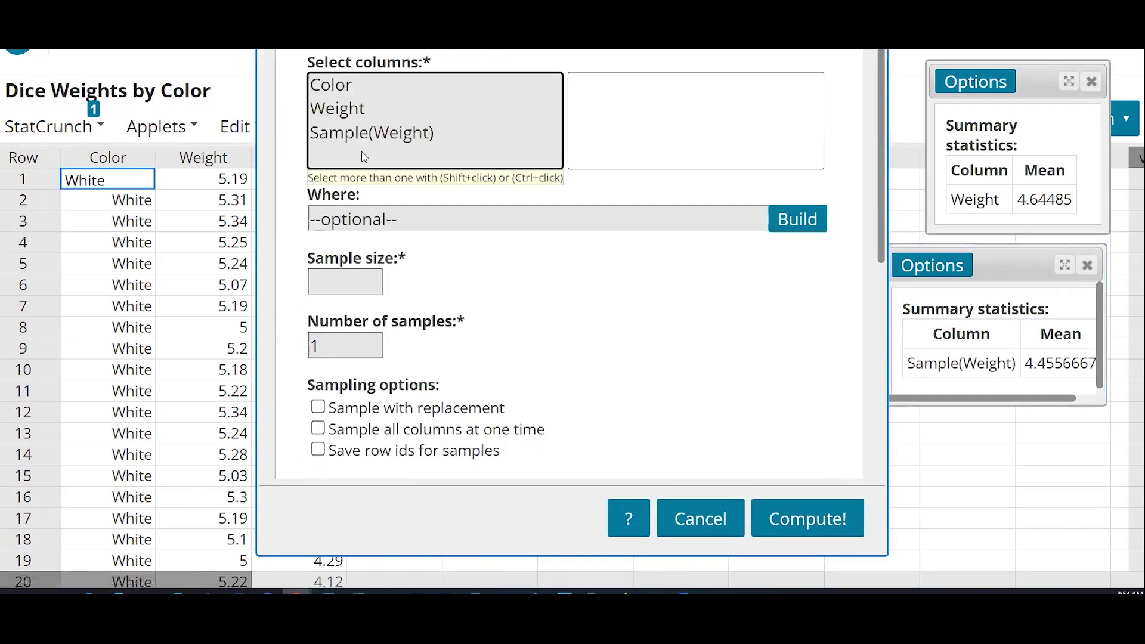
left_click(361, 110)
left_click(354, 280)
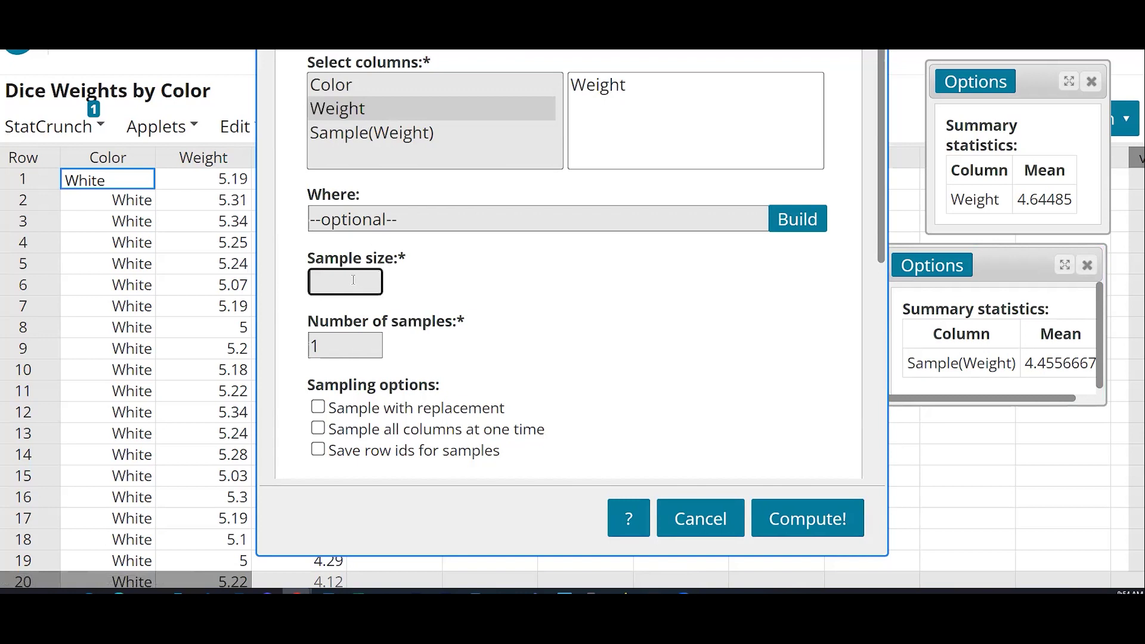
type("30")
left_click(320, 349)
type("00")
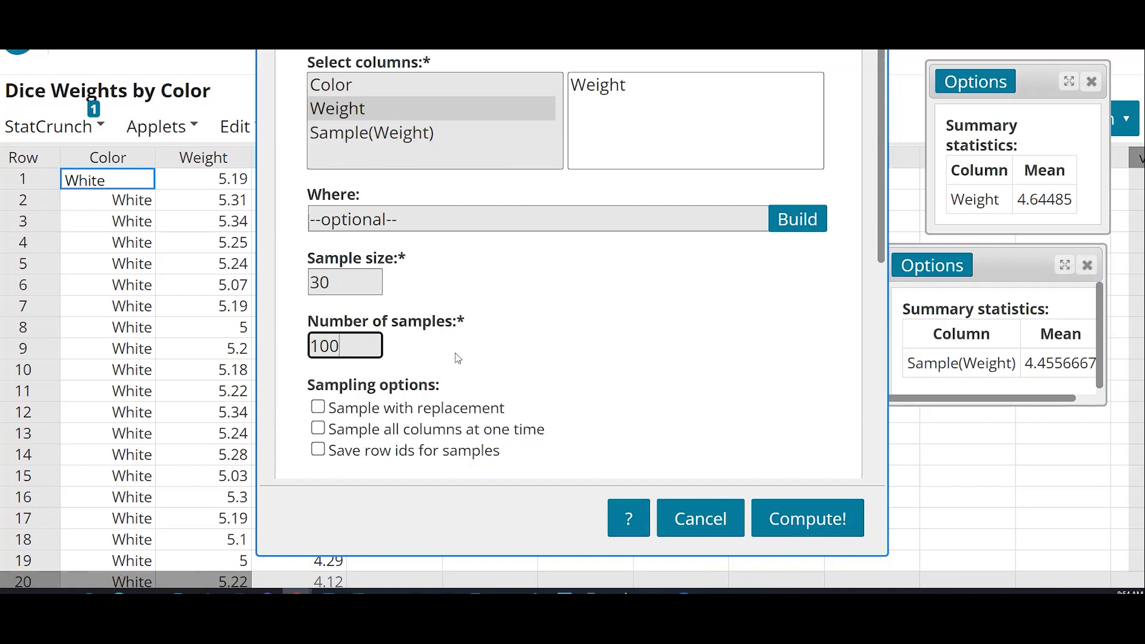
left_click(797, 530)
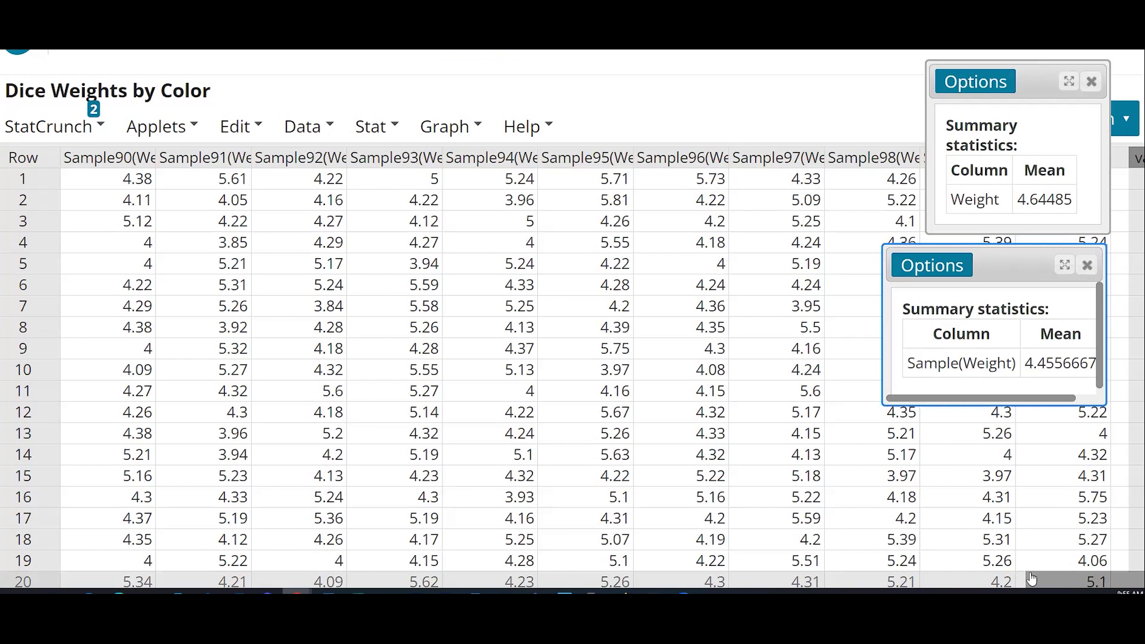
- Look back through the generated sample columns until the Weight column and the first samples are in view
key("Left")
key("Left")
key("Left")
key("Left")
key("Left")
key("Left")
key("Left")
key("Left")
key("Left")
key("Left")
key("Left")
key("Left")
key("Left")
key("Left")
key("Left")
key("Left")
key("Left")
key("Left")
key("Left")
key("Left")
key("Left")
key("Left")
key("Left")
key("Left")
key("Left")
key("Left")
key("Left")
key("Left")
key("Left")
key("Left")
key("Left")
key("Left")
key("Left")
key("Left")
key("Left")
key("Left")
key("Left")
key("Left")
key("Left")
key("Left")
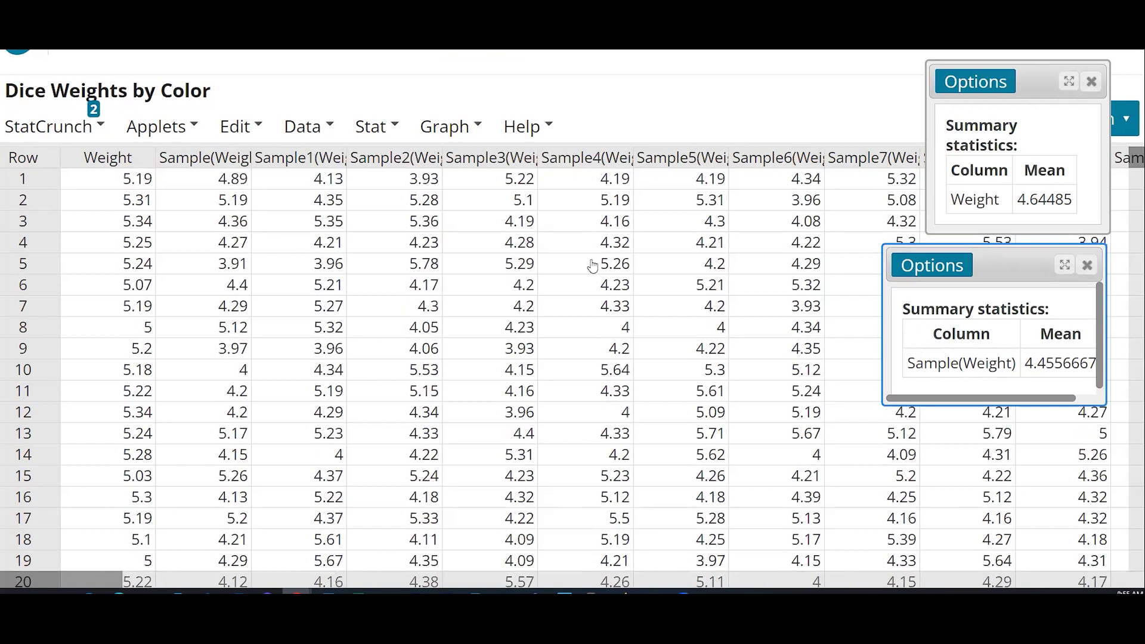
- Start column summary statistics and select every column from Sample(Weight) through Sample100(Weight)
left_click(382, 127)
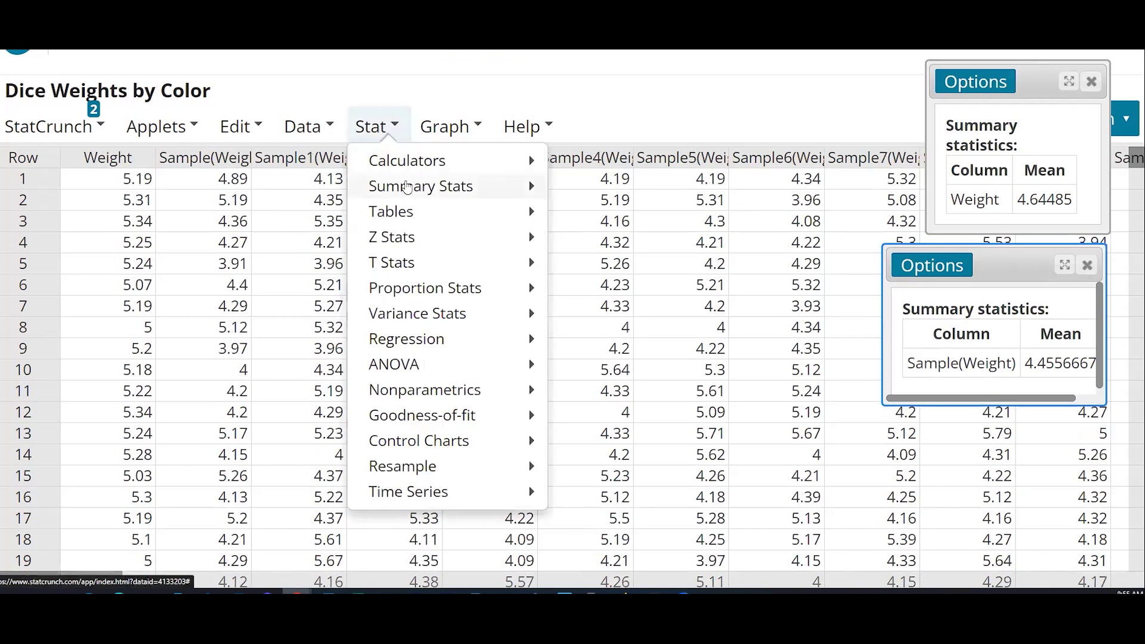
mouse_move(410, 186)
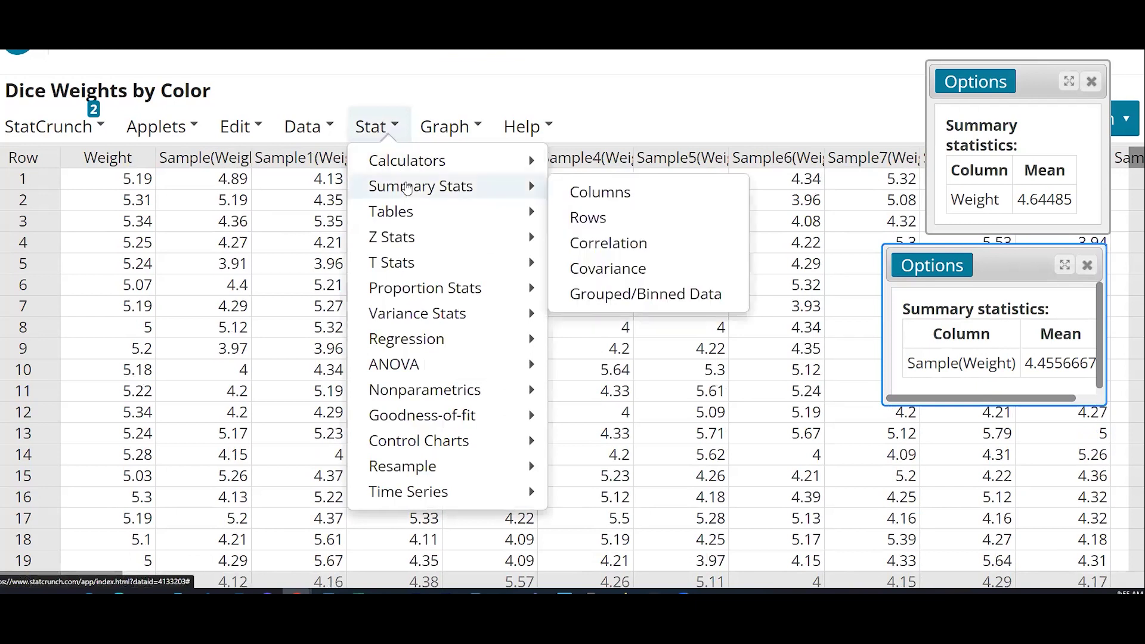
left_click(653, 193)
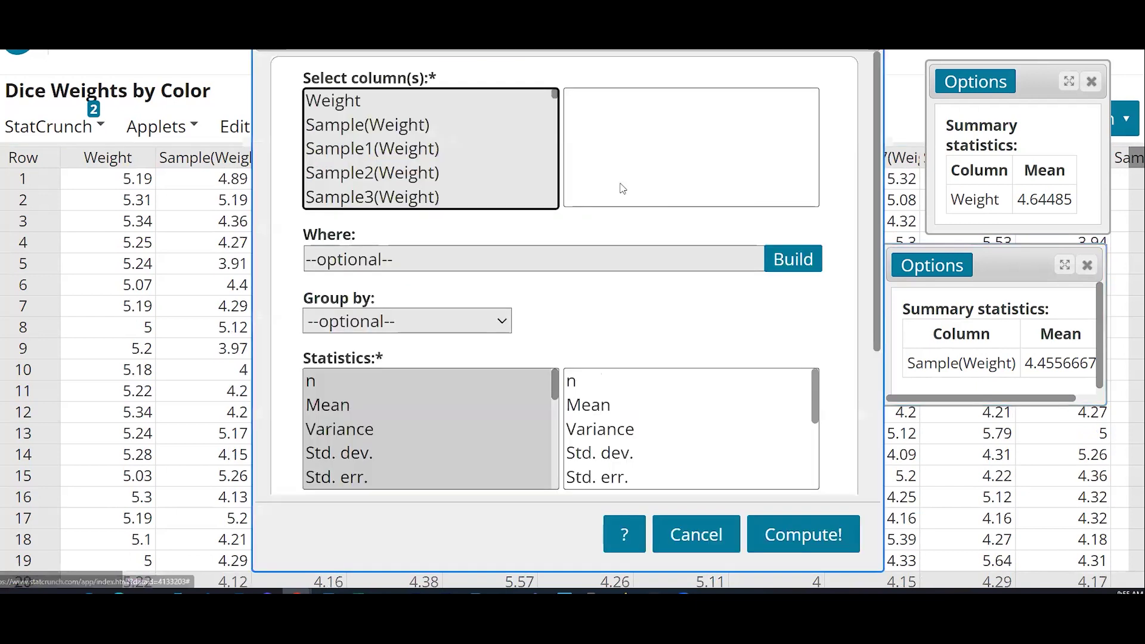
left_click(398, 129)
scroll(428, 161, "down", 20)
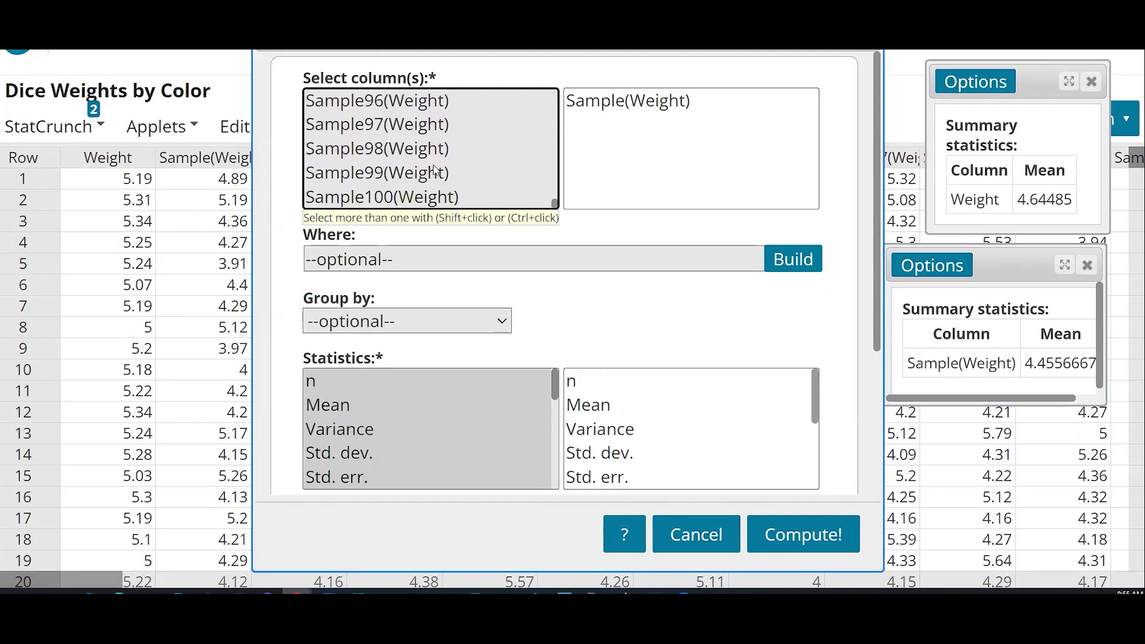
left_click(427, 192, "shift")
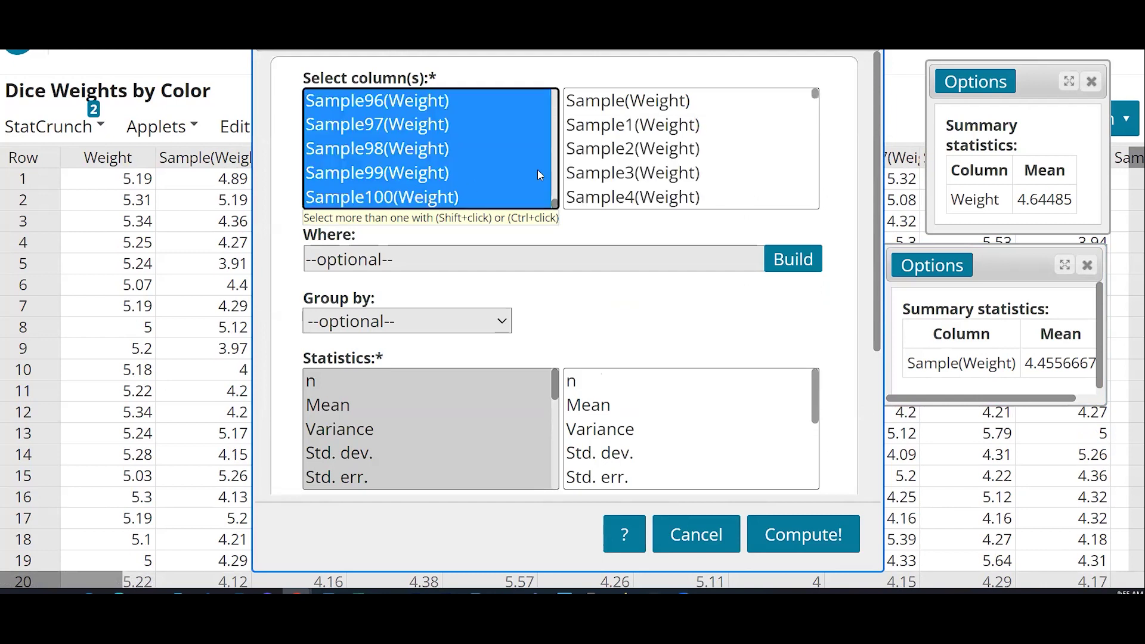
- Compute only the mean for each selected sample column, storing the output in the data table
left_click(346, 405)
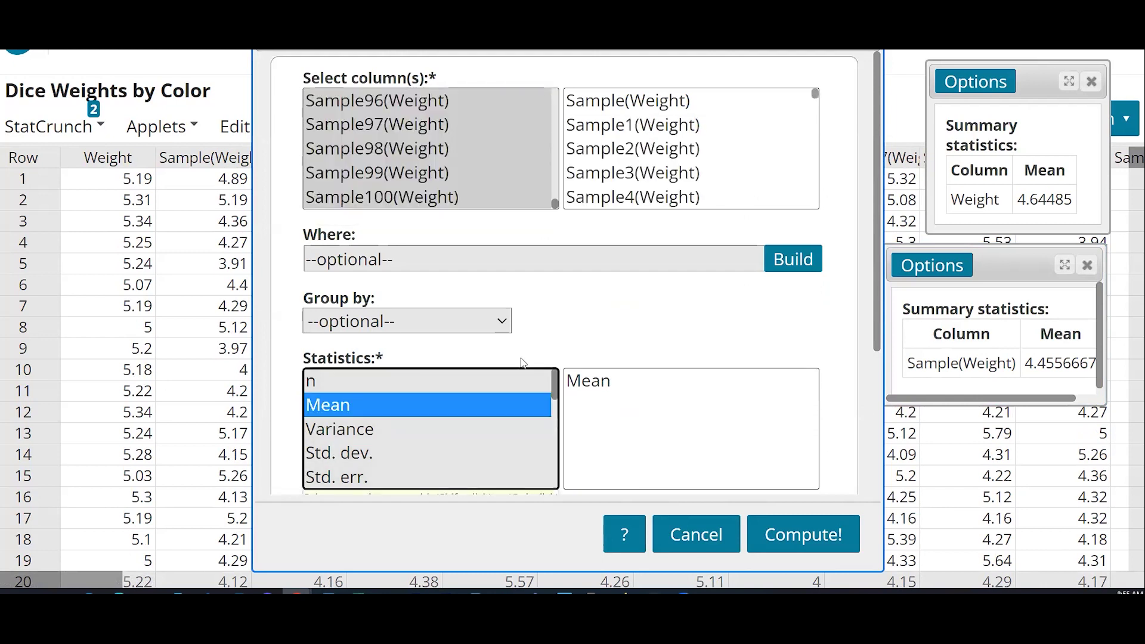
scroll(596, 337, "down", 3)
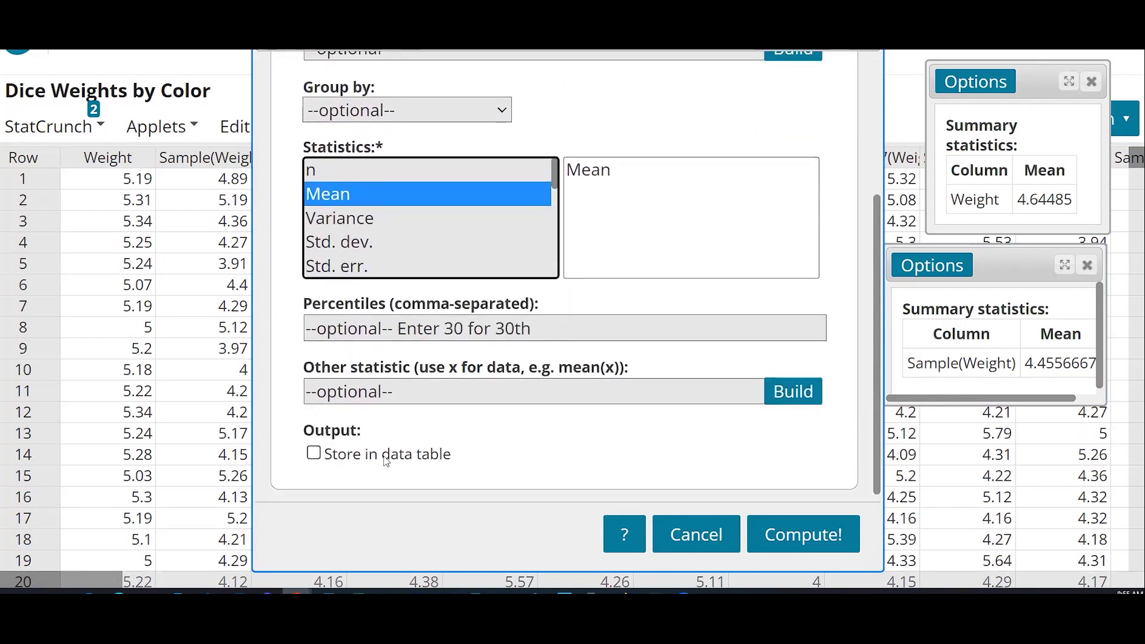
left_click(314, 454)
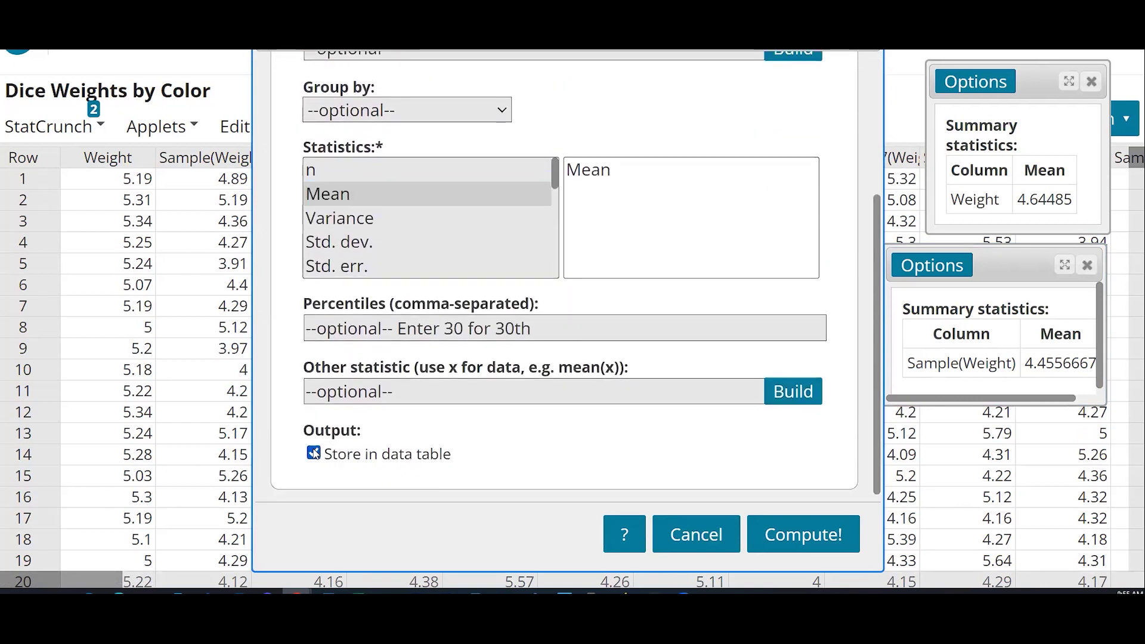
left_click(777, 541)
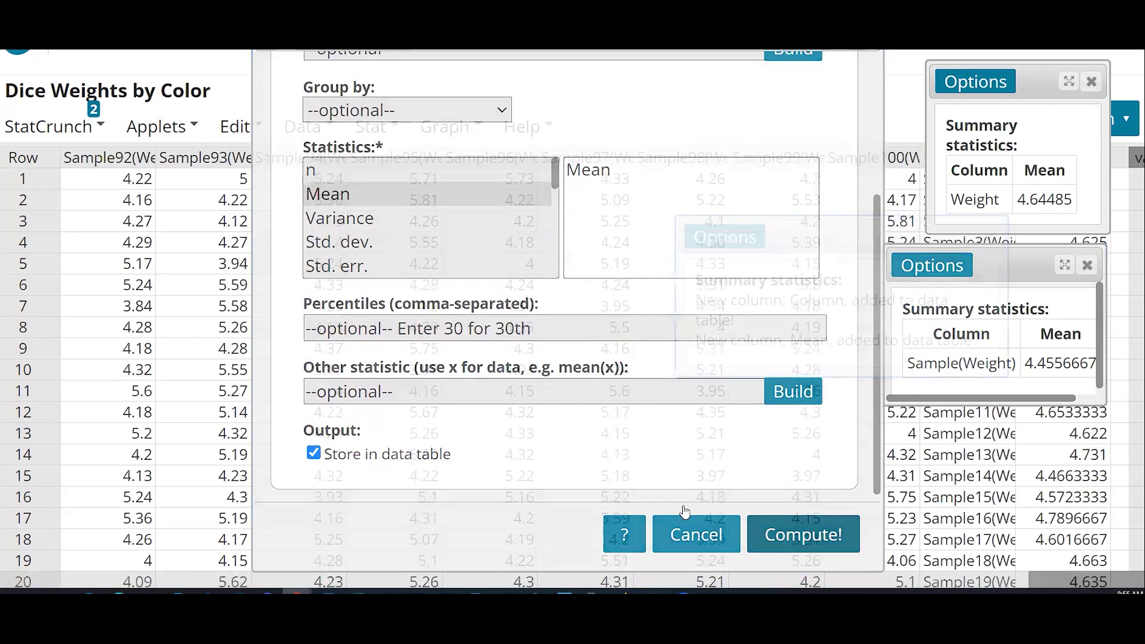
- Dismiss the notice and move both mean result windows away from the new Column and Mean columns
left_click(989, 237)
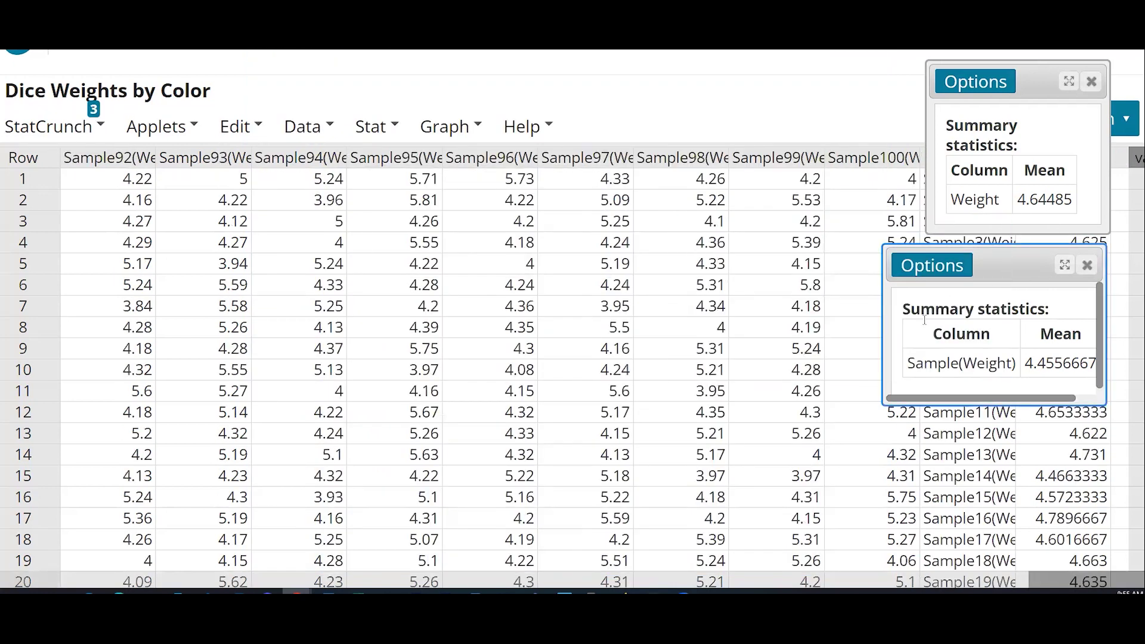
left_click_drag(1022, 262, 361, 193)
left_click_drag(1046, 105, 614, 101)
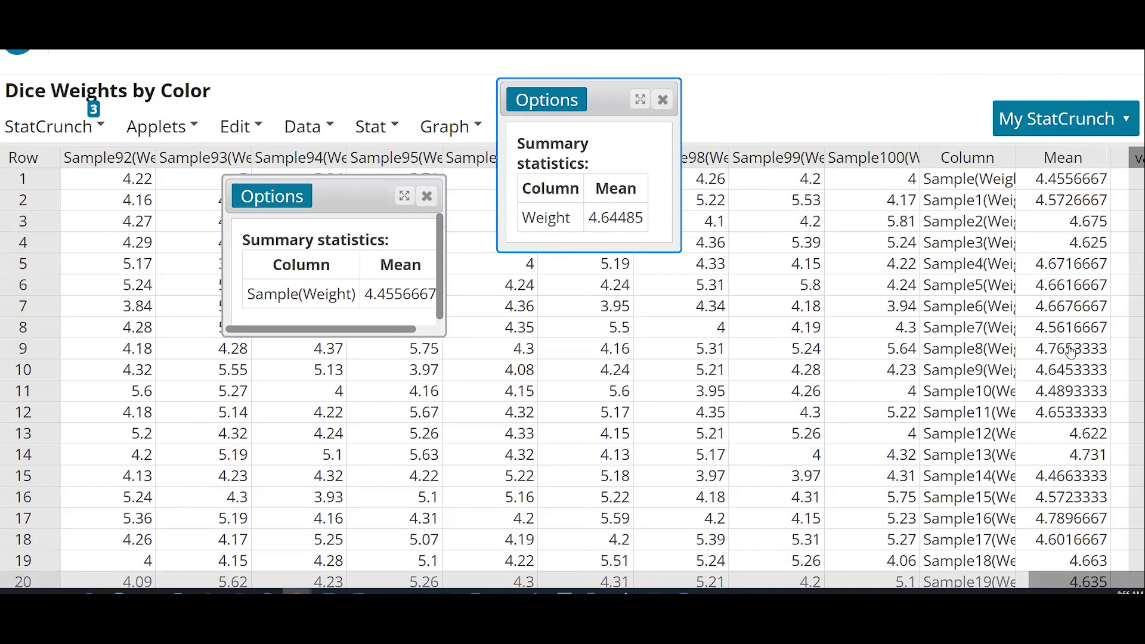
- Start column summary statistics and select the Mean column holding the stored sample means
scroll(1026, 266, "down", 1)
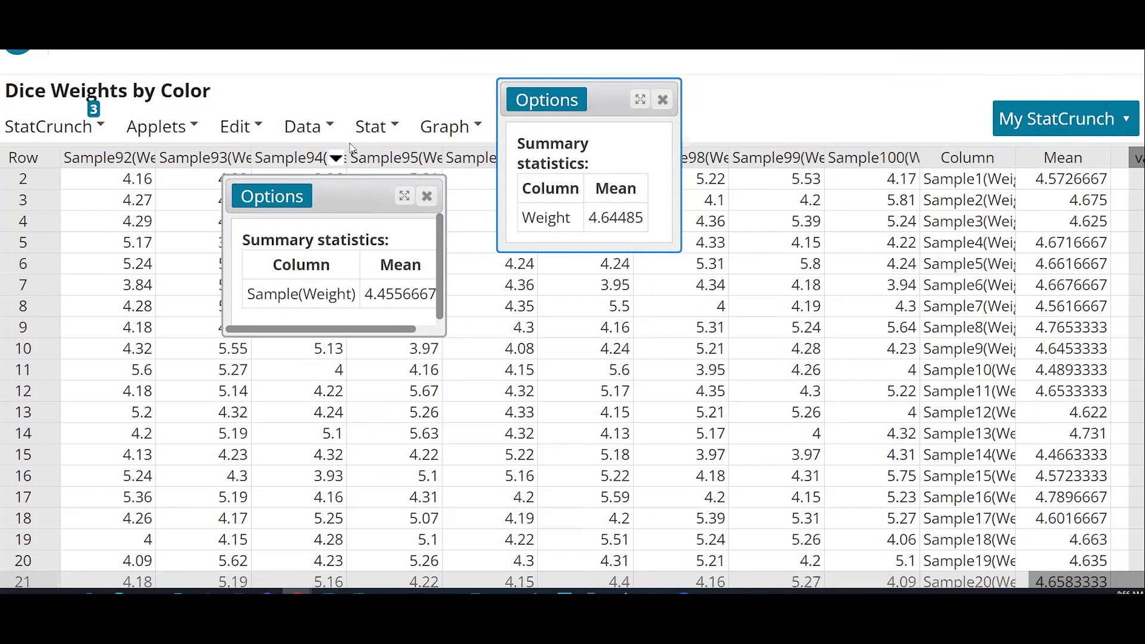
left_click(374, 128)
mouse_move(456, 190)
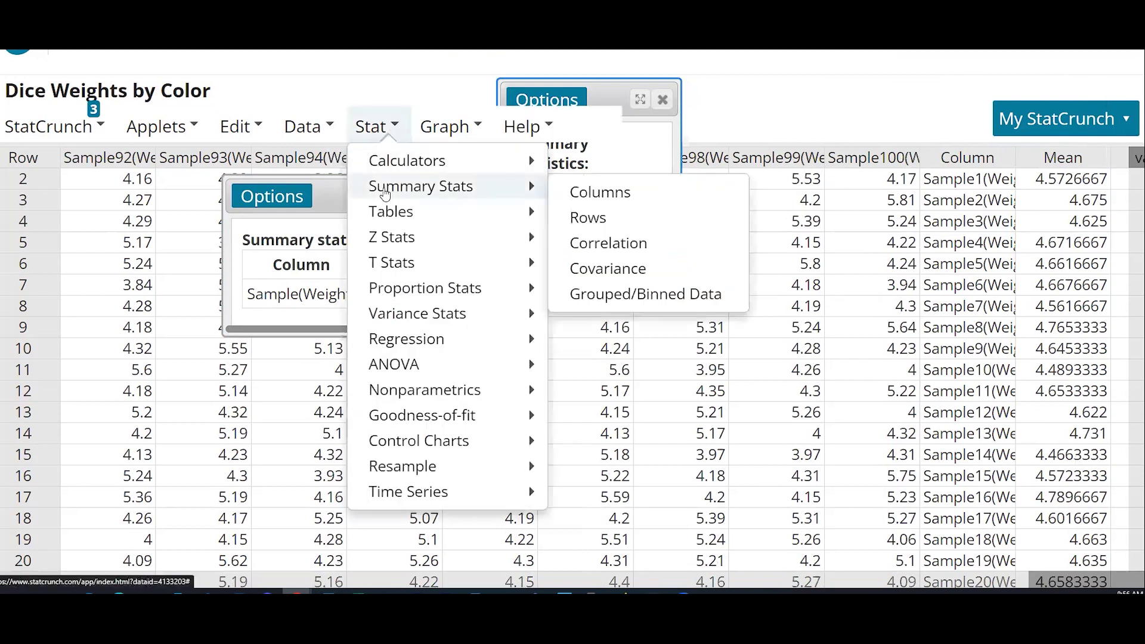
left_click(613, 197)
scroll(463, 120, "down", 10)
scroll(463, 119, "down", 15)
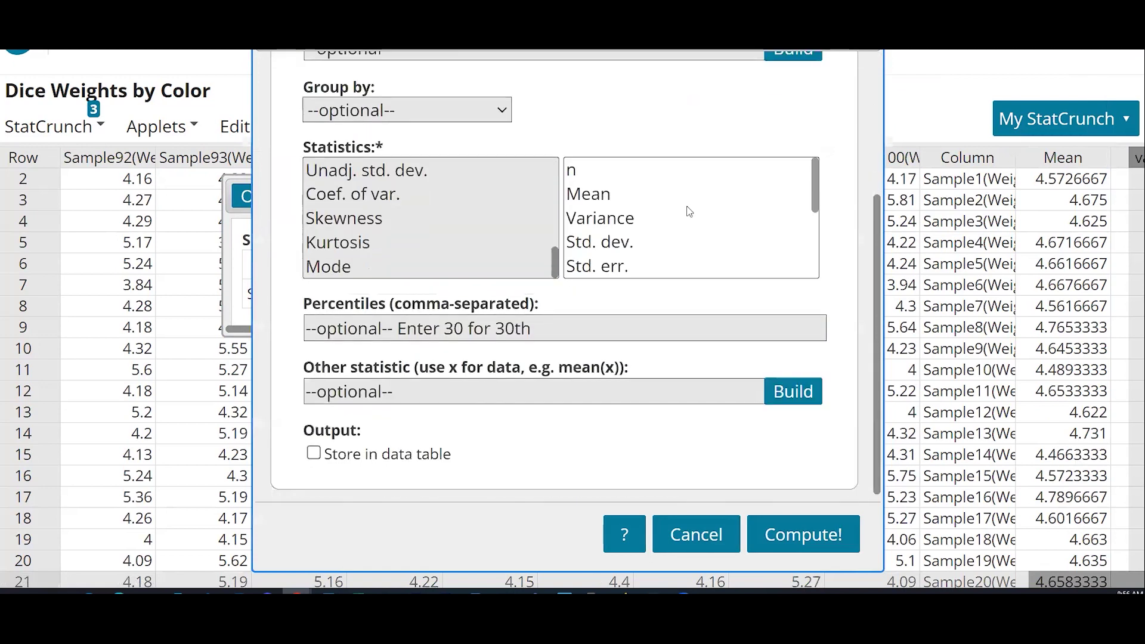
scroll(510, 197, "up", 4)
left_click(440, 173)
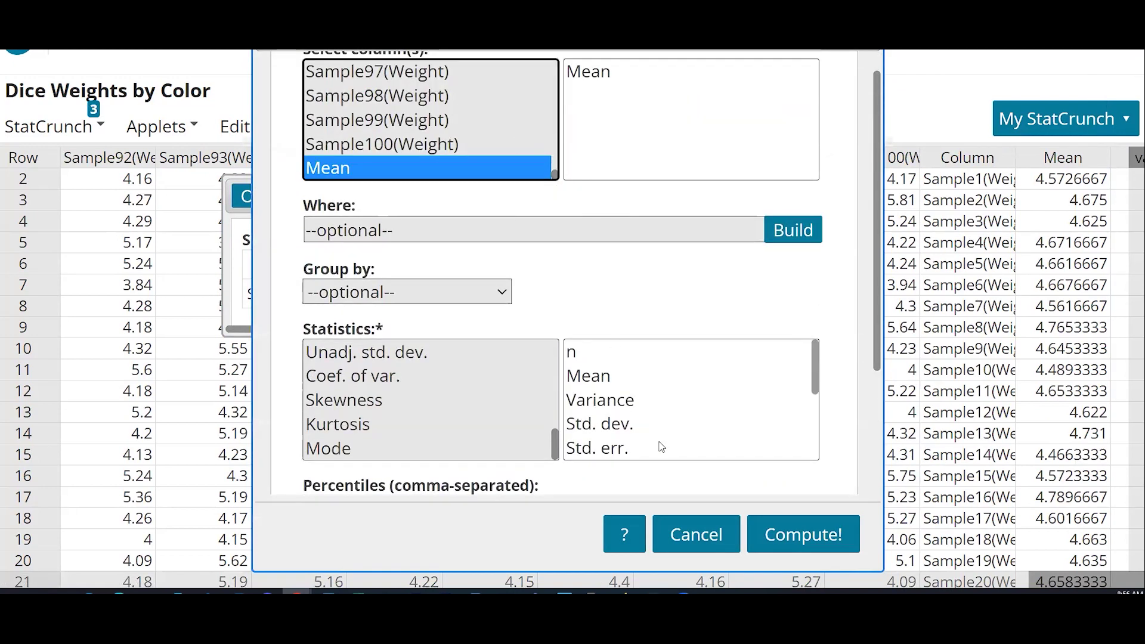
- Compute only the mean of the Mean column and place its result window directly below the Weight mean result
scroll(460, 388, "up", 5)
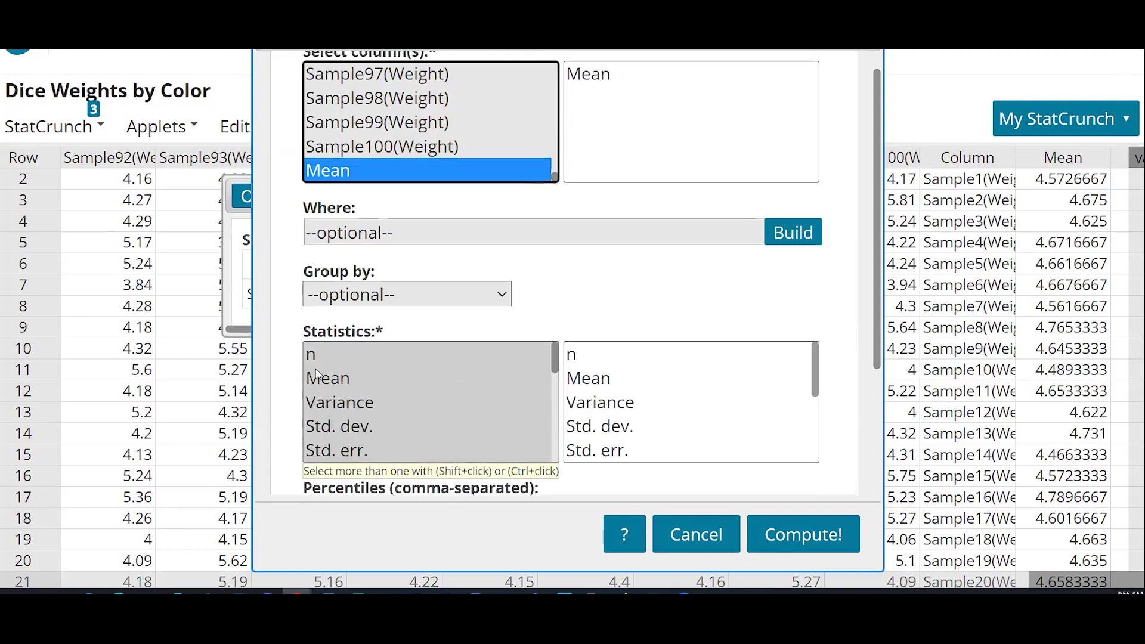
scroll(322, 400, "up", 1)
left_click(321, 404)
left_click(802, 535)
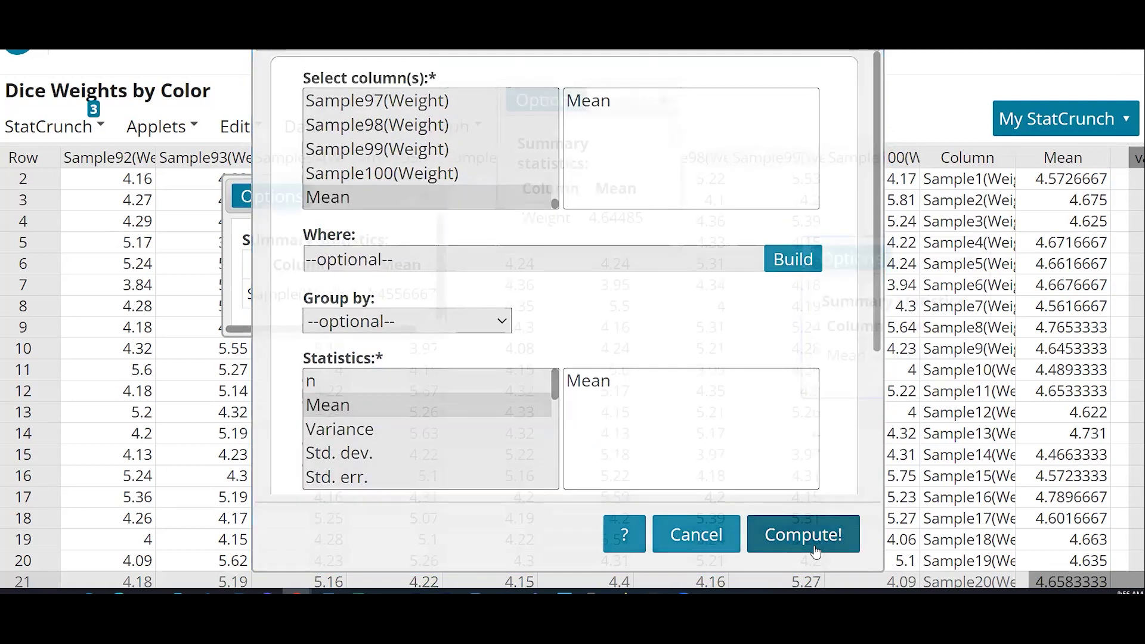
left_click_drag(922, 263, 618, 281)
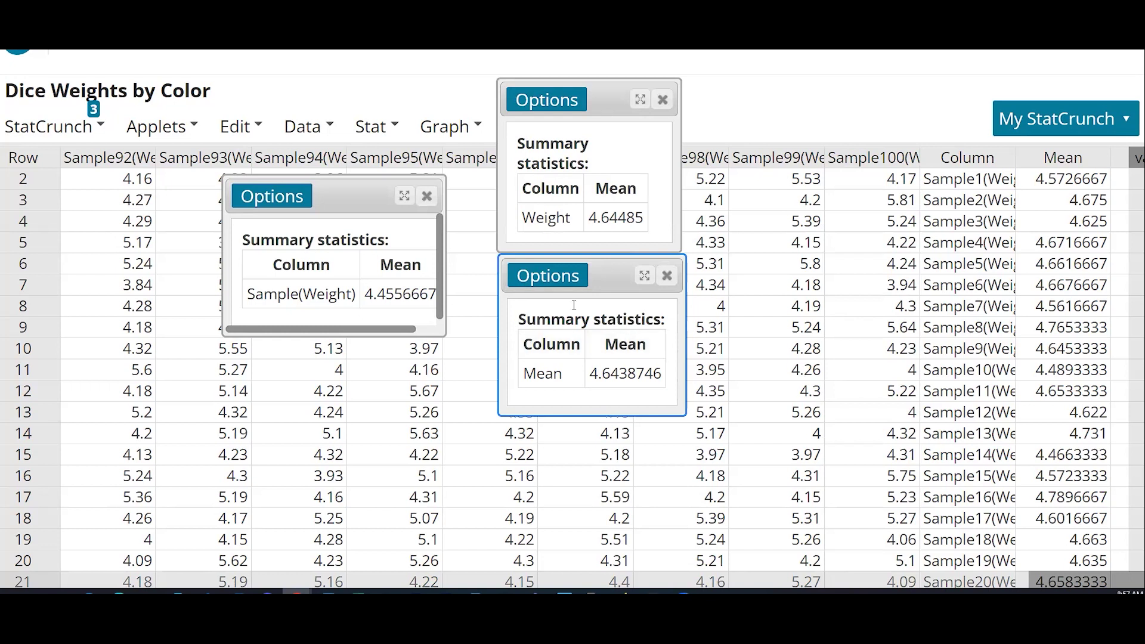
- Start another column summary statistics calculation on the Mean column
left_click(368, 132)
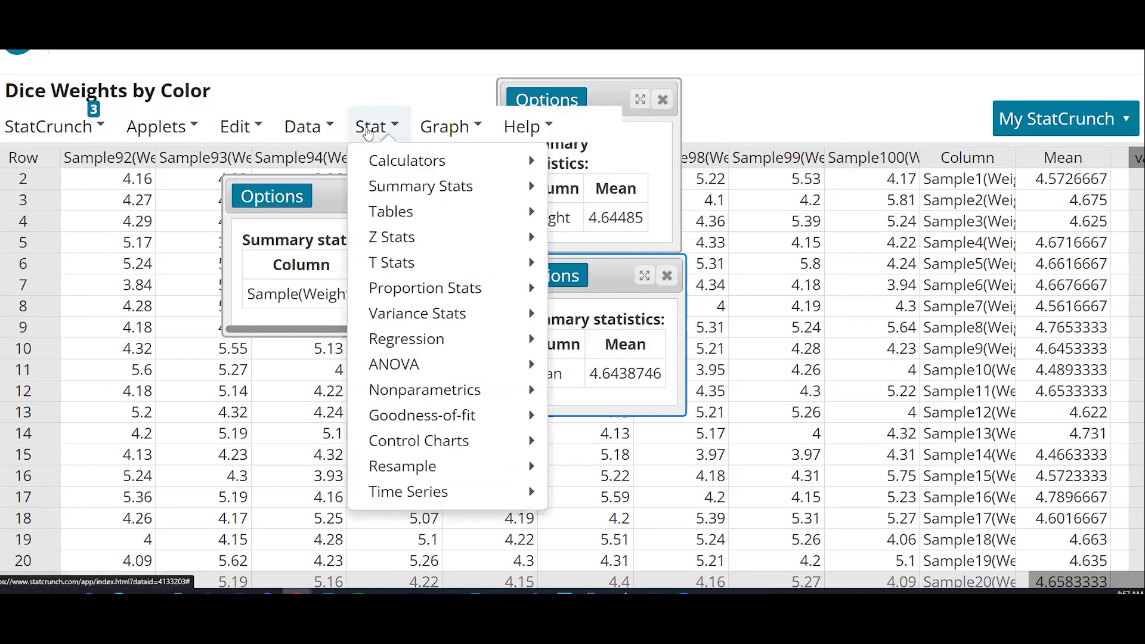
mouse_move(453, 186)
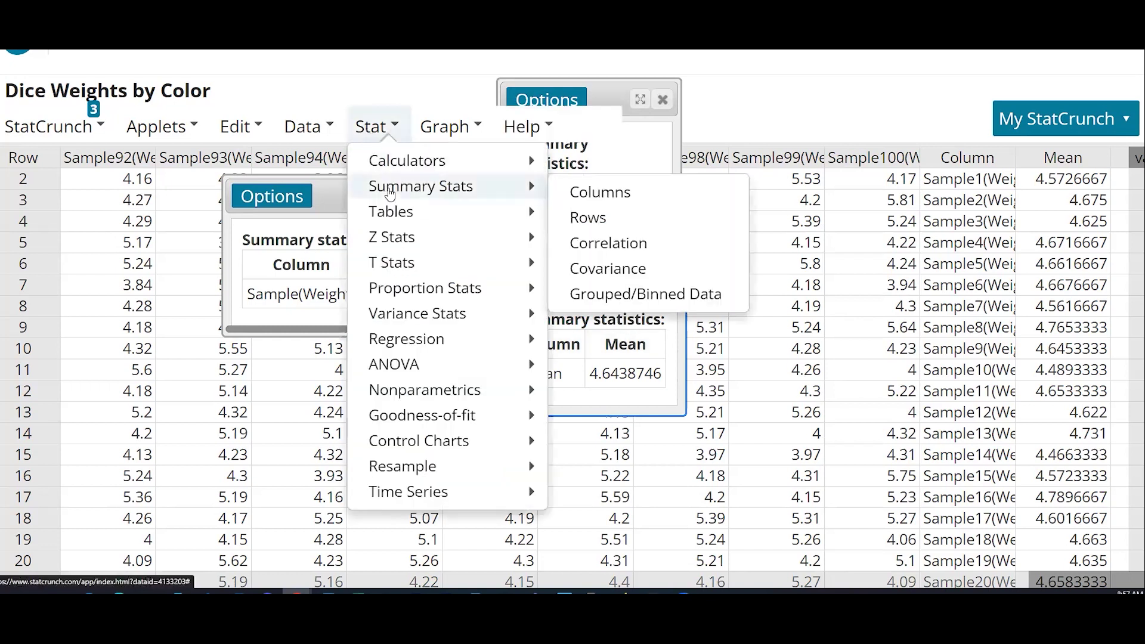
left_click(588, 193)
scroll(495, 170, "down", 20)
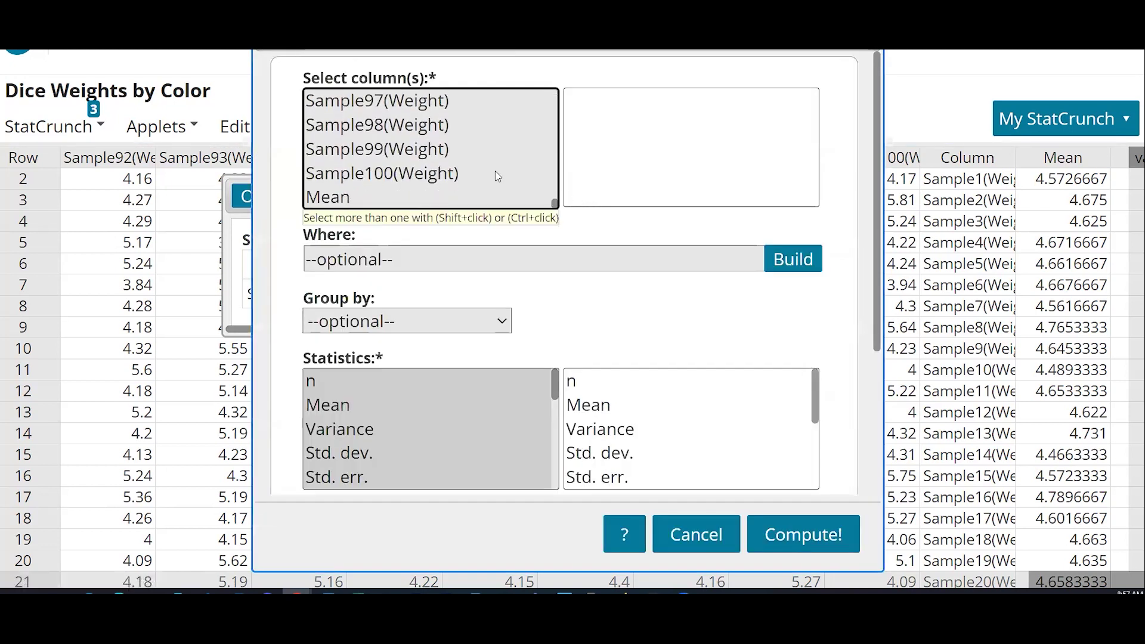
scroll(692, 215, "down", 3)
scroll(757, 127, "up", 3)
left_click(349, 109)
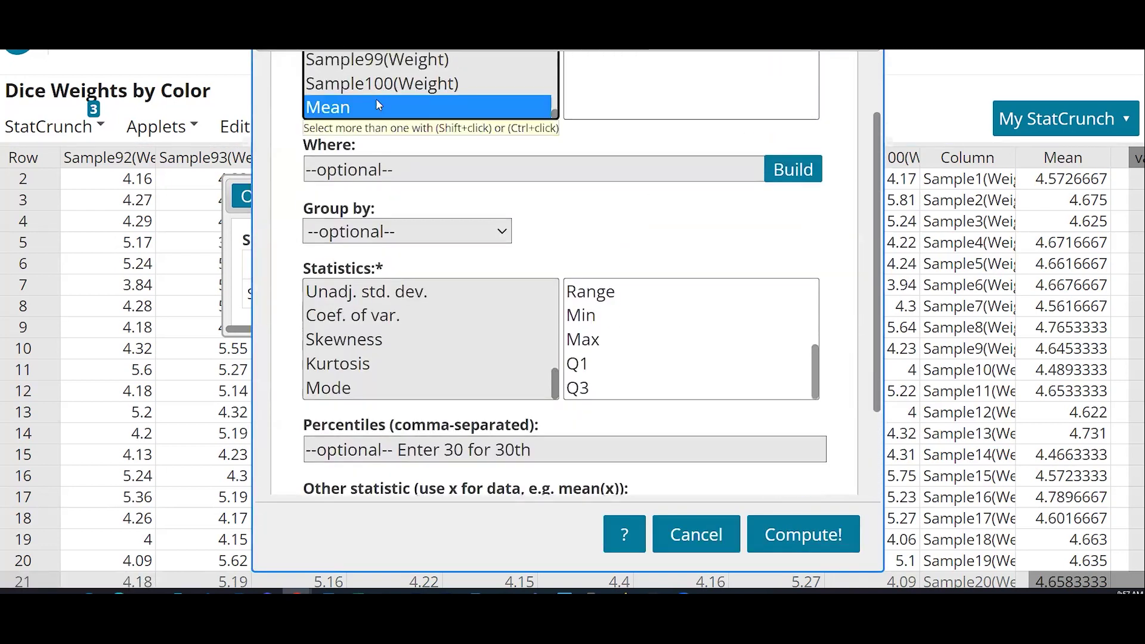
- Restrict the statistics to the mean only and bring the percentiles option into view
scroll(665, 278, "up", 1)
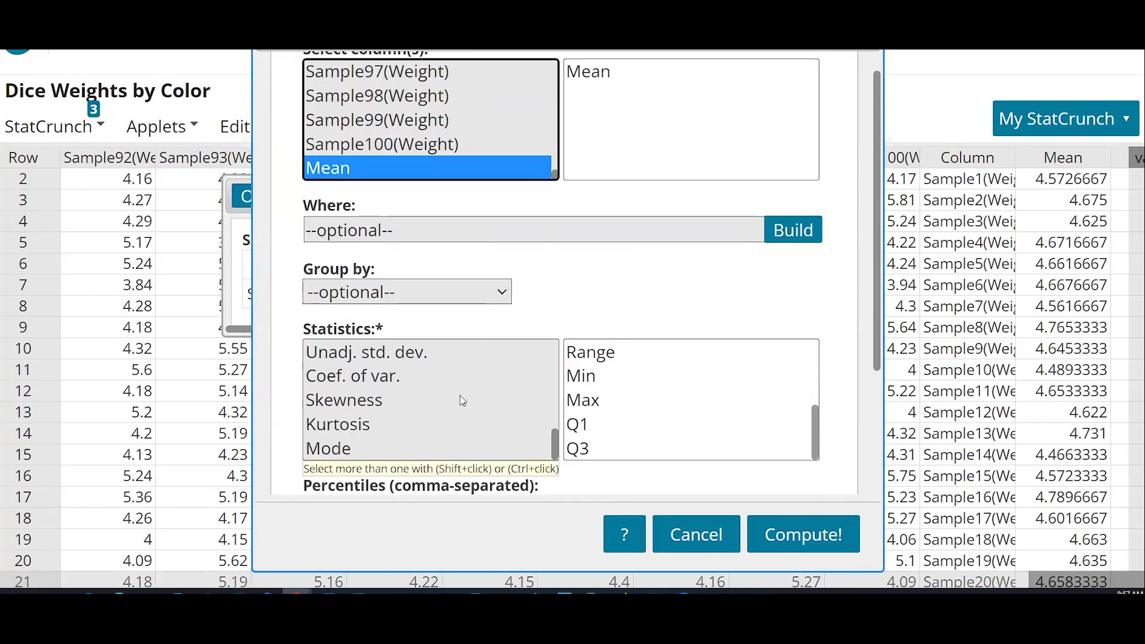
scroll(447, 398, "up", 5)
scroll(431, 395, "up", 1)
left_click(345, 406)
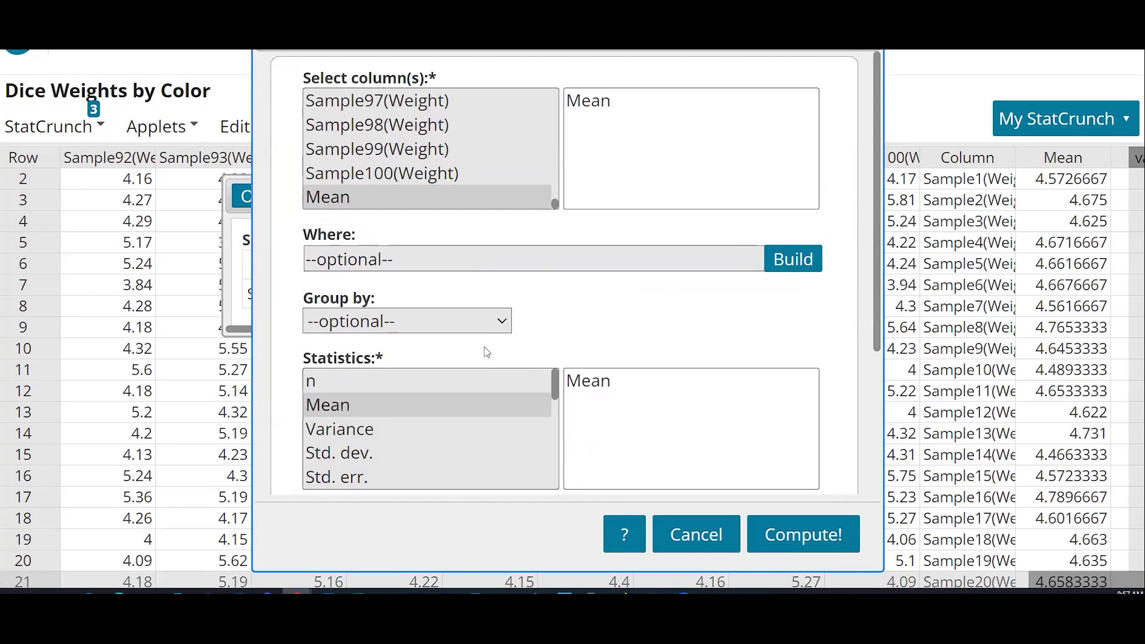
scroll(453, 349, "down", 3)
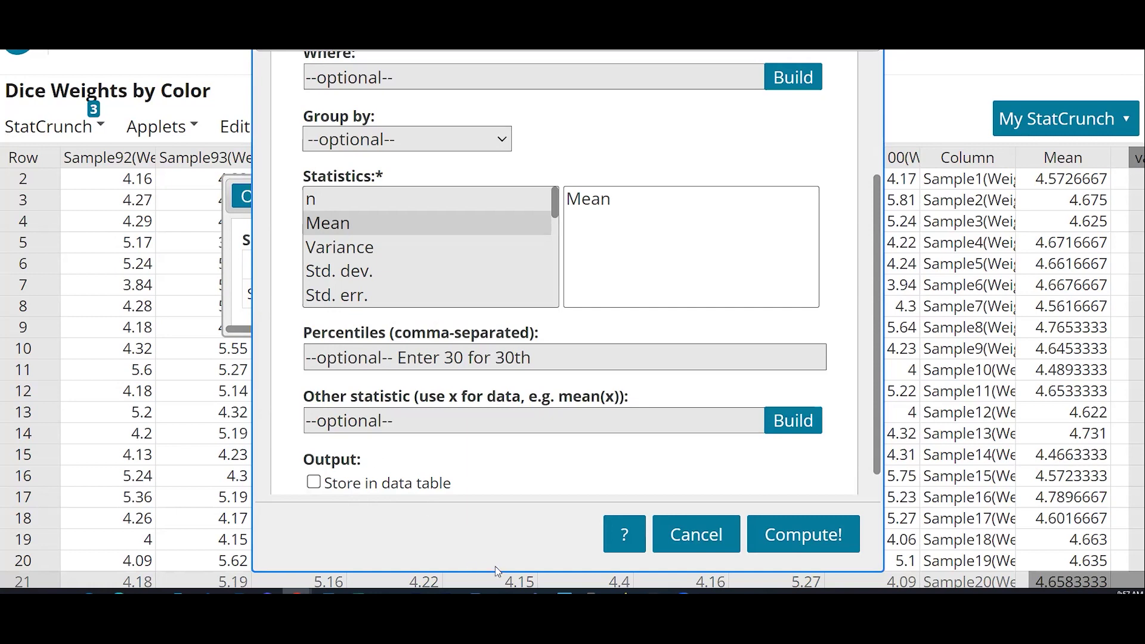
- Switch to the whiteboard and draw a line from Min to Max, marking off a middle section labelled 95%
left_click(565, 591)
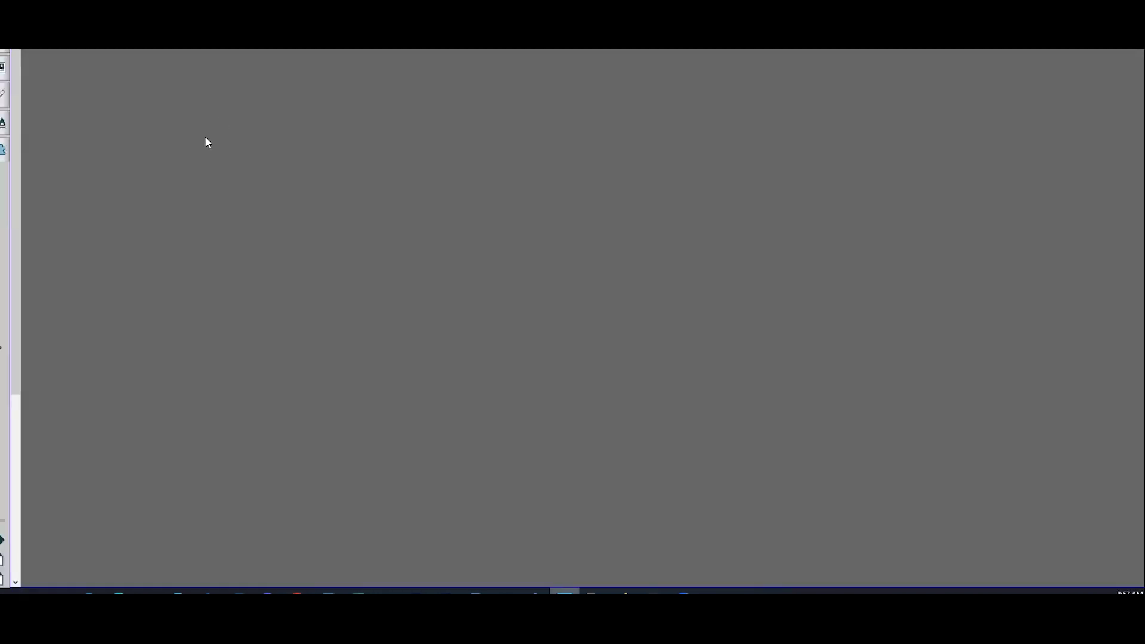
mouse_move(108, 149)
left_mouse_down()
mouse_move(108, 201)
mouse_move(425, 157)
mouse_move(615, 162)
mouse_move(612, 176)
left_mouse_up()
mouse_move(88, 238)
left_mouse_down()
mouse_move(113, 218)
mouse_move(137, 236)
left_mouse_up()
mouse_move(598, 220)
left_mouse_down()
mouse_move(614, 200)
mouse_move(656, 206)
left_mouse_up()
left_click_drag(512, 144, 511, 169)
left_click_drag(194, 153, 194, 183)
mouse_move(310, 126)
left_mouse_down()
mouse_move(368, 120)
mouse_move(362, 140)
left_mouse_up()
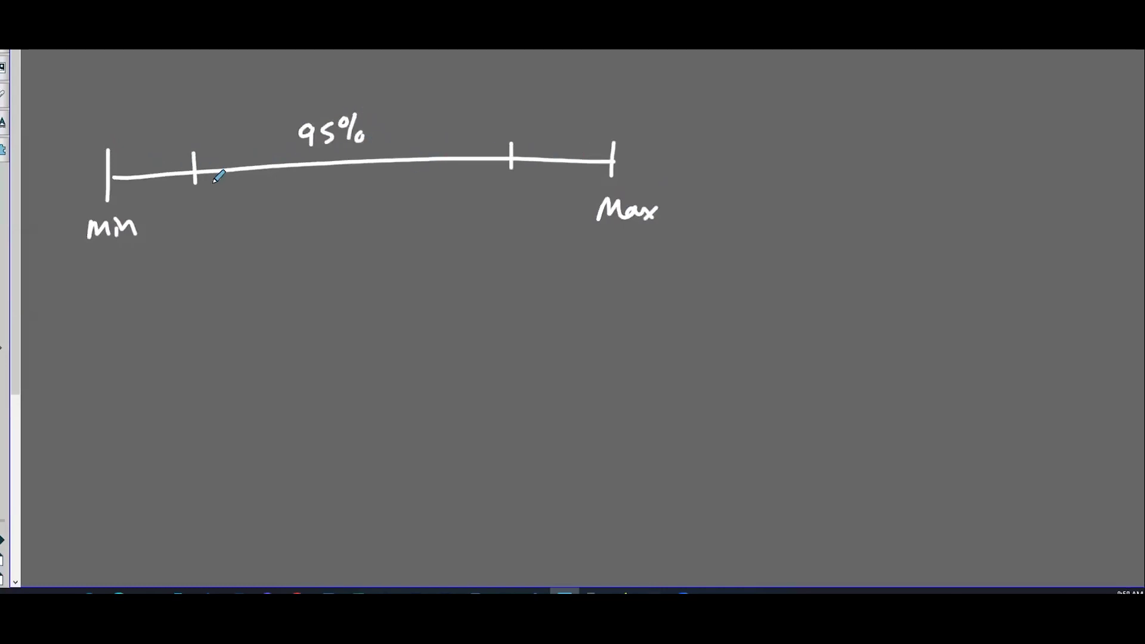
- Write 2.5% above each of the two outer sections of the line
left_click_drag(118, 126, 144, 140)
left_click(136, 140)
mouse_move(150, 114)
left_mouse_down()
mouse_move(166, 113)
mouse_move(160, 139)
mouse_move(177, 137)
left_mouse_up()
left_click_drag(535, 118, 565, 133)
left_click(551, 128)
mouse_move(580, 113)
left_mouse_down()
mouse_move(585, 135)
mouse_move(604, 130)
left_mouse_up()
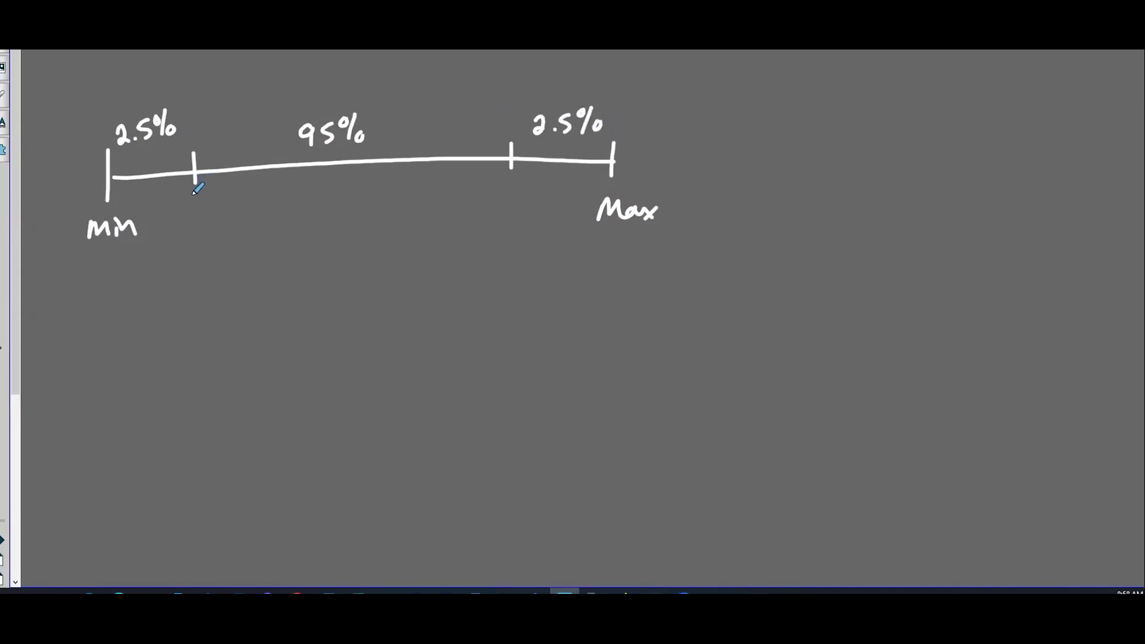
- Emphasize the two inner division marks and label them P2.5 and P97.5 below the line
left_click_drag(194, 149, 194, 186)
left_click_drag(511, 140, 511, 172)
mouse_move(186, 208)
left_mouse_down()
mouse_move(189, 231)
mouse_move(205, 215)
mouse_move(209, 233)
mouse_move(224, 229)
left_mouse_up()
left_click(217, 230)
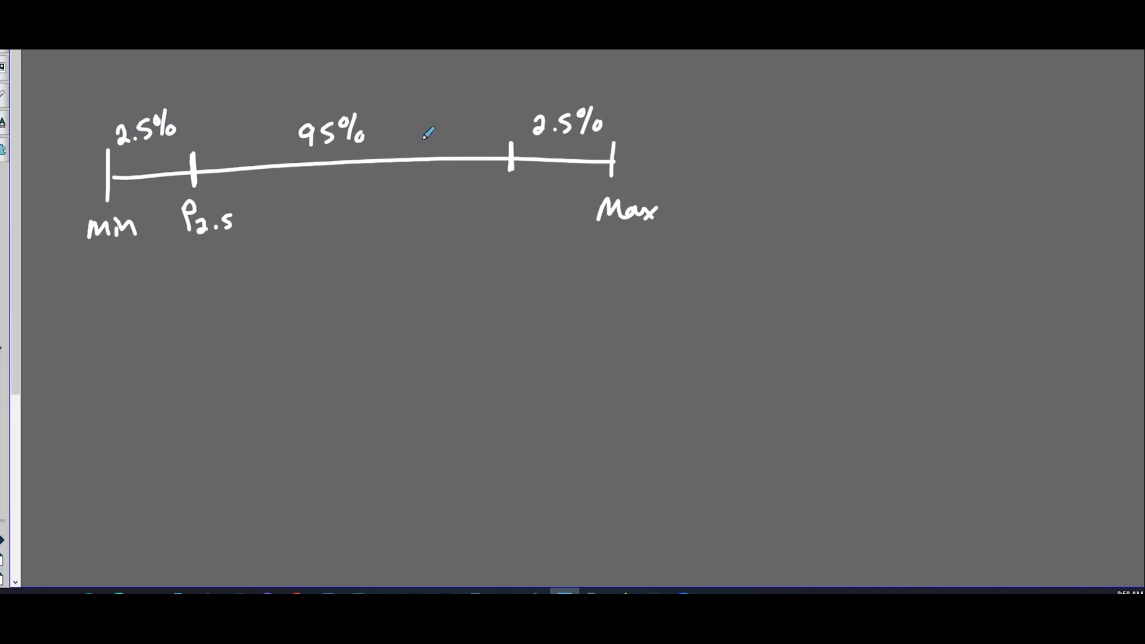
left_click_drag(500, 187, 499, 219)
left_click_drag(500, 189, 502, 204)
mouse_move(512, 212)
left_mouse_down()
mouse_move(516, 229)
mouse_move(544, 227)
left_mouse_up()
left_click(540, 228)
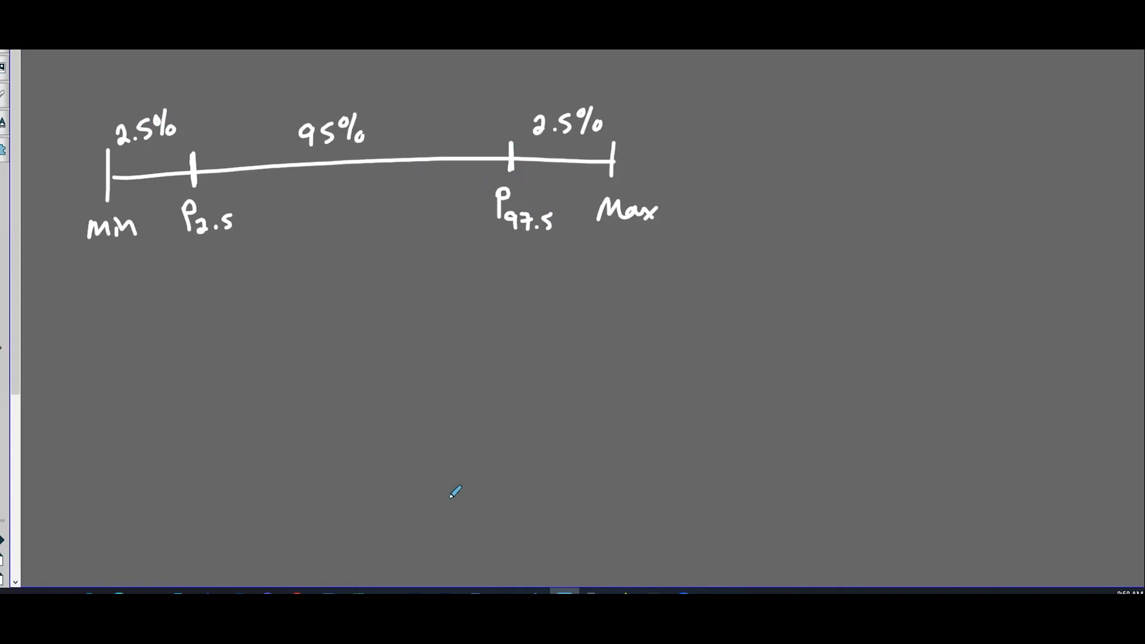
- Return to StatCrunch, compute the mean with percentiles 2.5 and 97.5, and move the result window beside the Weight mean result
mouse_move(296, 591)
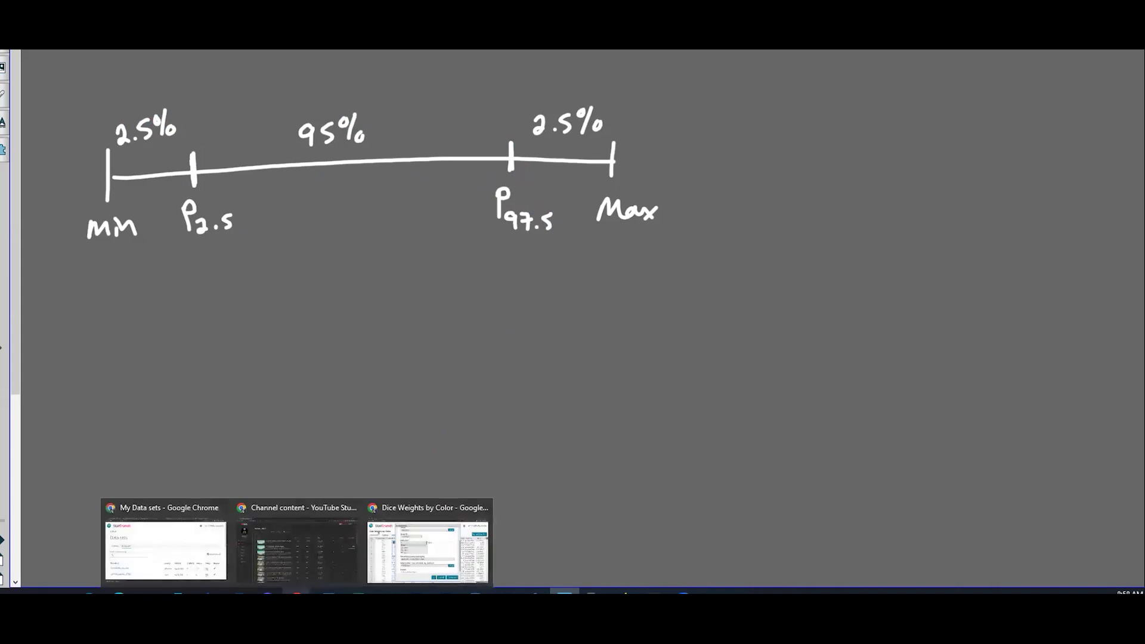
left_click(427, 551)
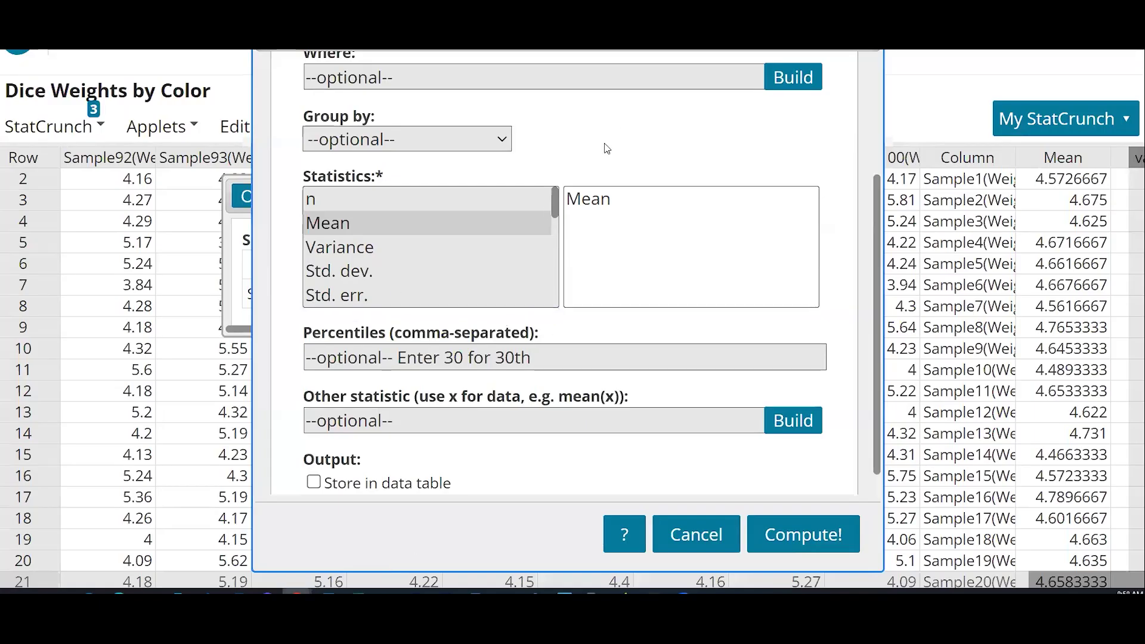
scroll(561, 185, "up", 3)
scroll(531, 238, "down", 4)
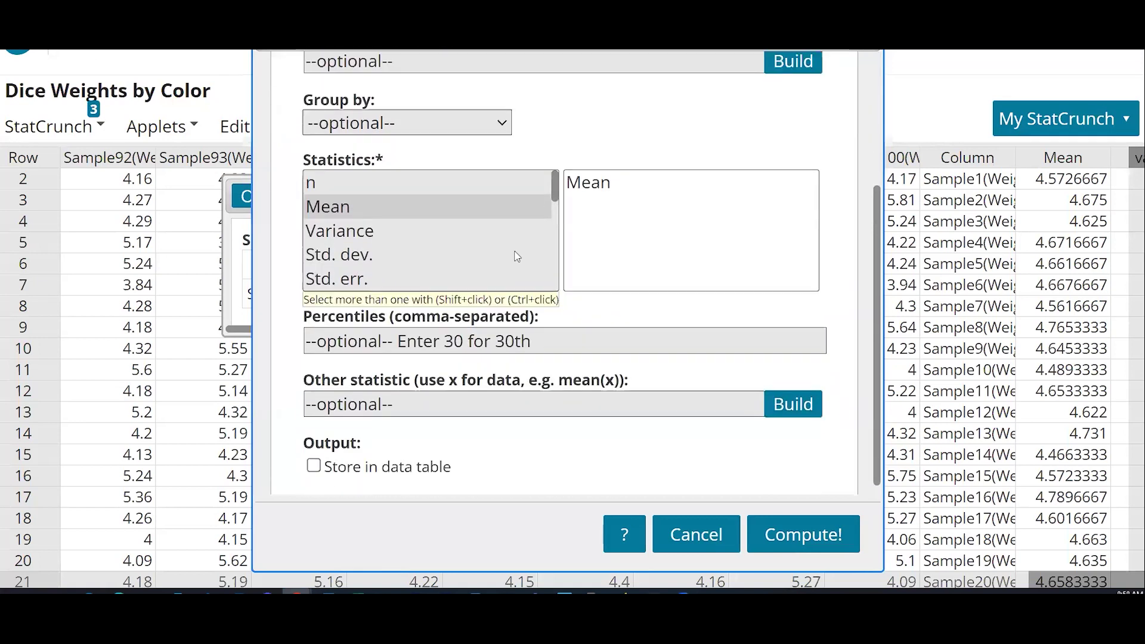
left_click(352, 322)
type("2")
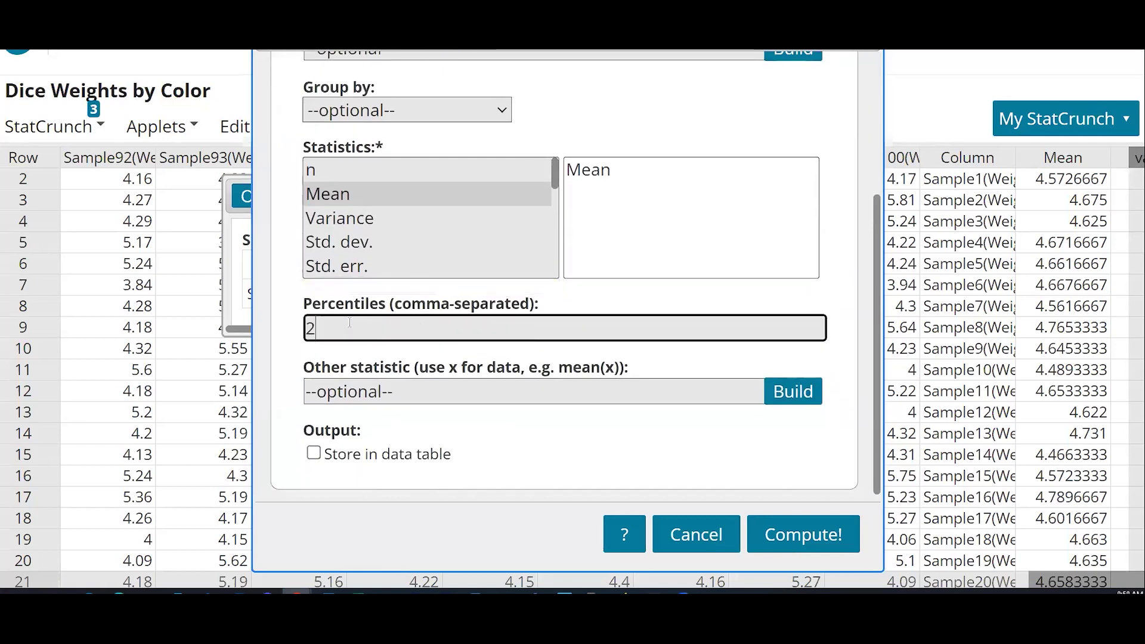
type(".5, 97.5")
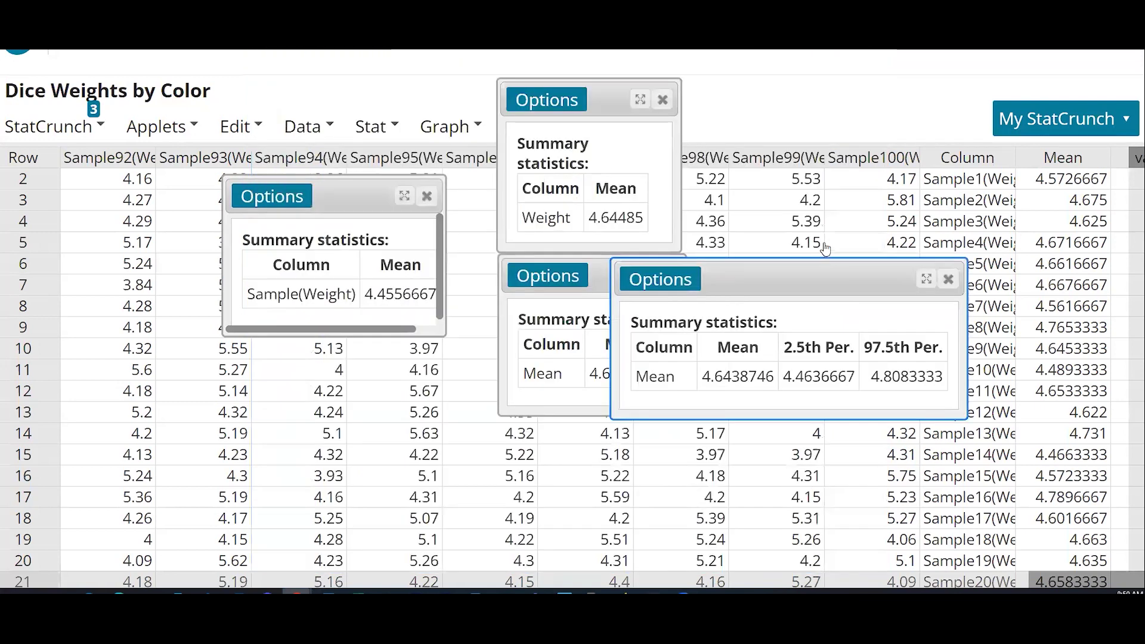
left_click_drag(803, 285, 880, 105)
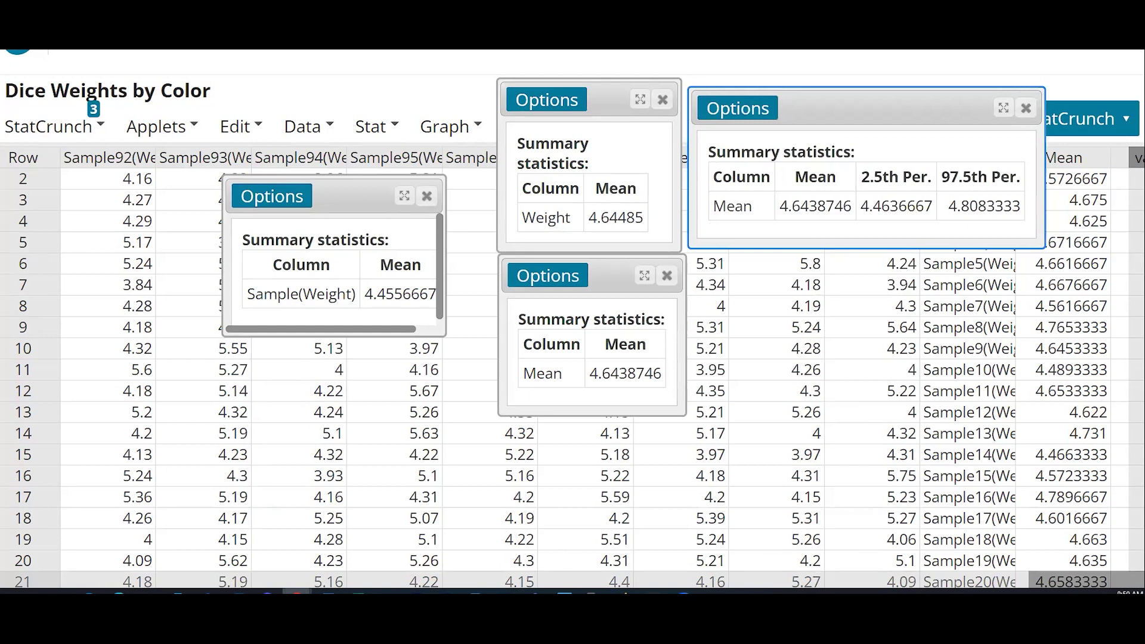
- Switch to the whiteboard and write the interval (4. , 4.81) below the line, leaving the lower bound's decimals blank
left_click(565, 592)
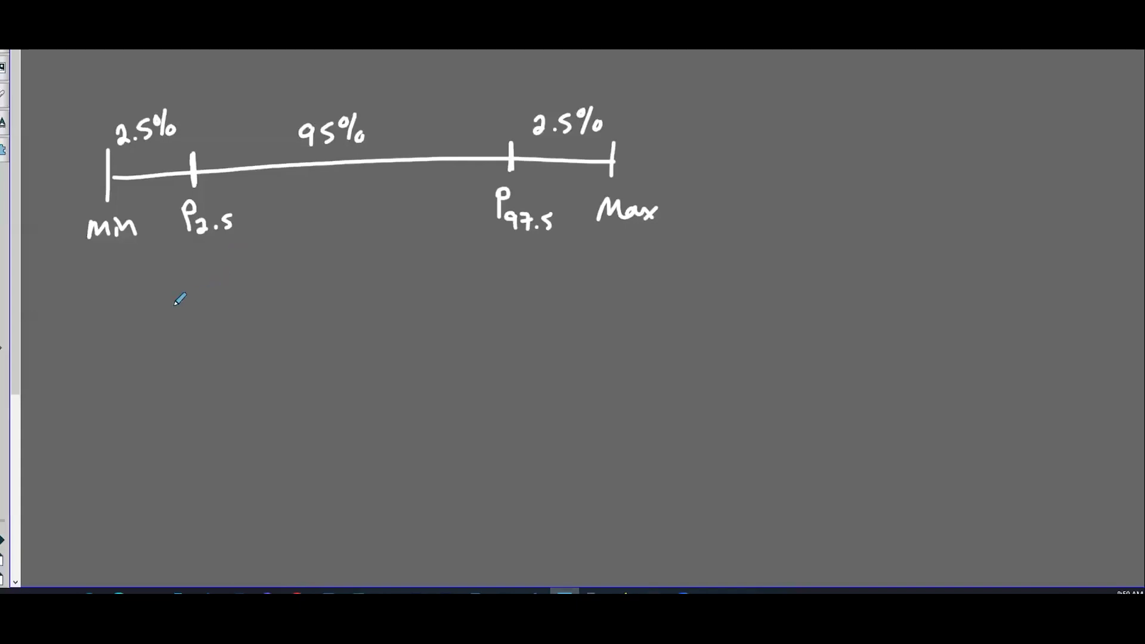
left_click_drag(182, 294, 173, 346)
left_click_drag(185, 305, 195, 336)
left_click(204, 332)
left_click_drag(277, 332, 272, 348)
left_click_drag(294, 309, 302, 321)
mouse_move(298, 308)
left_mouse_down()
mouse_move(299, 332)
mouse_move(324, 310)
mouse_move(341, 335)
left_mouse_up()
left_click(309, 330)
left_click(352, 291)
left_click_drag(353, 292, 356, 343)
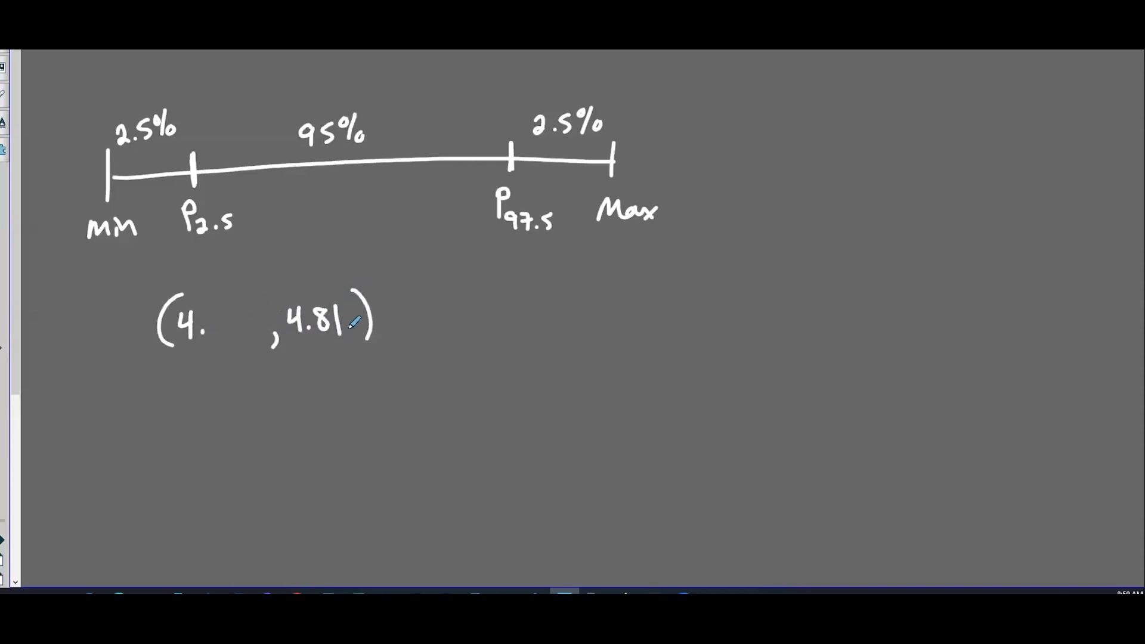
- Check the 2.5th percentile in StatCrunch, then complete the interval's lower bound on the whiteboard as 4.46
scroll(328, 425, "down", 1)
mouse_move(298, 593)
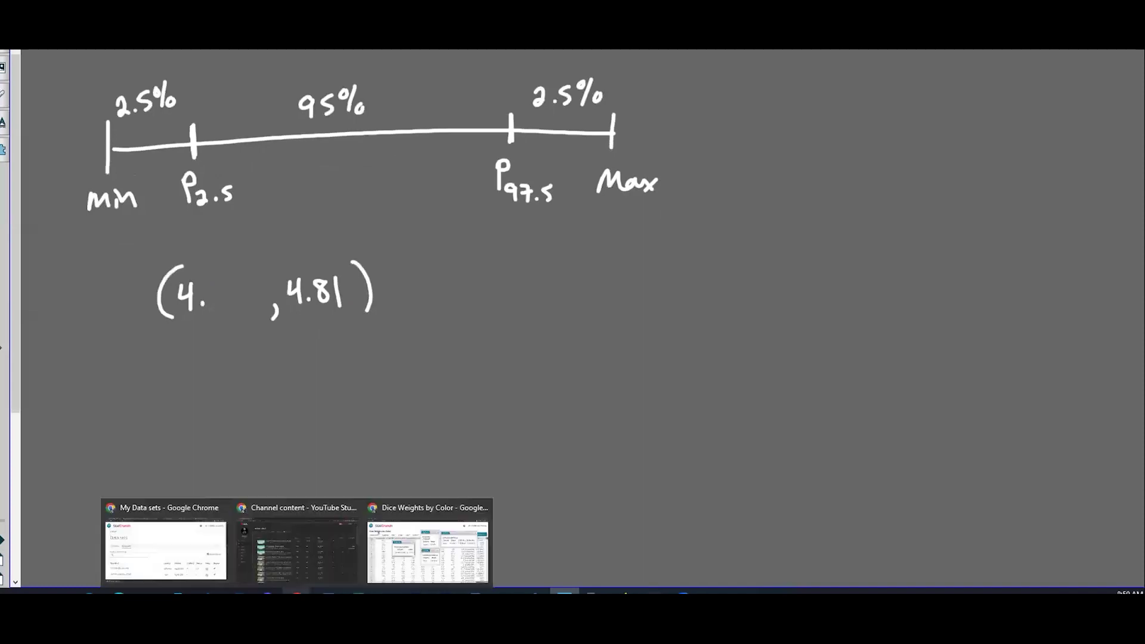
left_click(429, 552)
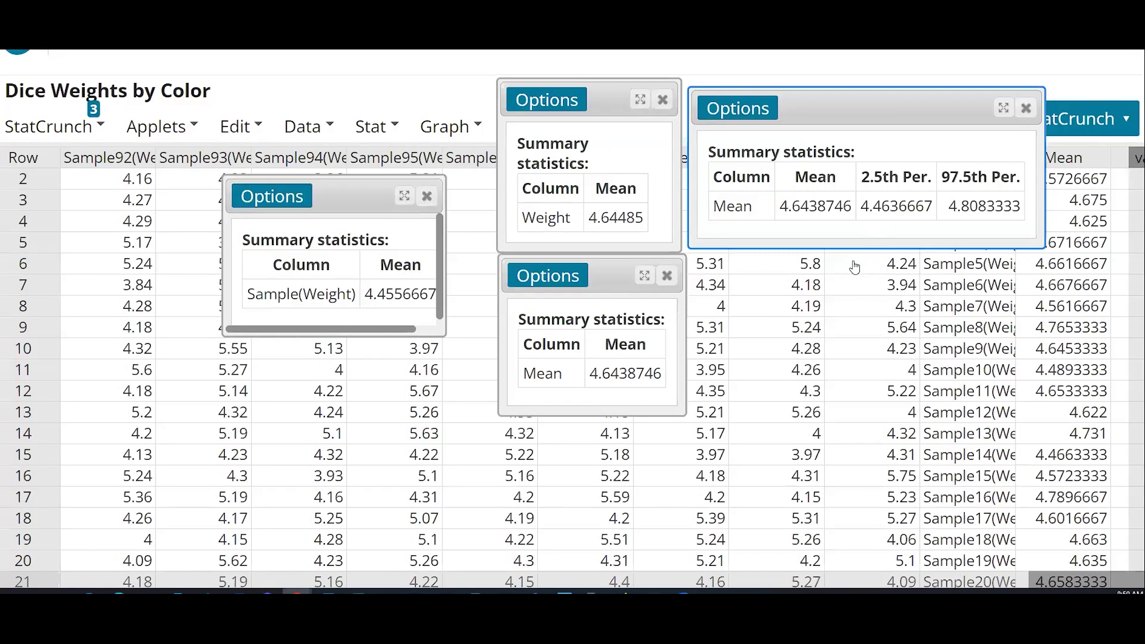
left_click(566, 593)
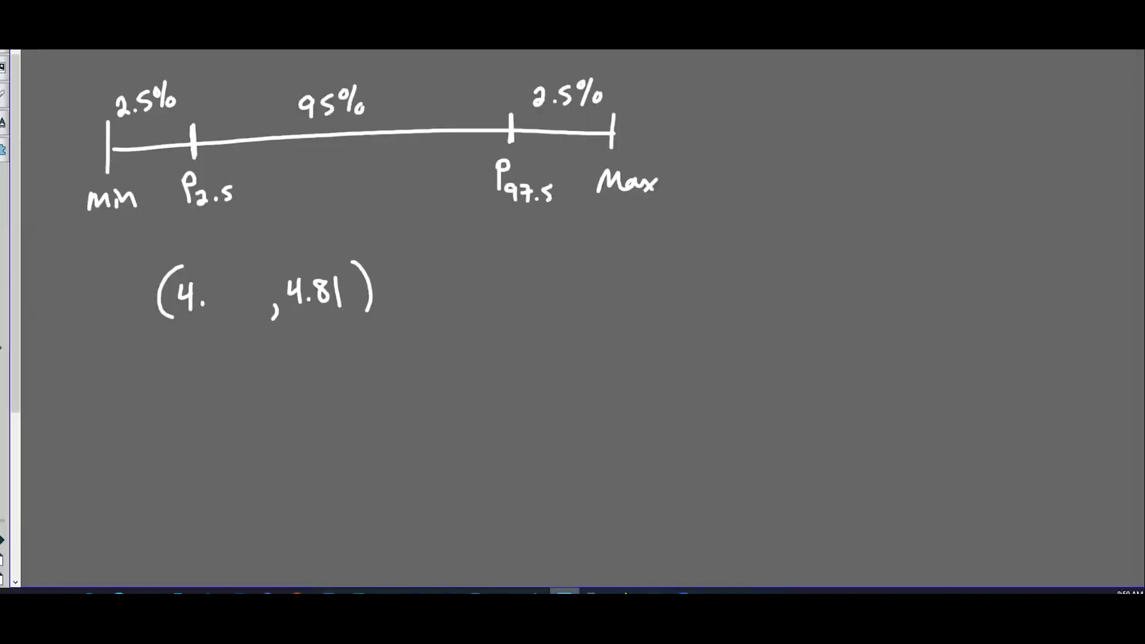
left_click_drag(208, 270, 233, 288)
mouse_move(226, 271)
left_mouse_down()
mouse_move(224, 305)
mouse_move(244, 292)
left_mouse_up()
- Write 95% beside the interval (4.46, 4.81)
mouse_move(440, 255)
left_mouse_down()
mouse_move(430, 289)
mouse_move(445, 289)
mouse_move(468, 258)
left_mouse_up()
left_click_drag(478, 253, 468, 288)
left_click_drag(493, 272, 492, 275)
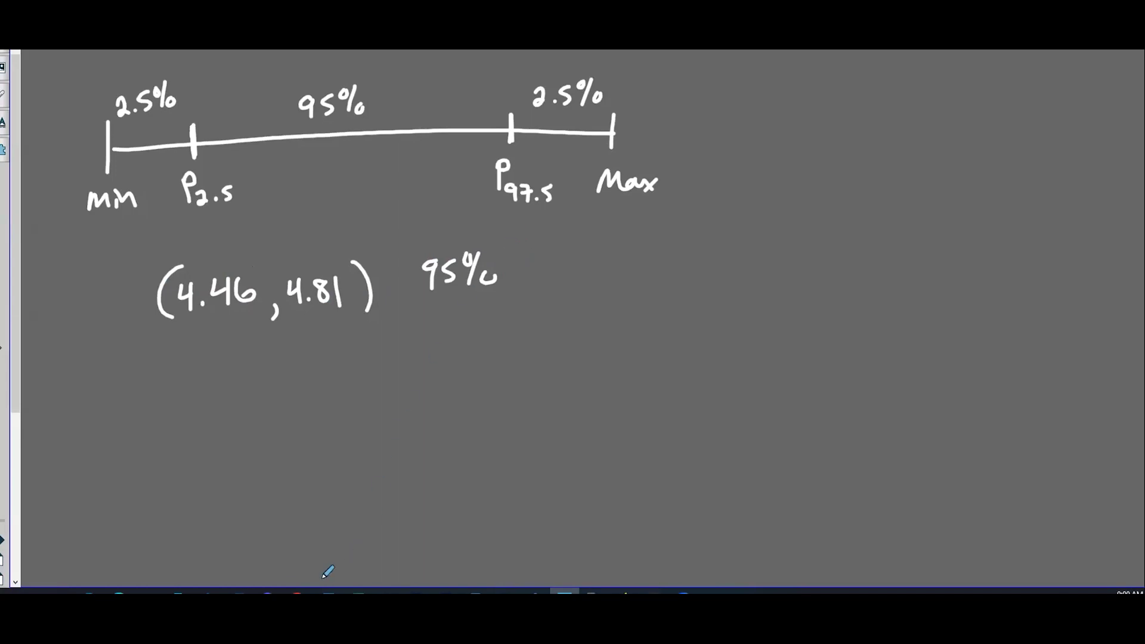
- In StatCrunch, undo the column additions until only Color and Weight remain, and move the Sample(Weight) result window clear of the data columns
mouse_move(297, 593)
left_click(421, 560)
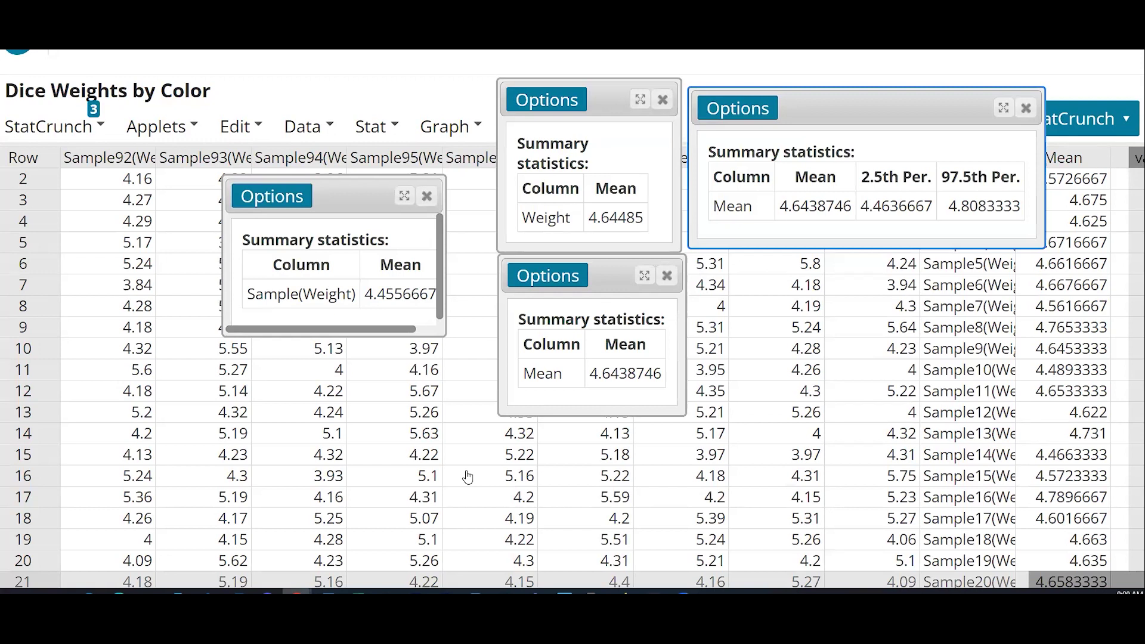
left_click(376, 127)
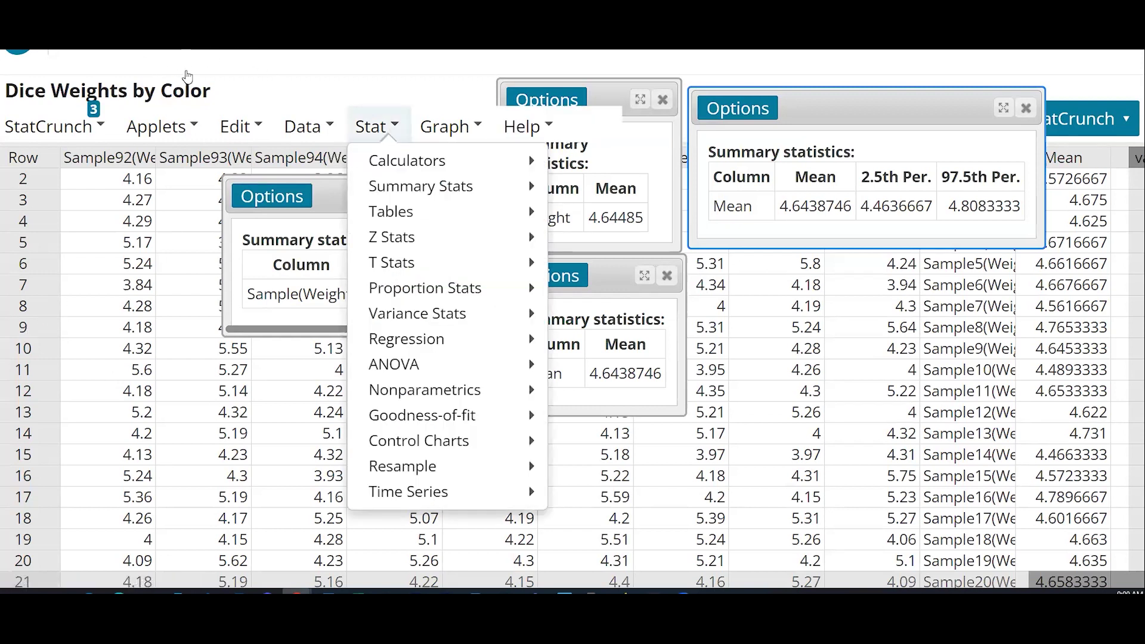
left_click(239, 126)
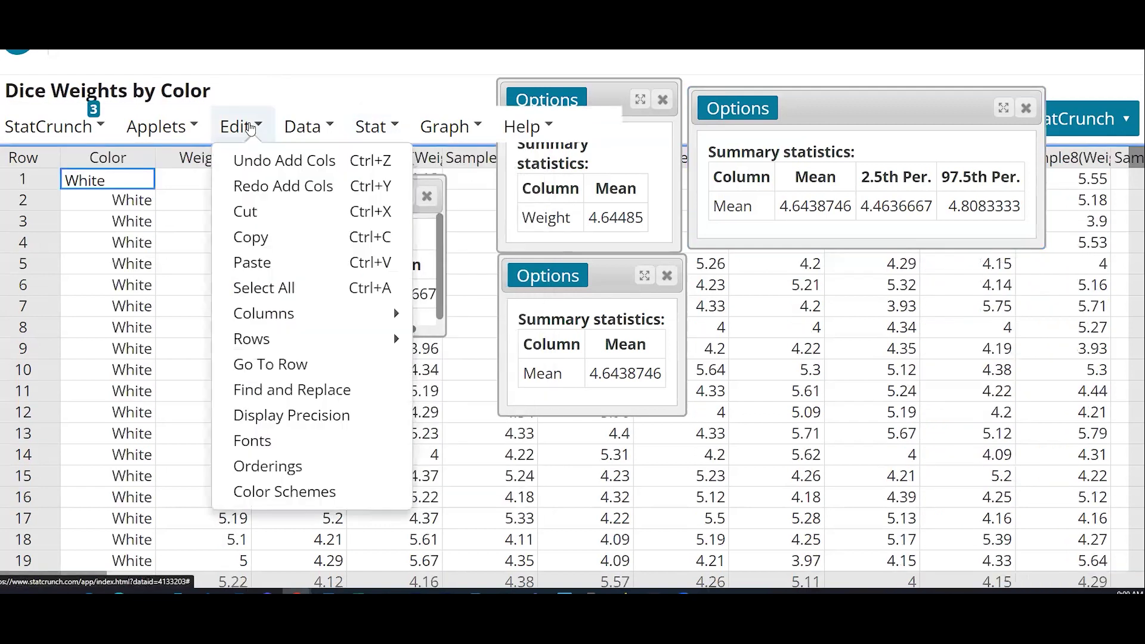
left_click(262, 160)
left_click(241, 125)
left_click(246, 159)
left_click(239, 126)
left_click(256, 161)
left_click_drag(444, 180, 1013, 310)
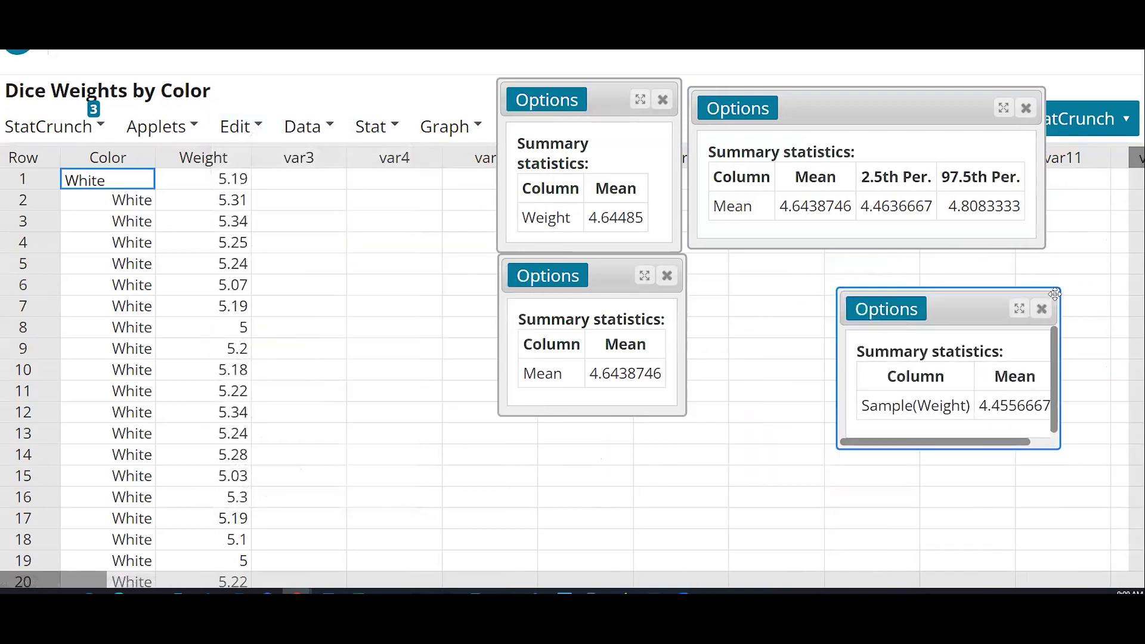
- Move the remaining summary statistics windows clear of the empty columns beside the dice data
left_click_drag(609, 271, 1000, 446)
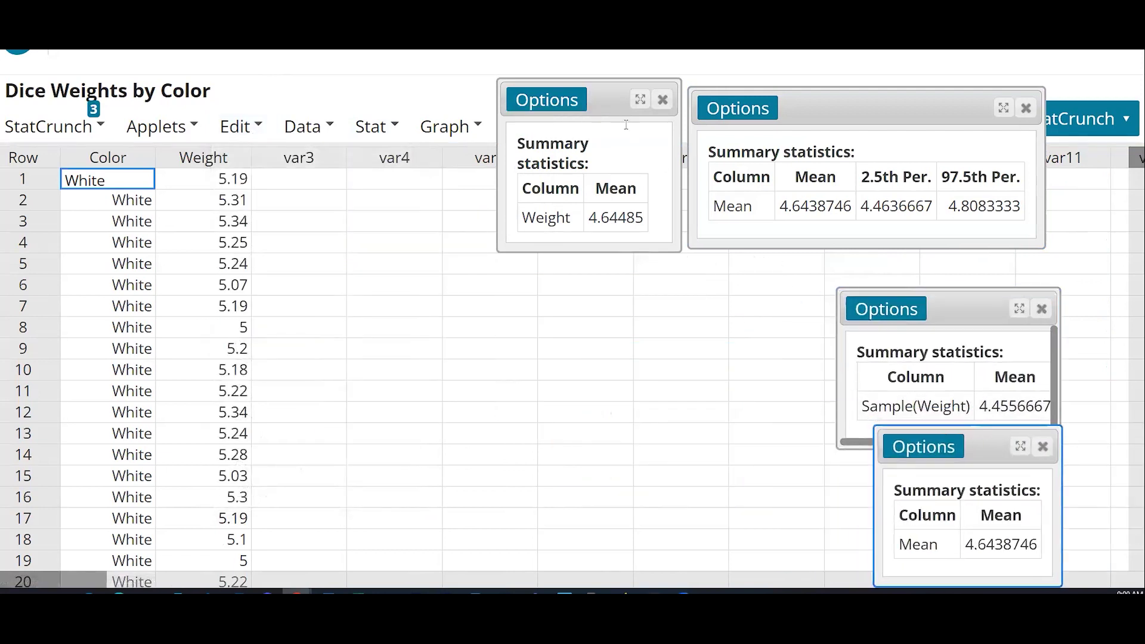
left_click_drag(597, 102, 1032, 147)
left_click_drag(905, 107, 1009, 112)
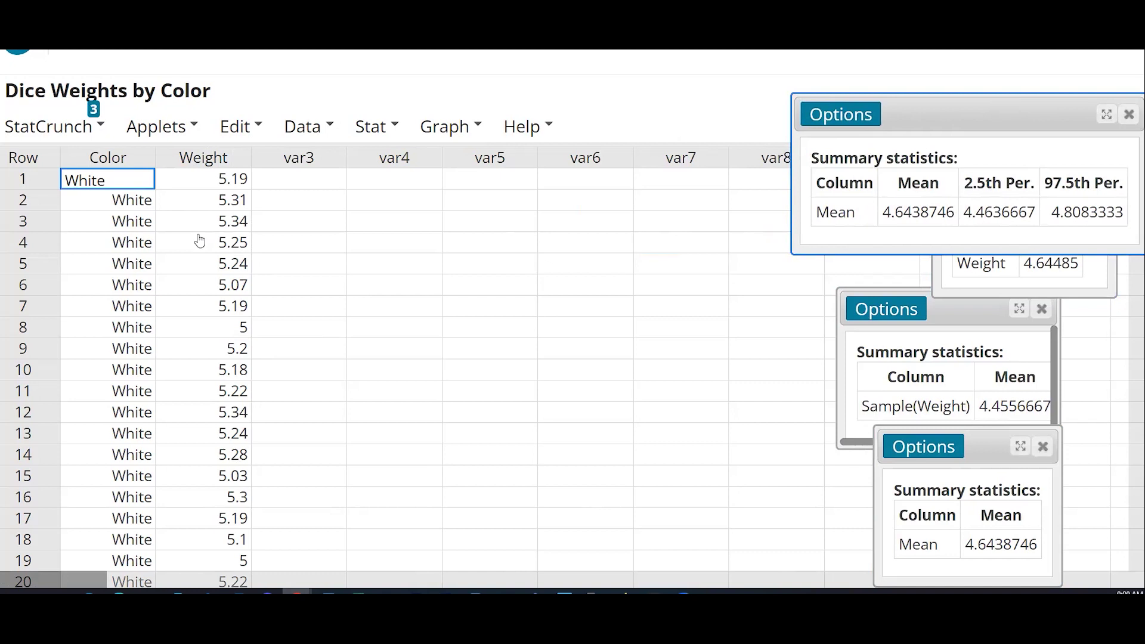
- Draw one random sample of size 30 from the Weight column into the data table
left_click(306, 135)
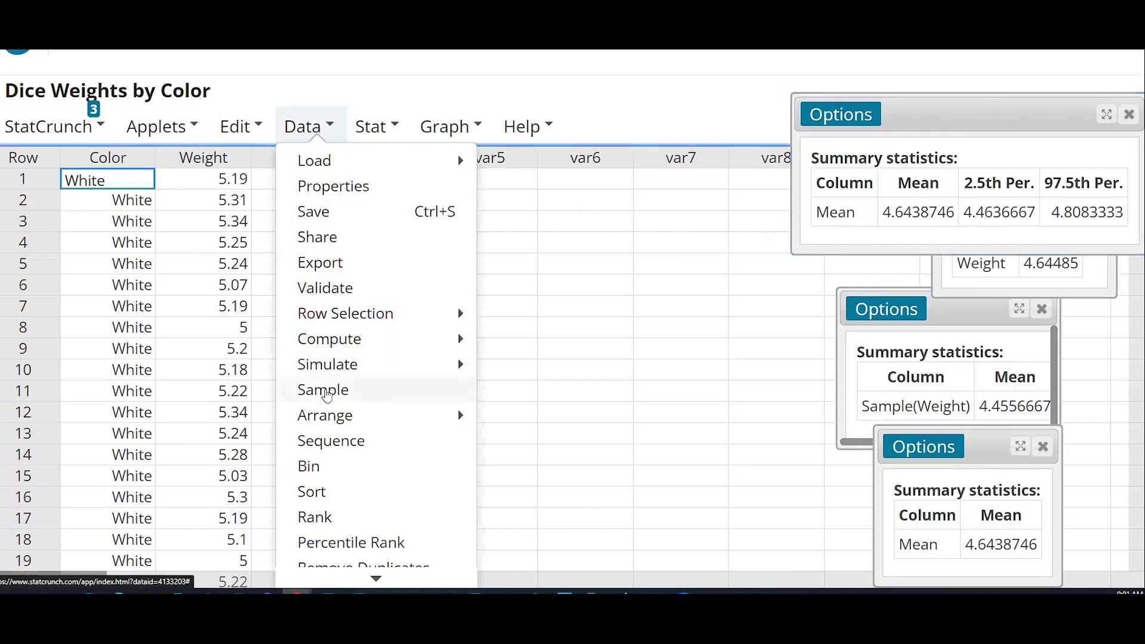
left_click(310, 389)
left_click(345, 110)
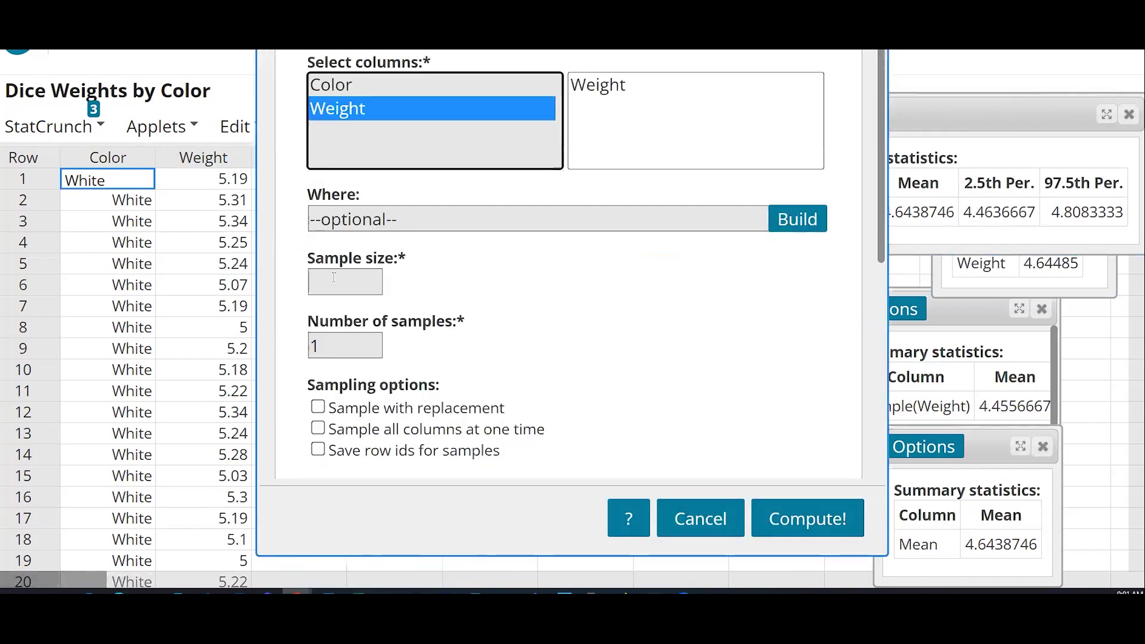
left_click(334, 277)
type("30")
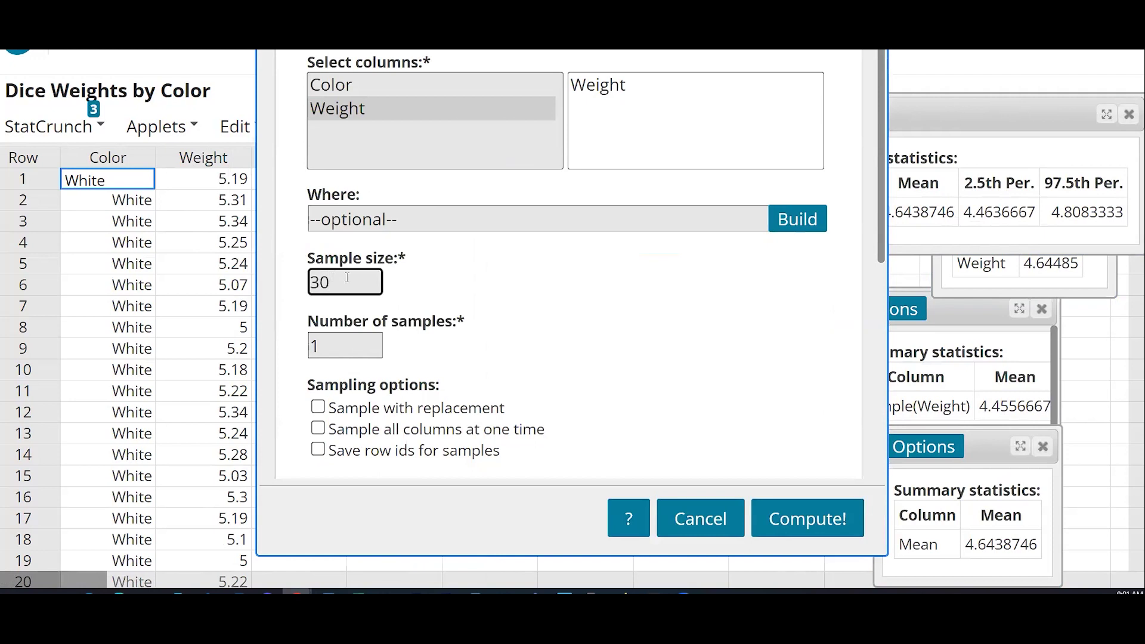
left_click(830, 541)
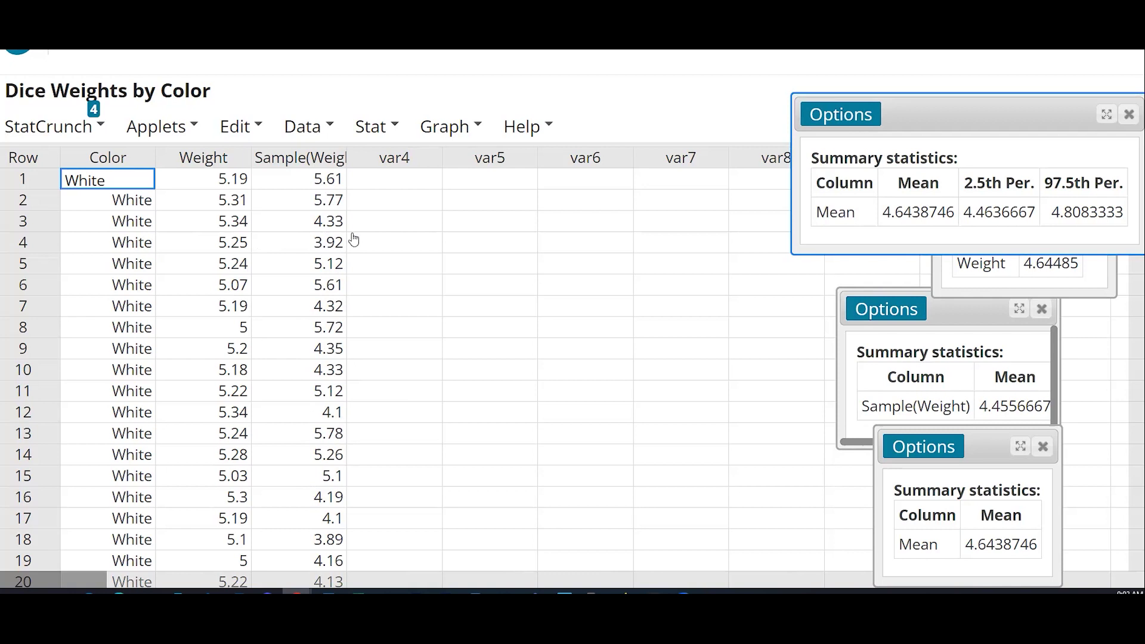
- Create a bootstrap applet for the Mean statistic using the Sample(Weight) column
left_click(163, 129)
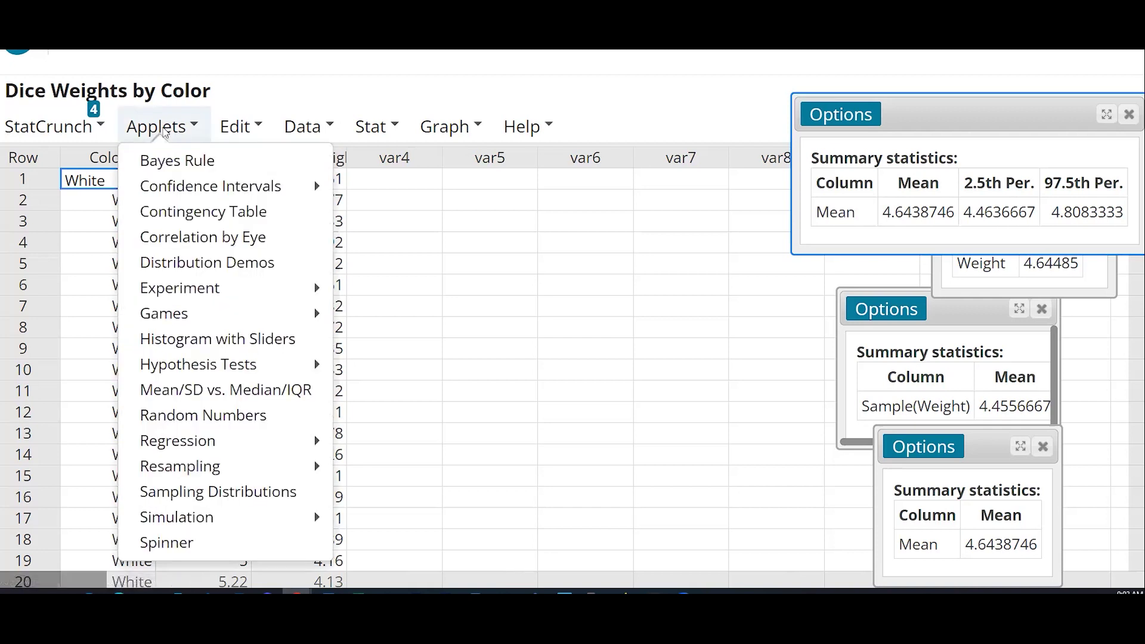
mouse_move(208, 472)
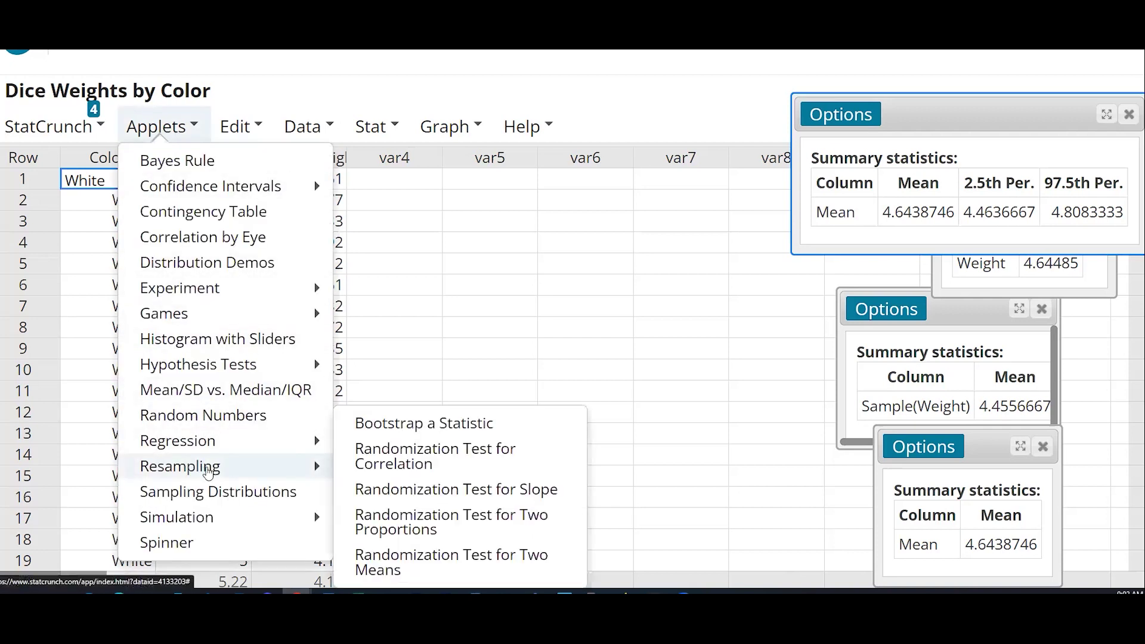
left_click(436, 425)
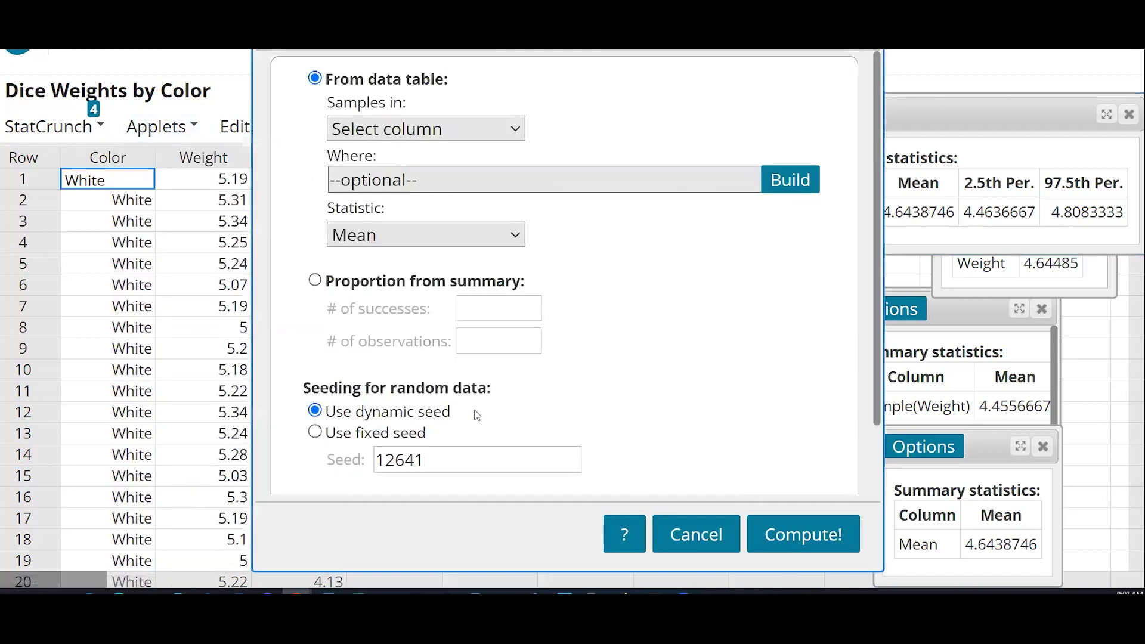
left_click(436, 130)
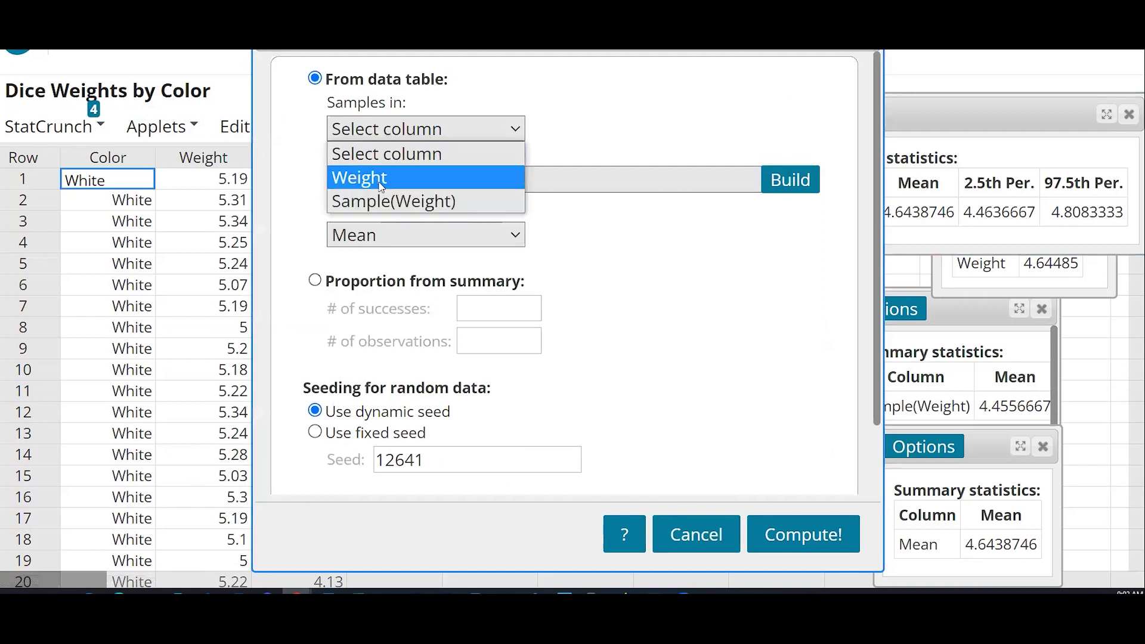
left_click(429, 203)
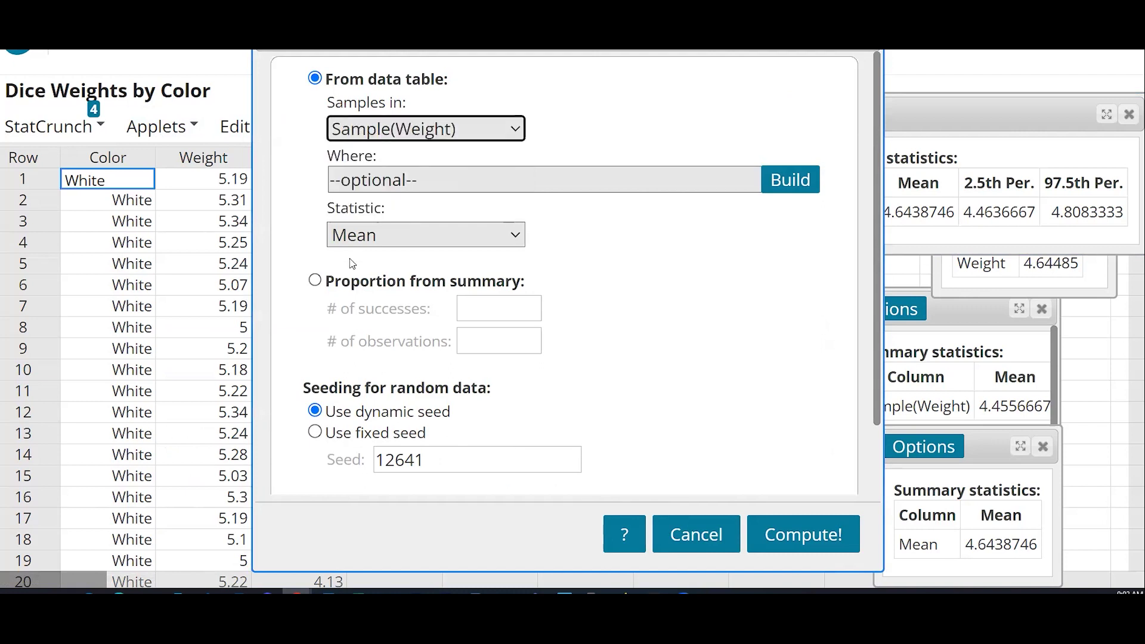
left_click(384, 241)
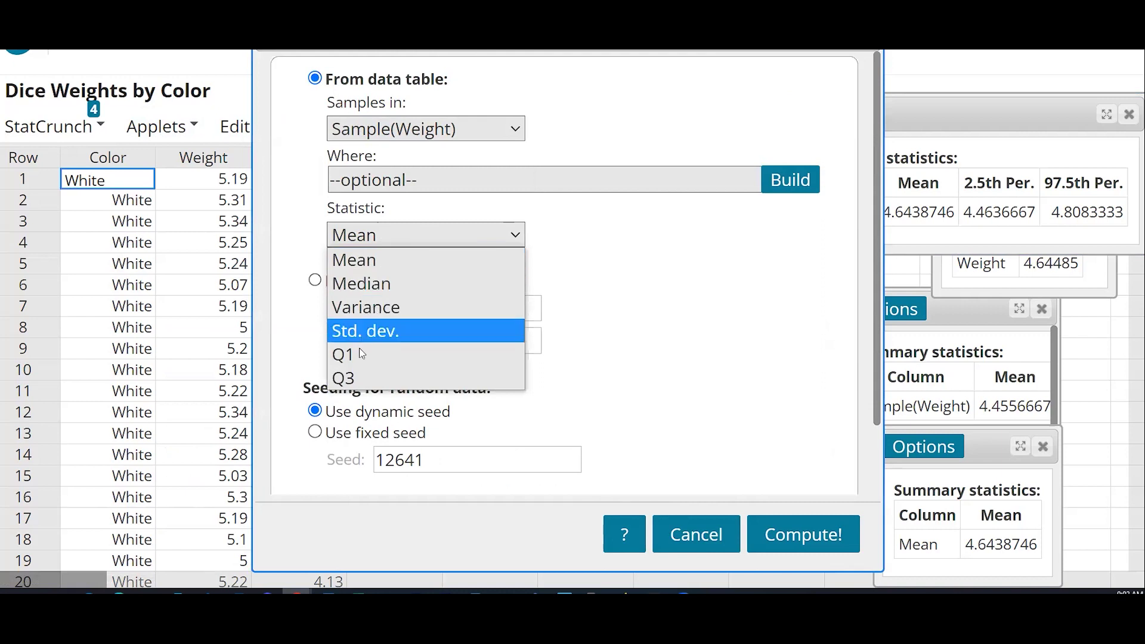
key("Escape")
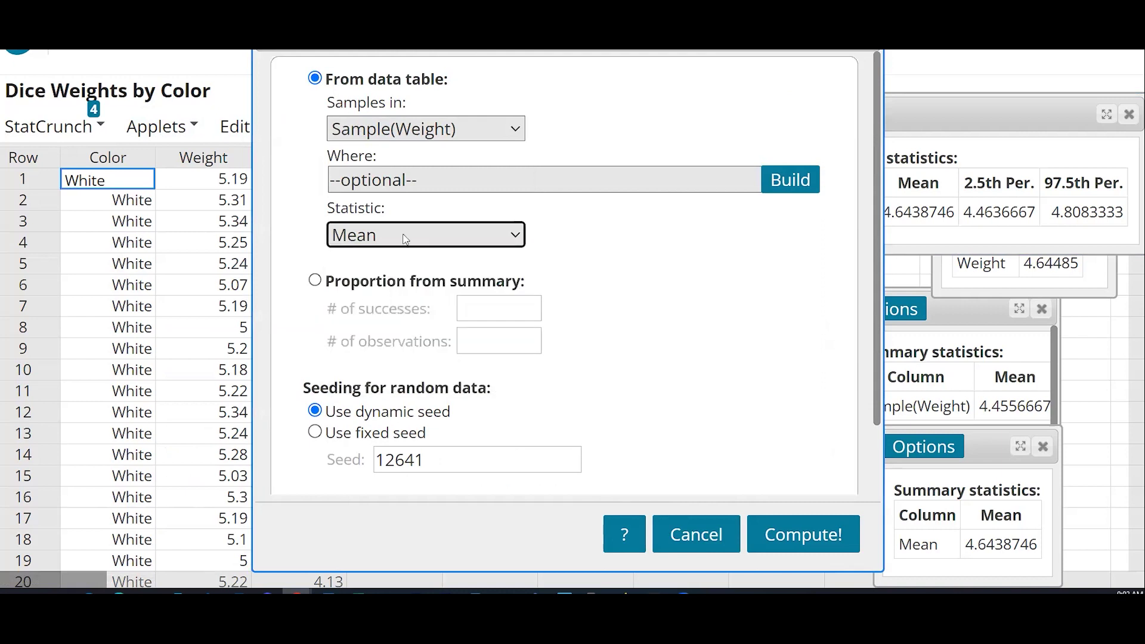
left_click(803, 536)
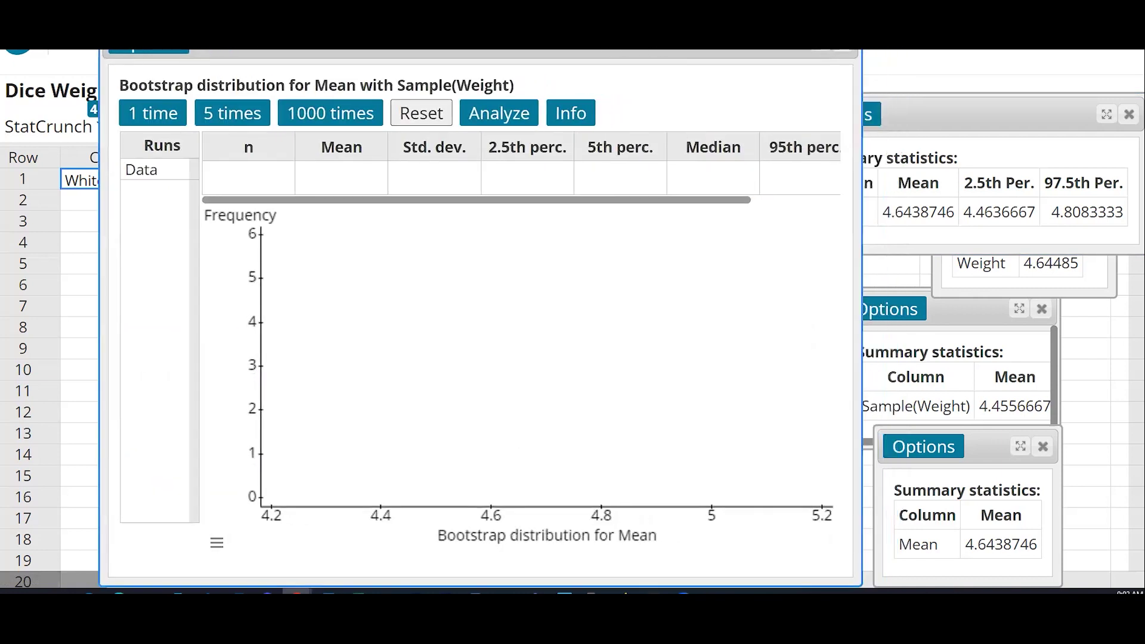
- Widen the bootstrap window to show all percentile columns and run 10000 resamples in batches of 1000
left_click_drag(803, 232, 934, 238)
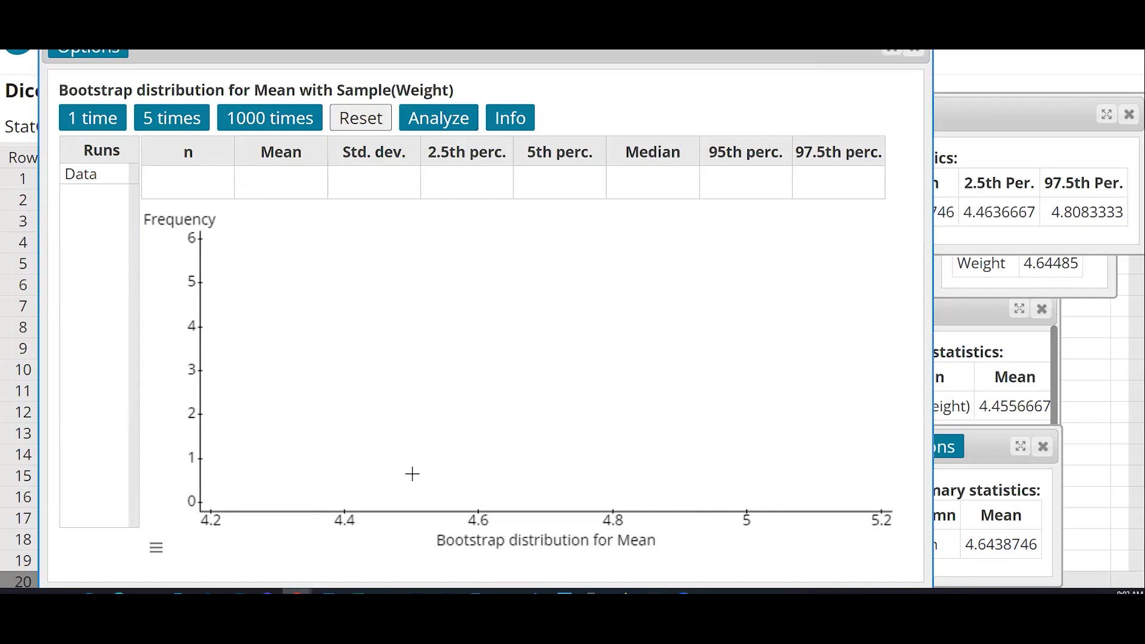
left_click(275, 125)
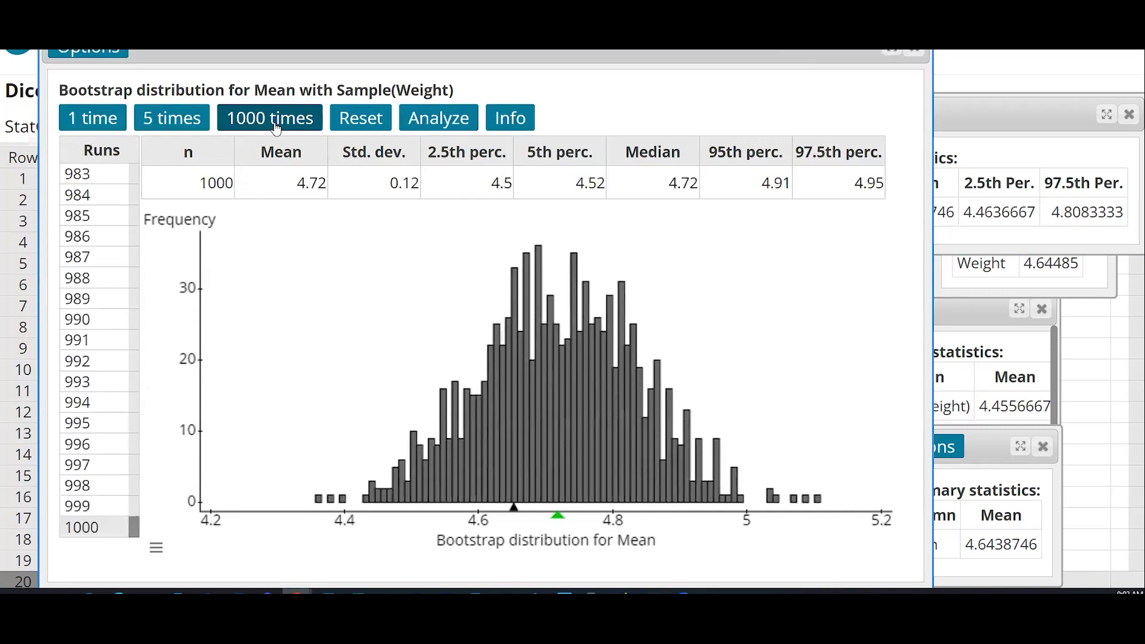
left_click(276, 128)
left_click(276, 129)
left_click(276, 128)
left_click(276, 129)
left_click(276, 129)
left_click(276, 129)
left_click(276, 128)
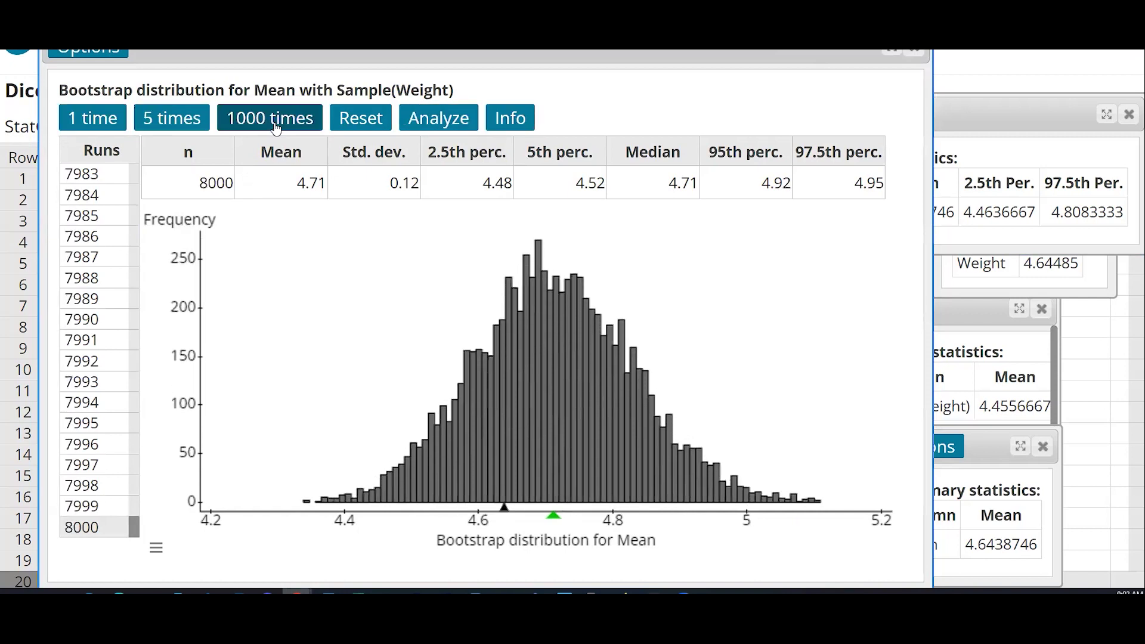
left_click(276, 128)
left_click(277, 128)
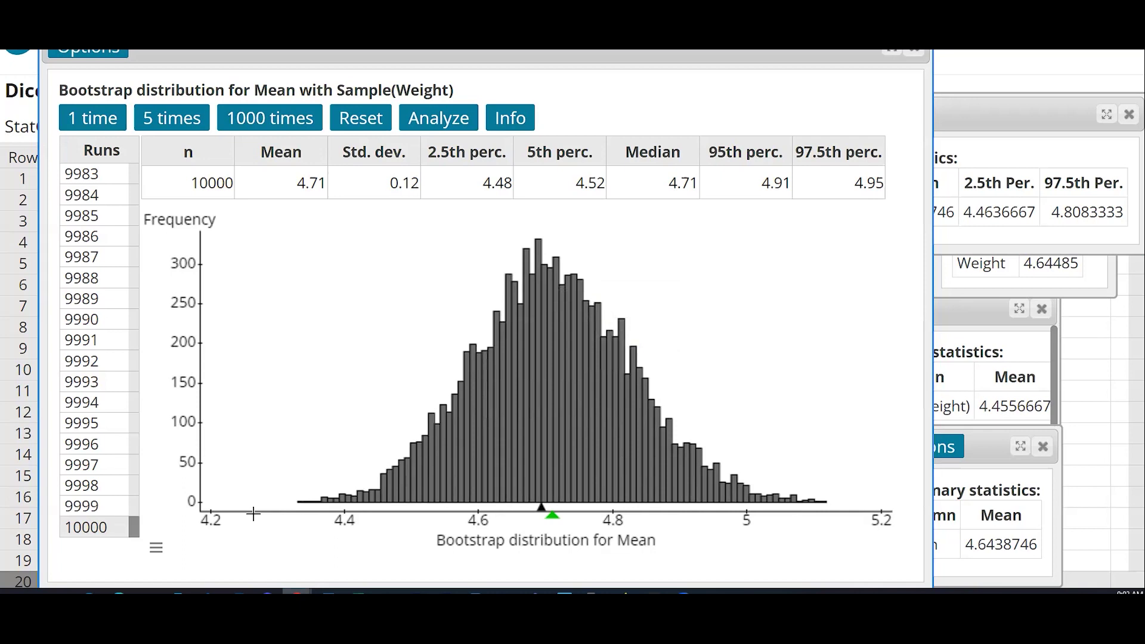
- Examine the centre of the bootstrap distribution and its 2.5th and 97.5th percentiles
mouse_move(549, 512)
left_click(541, 508)
left_click_drag(483, 183, 511, 183)
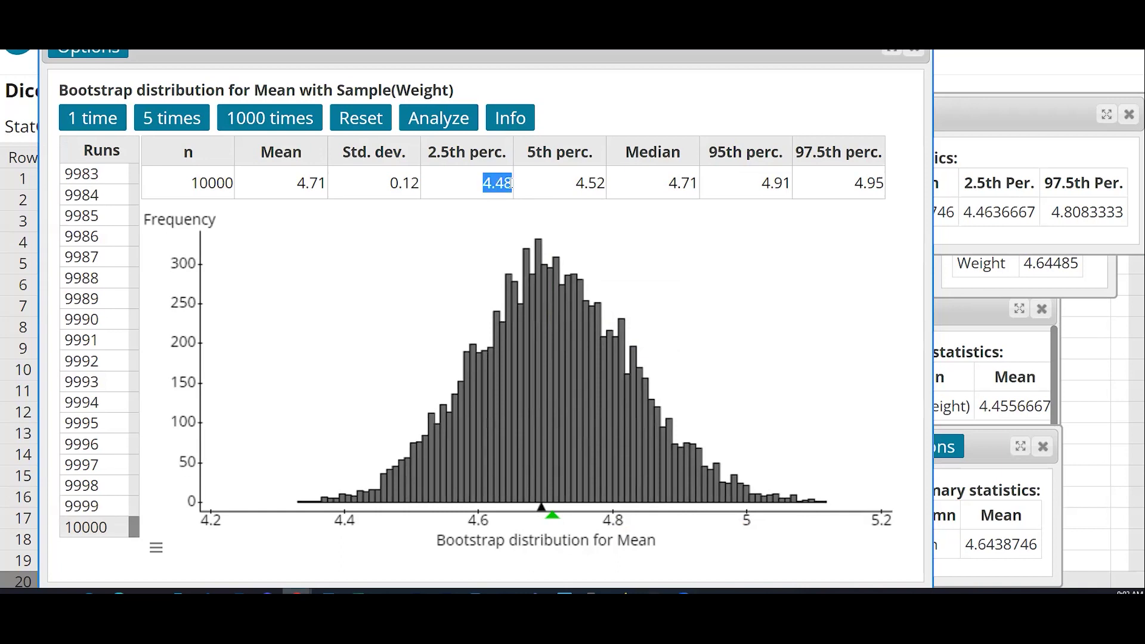
left_click_drag(855, 182, 882, 183)
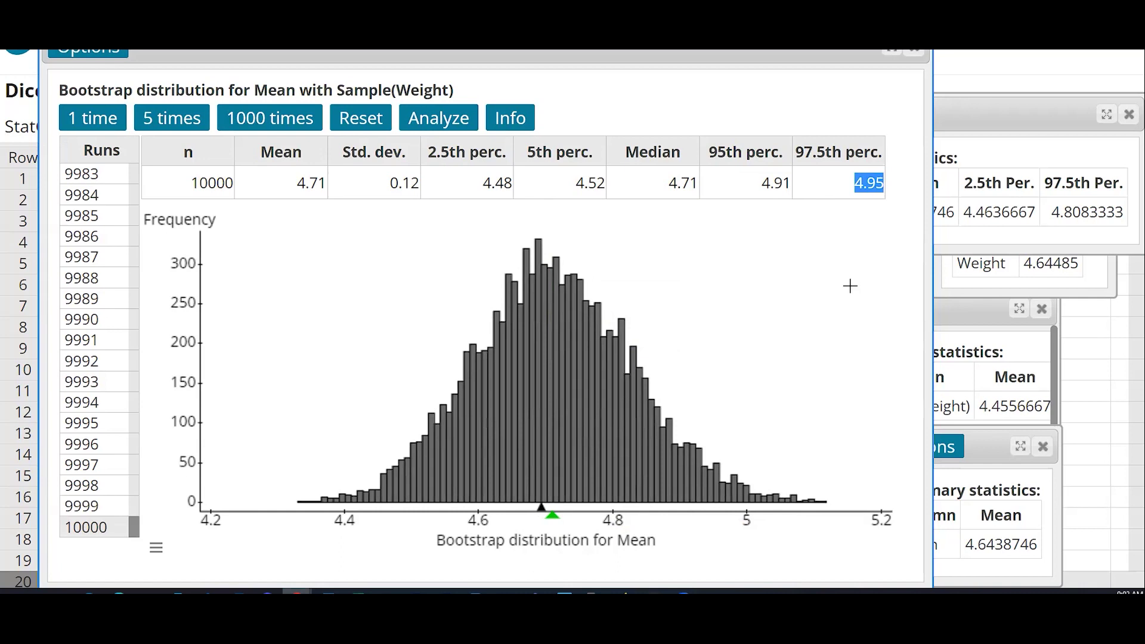
- Switch to the whiteboard and write the bootstrap interval (4.48, 4.95) with 95% beside it, below the first interval
left_click(565, 591)
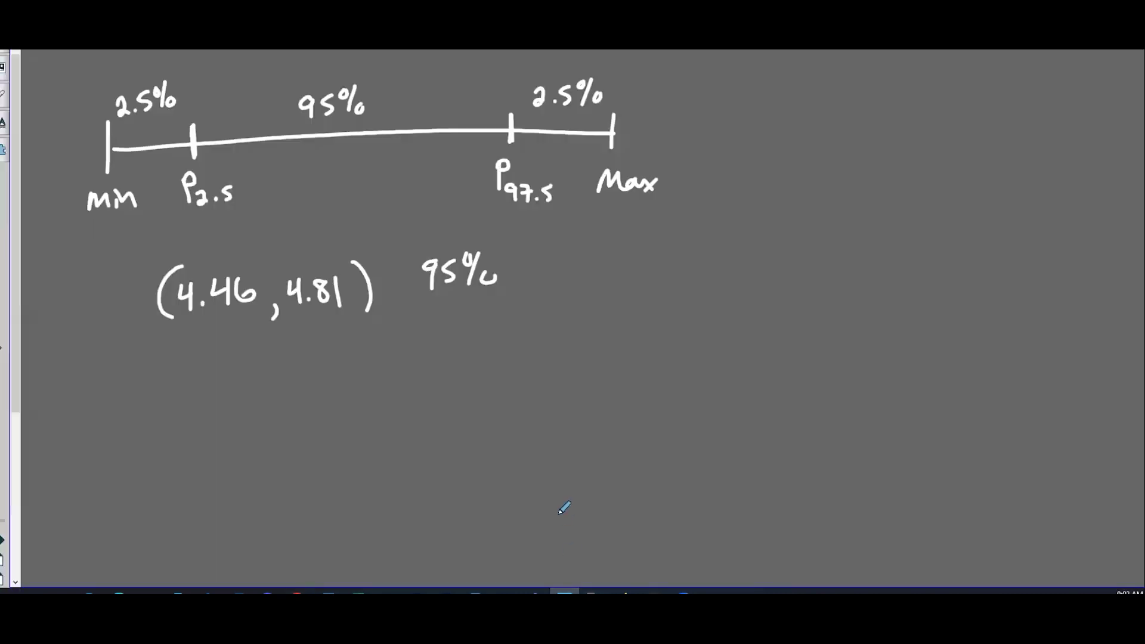
mouse_move(182, 389)
left_mouse_down()
mouse_move(179, 434)
mouse_move(198, 410)
mouse_move(200, 421)
mouse_move(253, 398)
mouse_move(267, 426)
mouse_move(288, 408)
left_mouse_up()
left_click_drag(301, 389, 302, 412)
left_click_drag(313, 409, 336, 413)
left_click_drag(371, 376, 372, 424)
mouse_move(437, 382)
left_mouse_down()
mouse_move(426, 389)
mouse_move(434, 411)
left_mouse_up()
left_click_drag(456, 380, 447, 409)
left_click_drag(469, 377, 469, 410)
left_click_drag(484, 397, 432, 381)
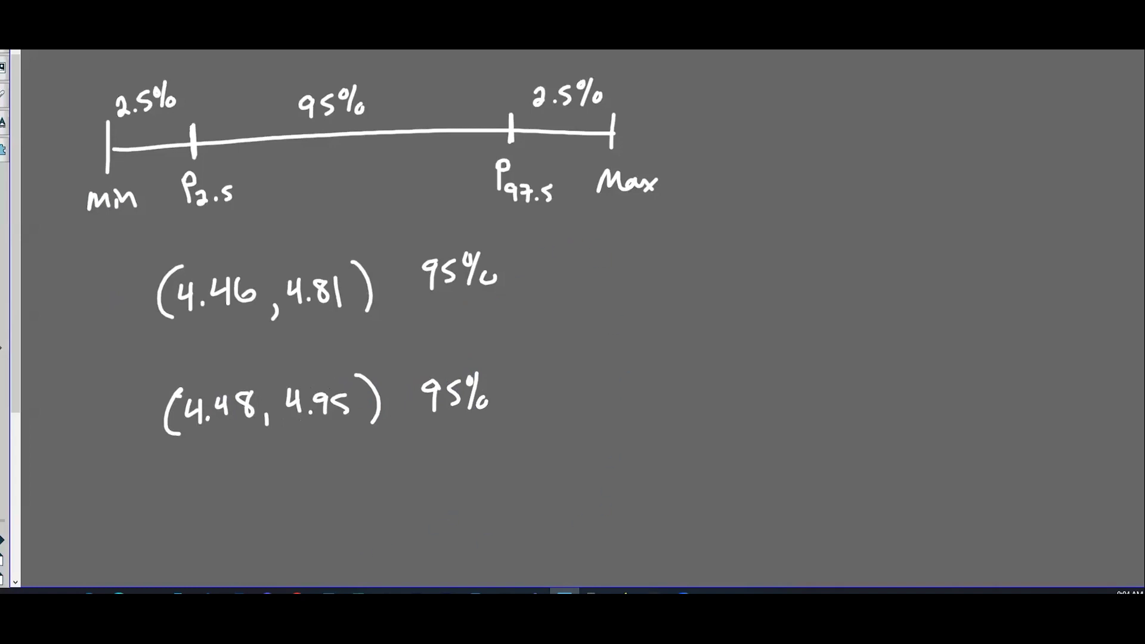
- Switch back to StatCrunch and check the mean of the bootstrap distribution
mouse_move(296, 592)
left_click(428, 542)
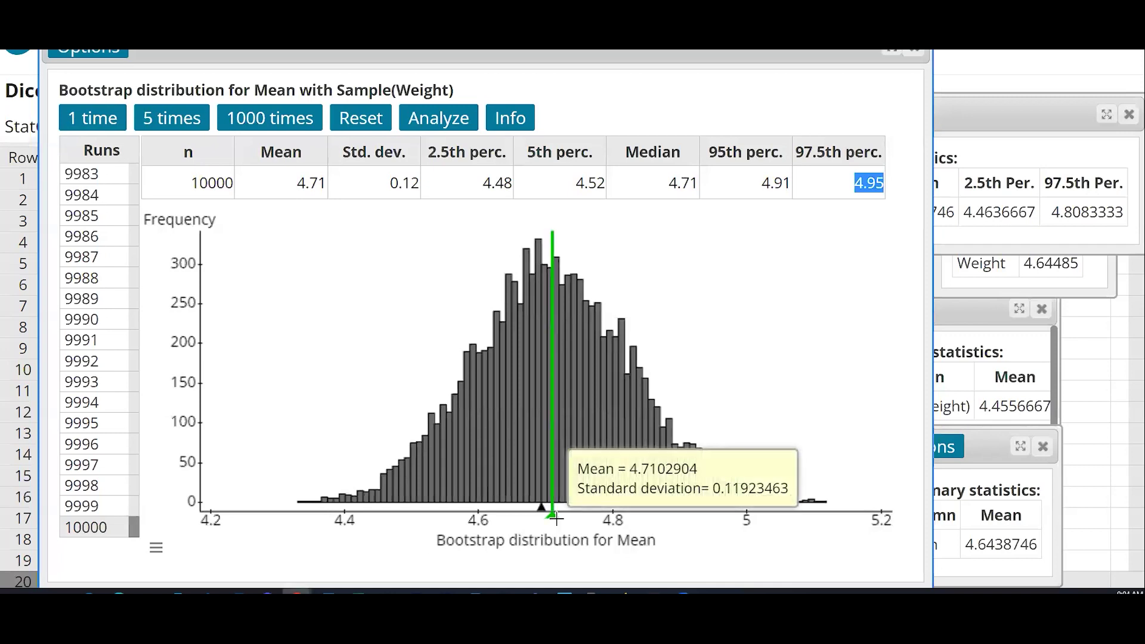
left_click_drag(294, 183, 327, 182)
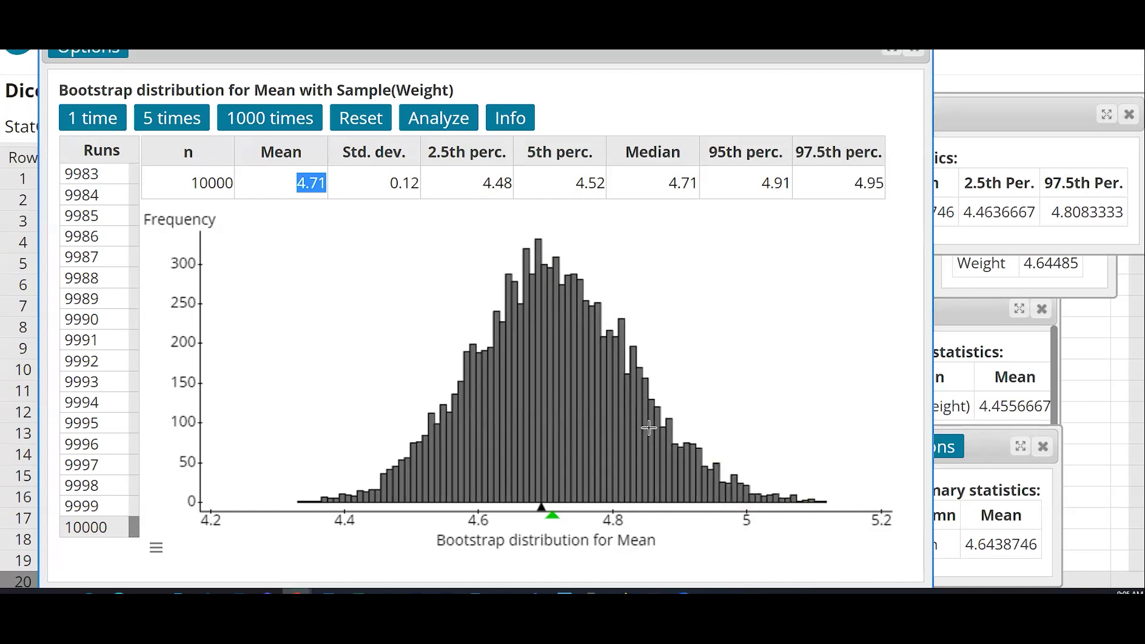
- On a new whiteboard page, draw a horizontal line with end marks and two inner marks, labelling the middle section 90%
left_click(565, 592)
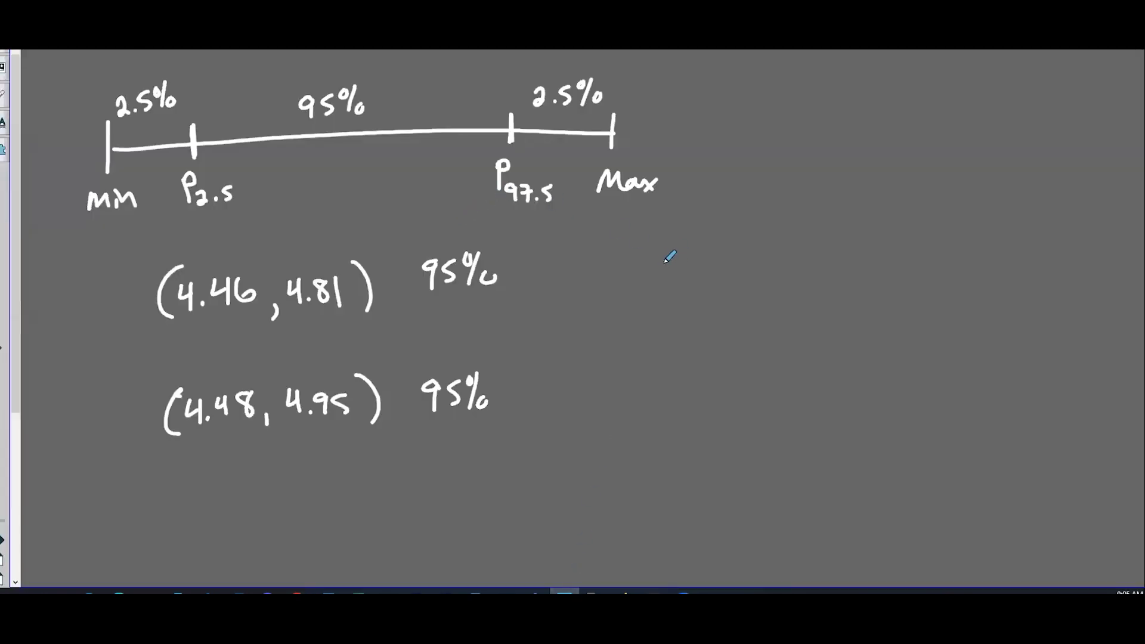
key("Page_Down")
mouse_move(173, 125)
left_mouse_down()
mouse_move(168, 173)
mouse_move(765, 166)
left_mouse_up()
left_click_drag(767, 137, 762, 190)
mouse_move(409, 112)
left_mouse_down()
mouse_move(417, 133)
mouse_move(460, 105)
mouse_move(470, 134)
left_mouse_up()
left_click_drag(276, 145, 276, 185)
left_click_drag(629, 143, 627, 192)
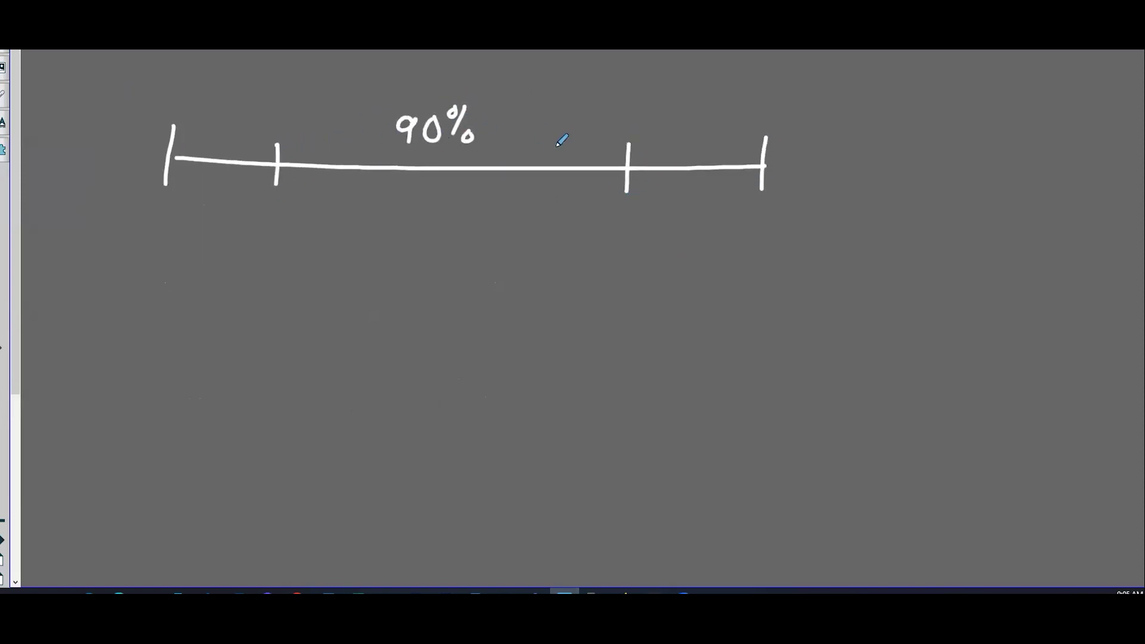
- Label each of the two outer sections of the line 5%
left_click_drag(204, 118, 202, 140)
mouse_move(204, 118)
left_mouse_down()
mouse_move(232, 112)
mouse_move(235, 142)
left_mouse_up()
left_click_drag(245, 130, 244, 131)
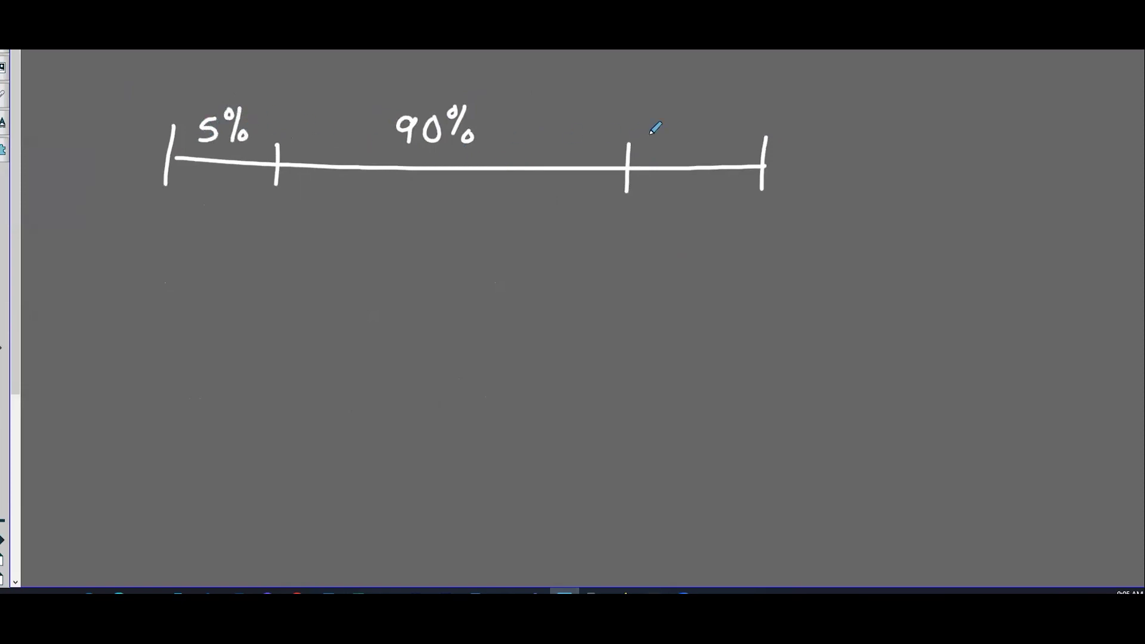
left_click_drag(680, 122, 672, 146)
left_click_drag(680, 122, 708, 121)
mouse_move(721, 116)
left_mouse_down()
mouse_move(707, 146)
mouse_move(726, 142)
left_mouse_up()
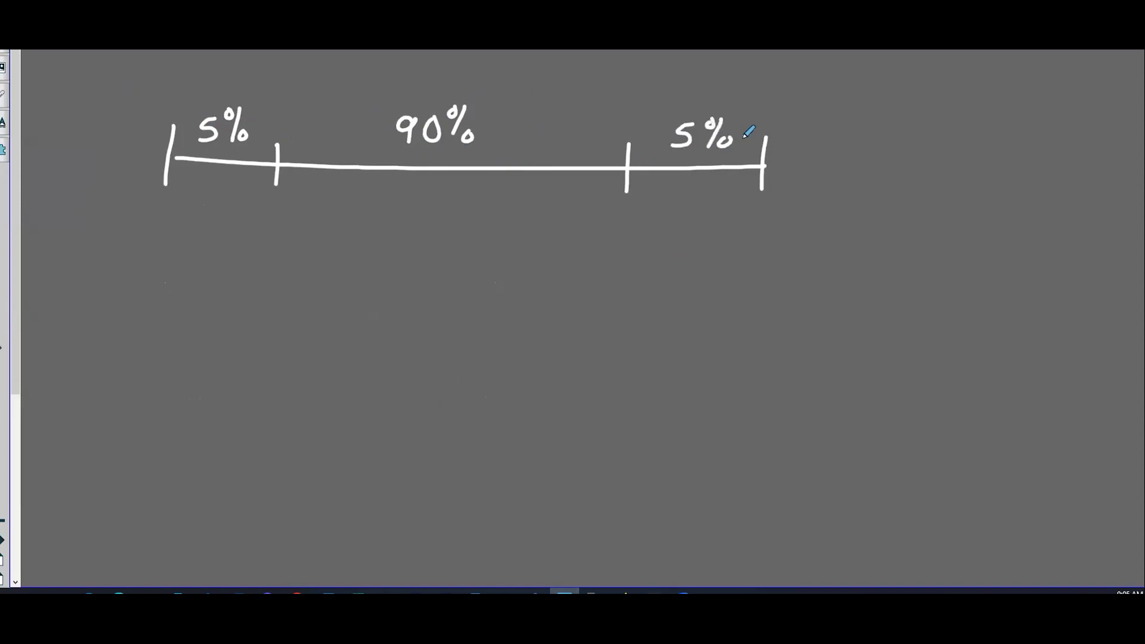
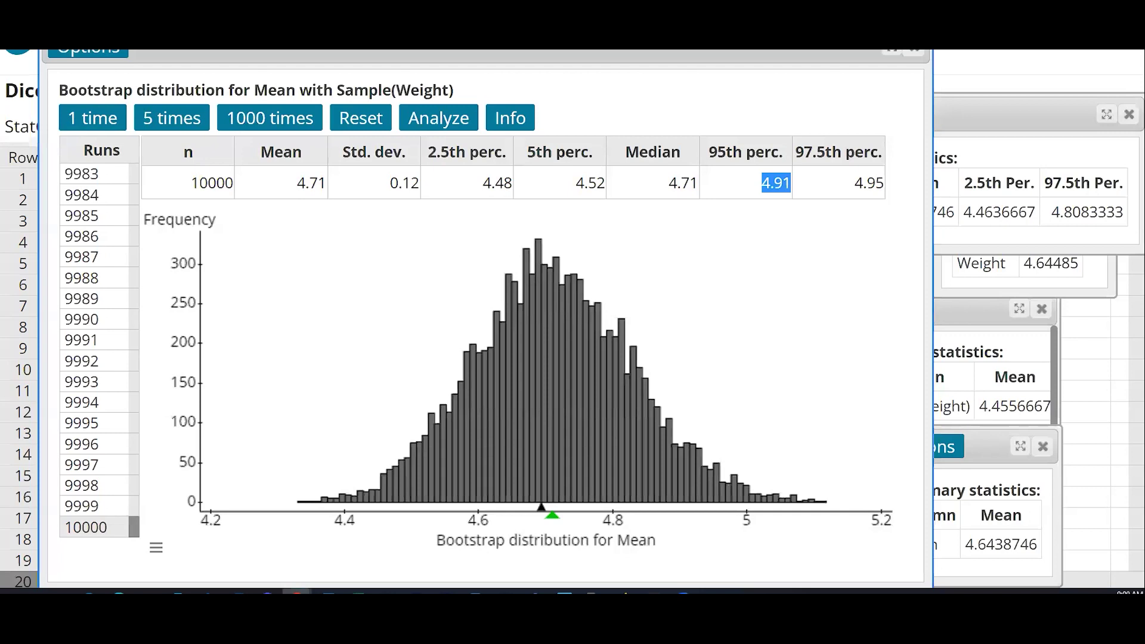
- Close the StatCrunch bootstrap window and draw one random sample of size 100 from the Weight column
left_click(913, 52)
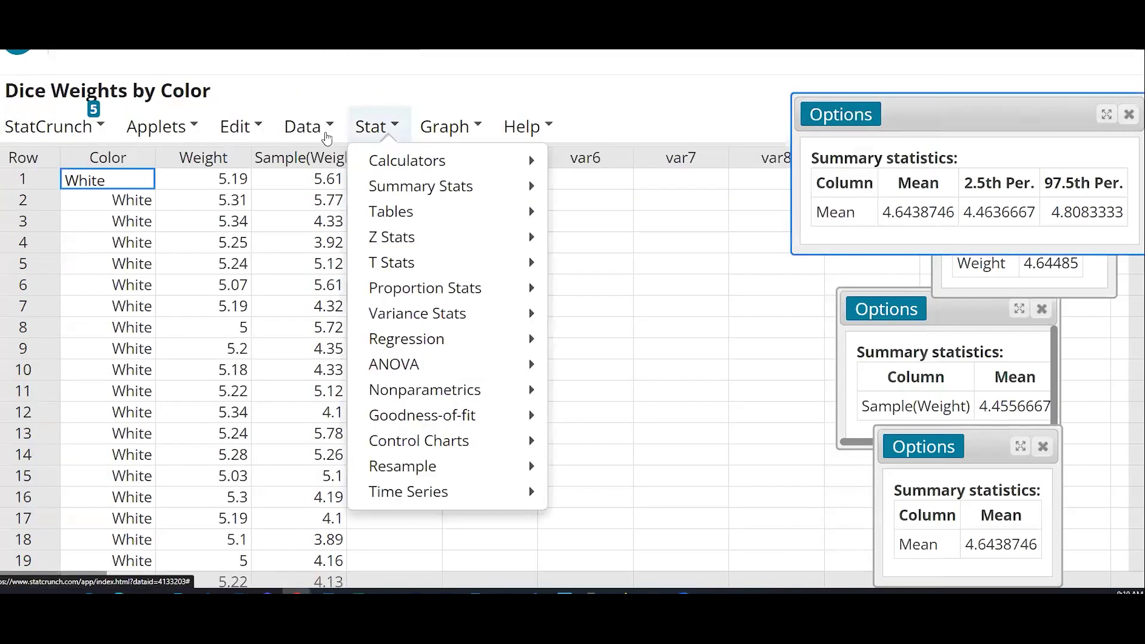
left_click(306, 132)
left_click(327, 391)
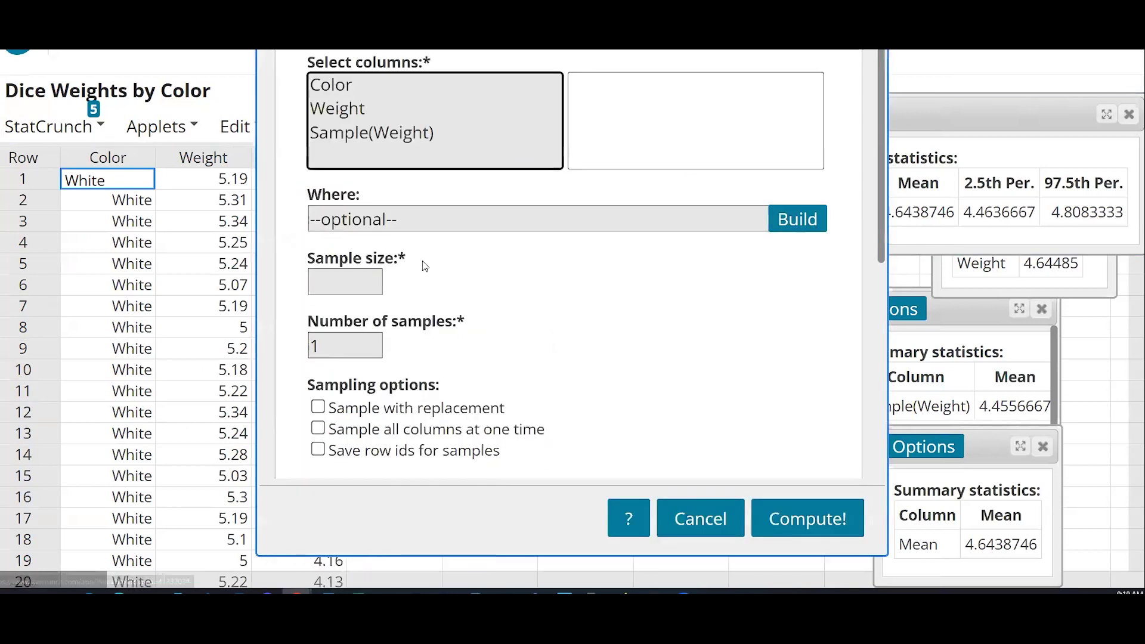
left_click(362, 109)
left_click(352, 278)
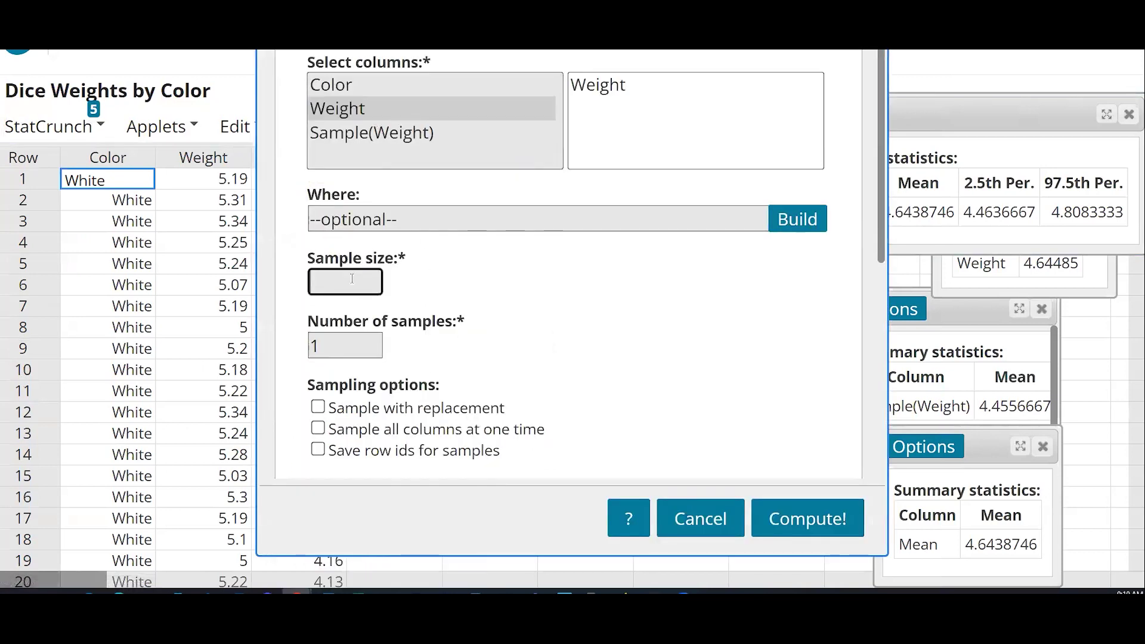
type("100")
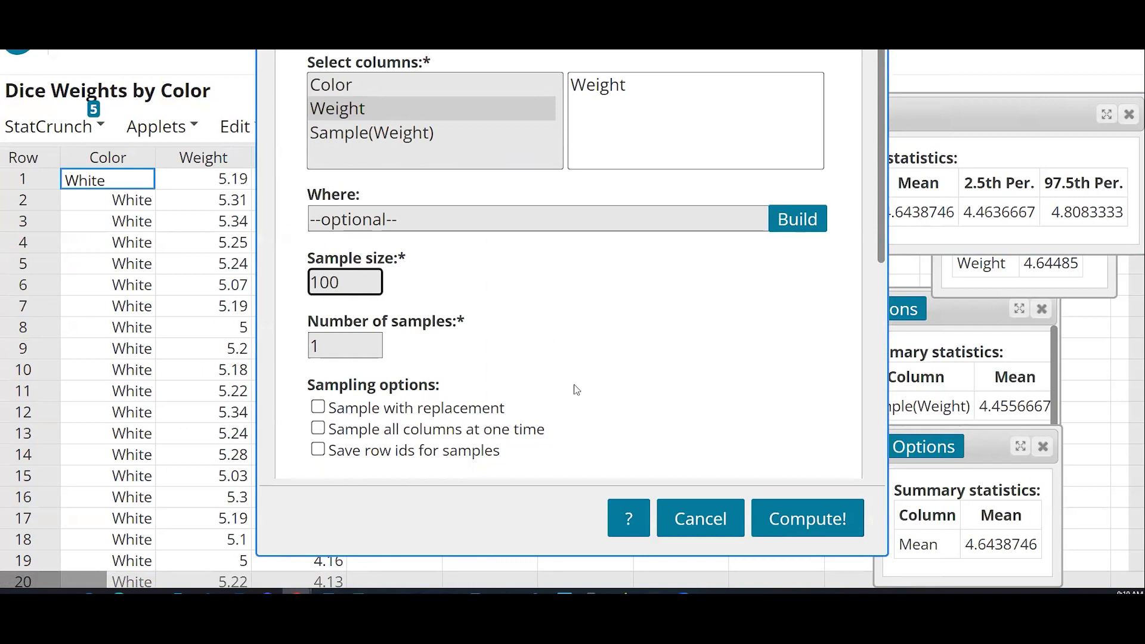
left_click(800, 524)
left_click(885, 340)
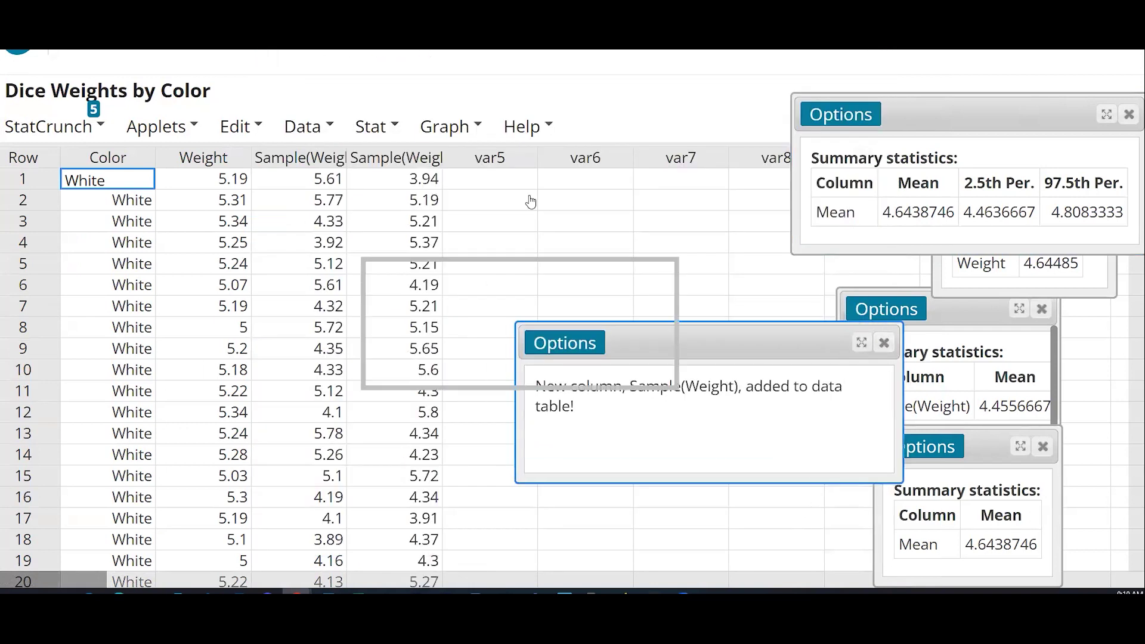
- Set up a bootstrap of the mean using the second Sample(Weight) column, the sample of size 100
left_click(166, 136)
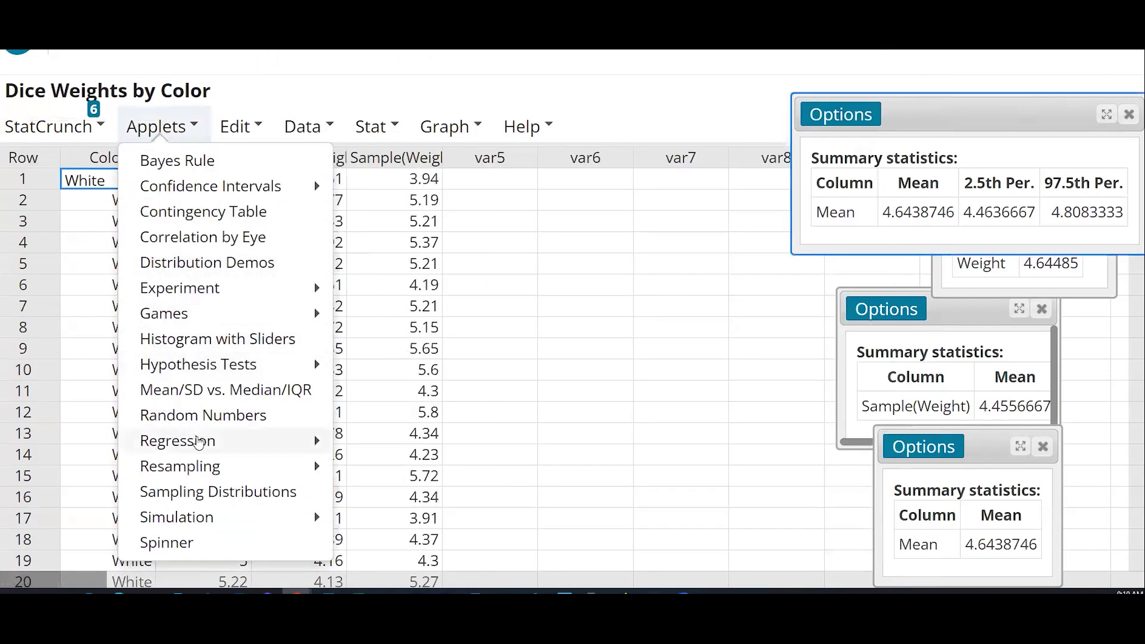
mouse_move(197, 468)
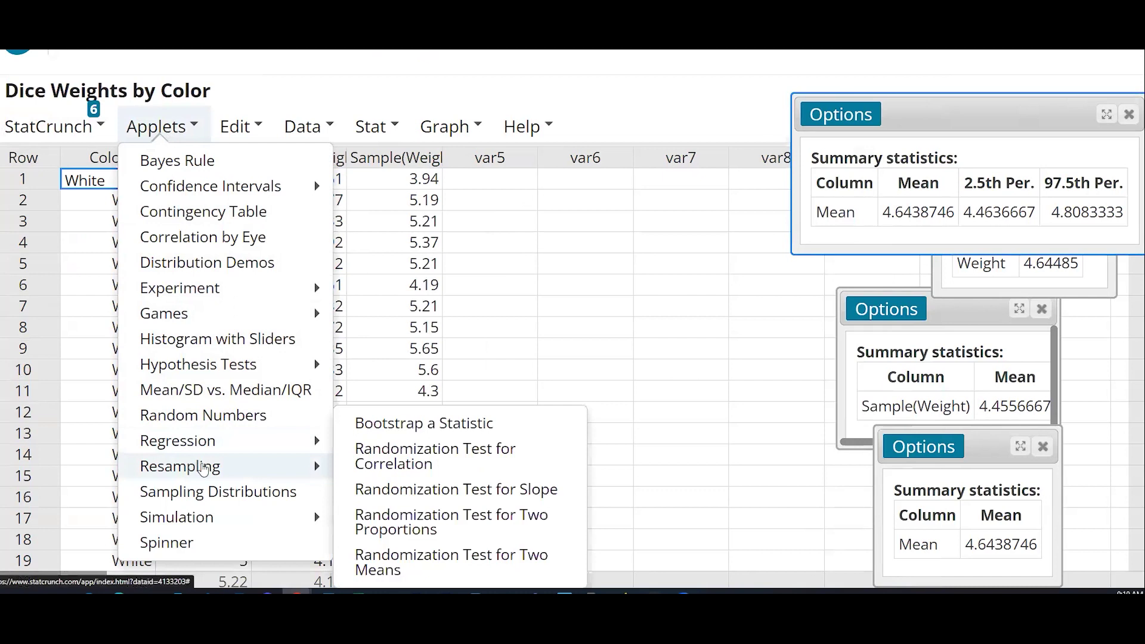
left_click(438, 426)
left_click(416, 137)
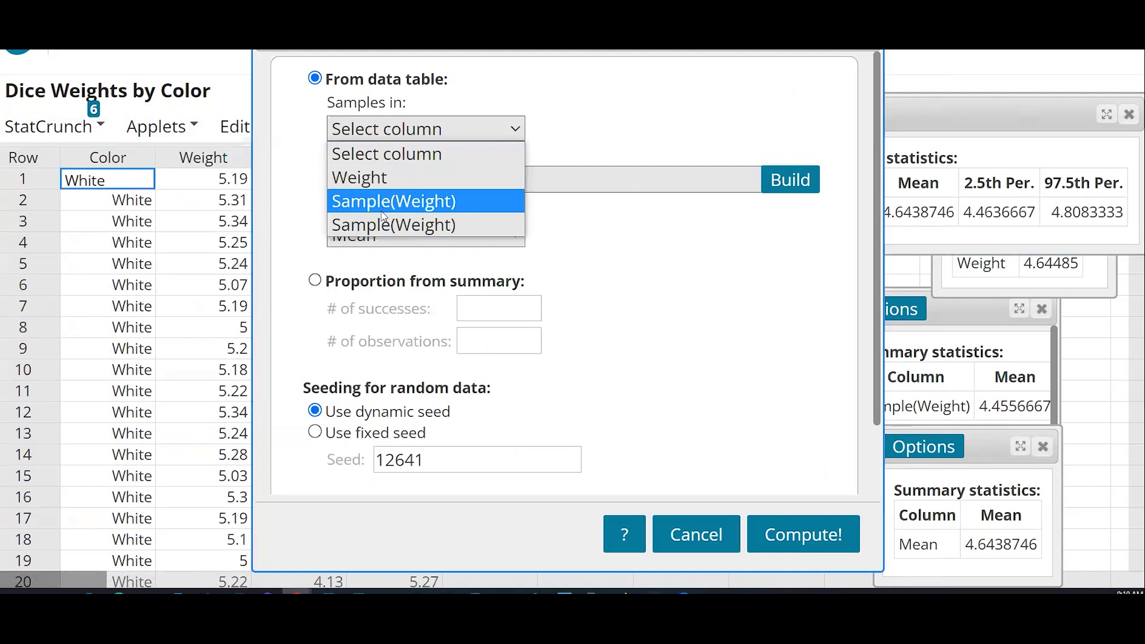
left_click(394, 225)
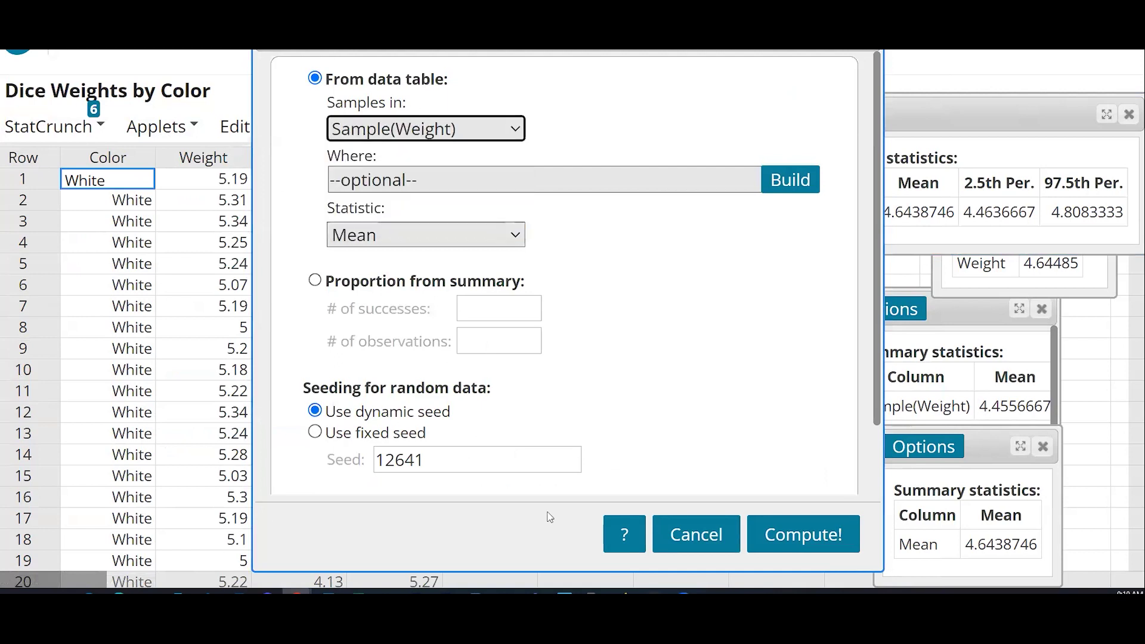
left_click(771, 538)
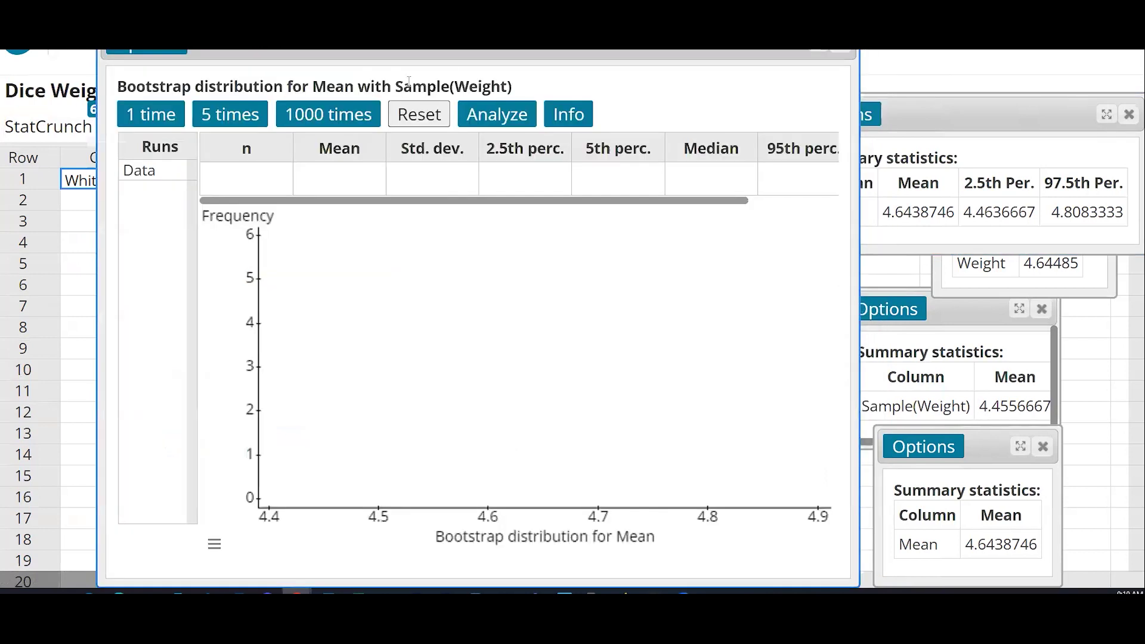
- Generate 10,000 bootstrap resamples of the mean weight, 1,000 at a time
left_click(336, 115)
left_click(336, 115)
left_click(336, 116)
left_click(336, 115)
left_click(336, 115)
left_click(336, 115)
left_click(336, 115)
left_click(336, 115)
left_click(335, 115)
left_click(336, 115)
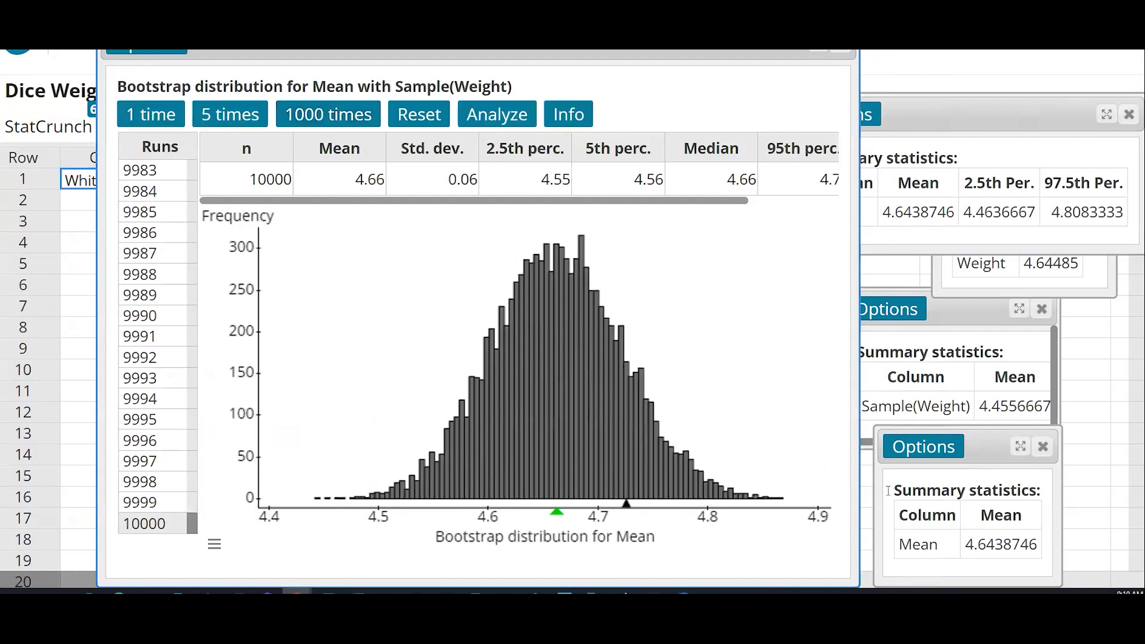
- Widen the bootstrap results to read the 2.5th percentile, 97.5th percentile and mean, and close them
left_click_drag(860, 461, 1024, 460)
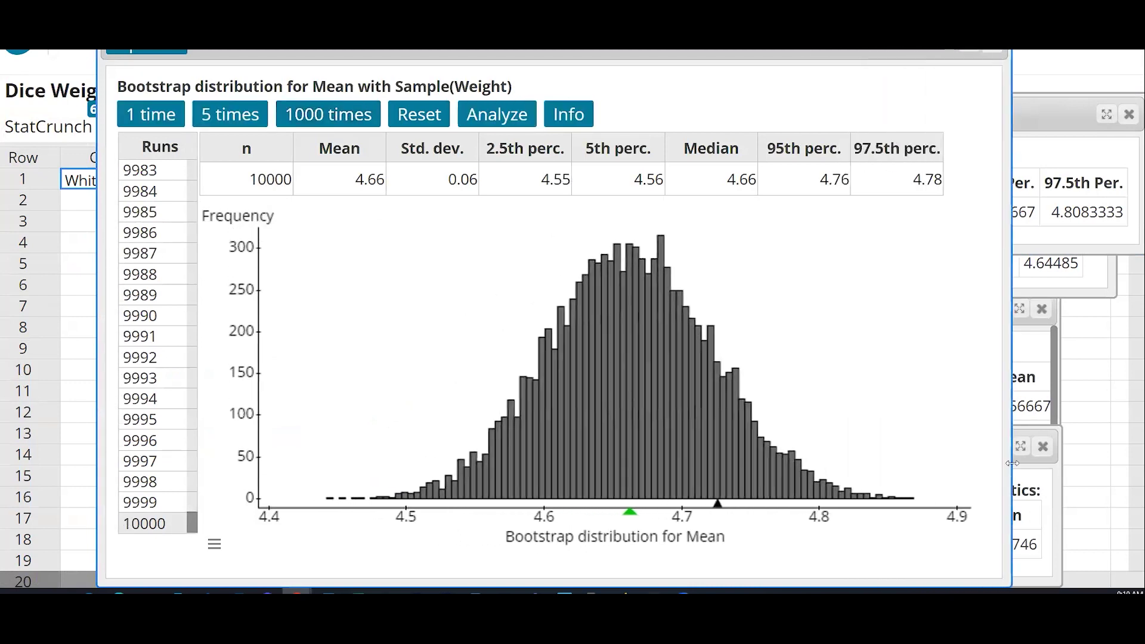
left_click_drag(542, 177, 569, 176)
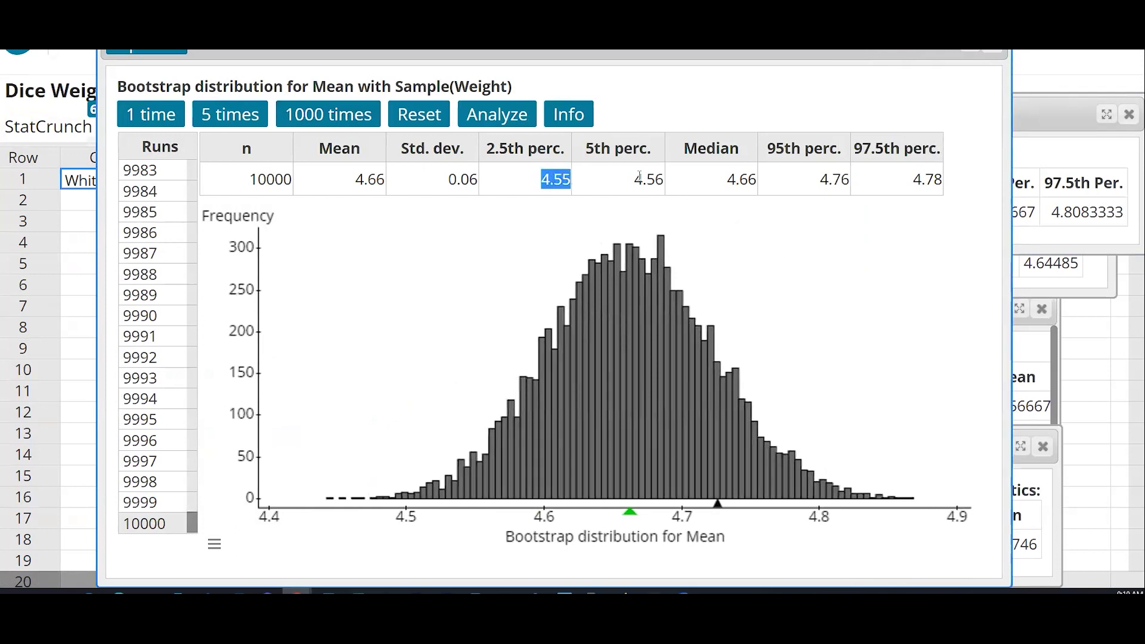
left_click_drag(913, 179, 947, 179)
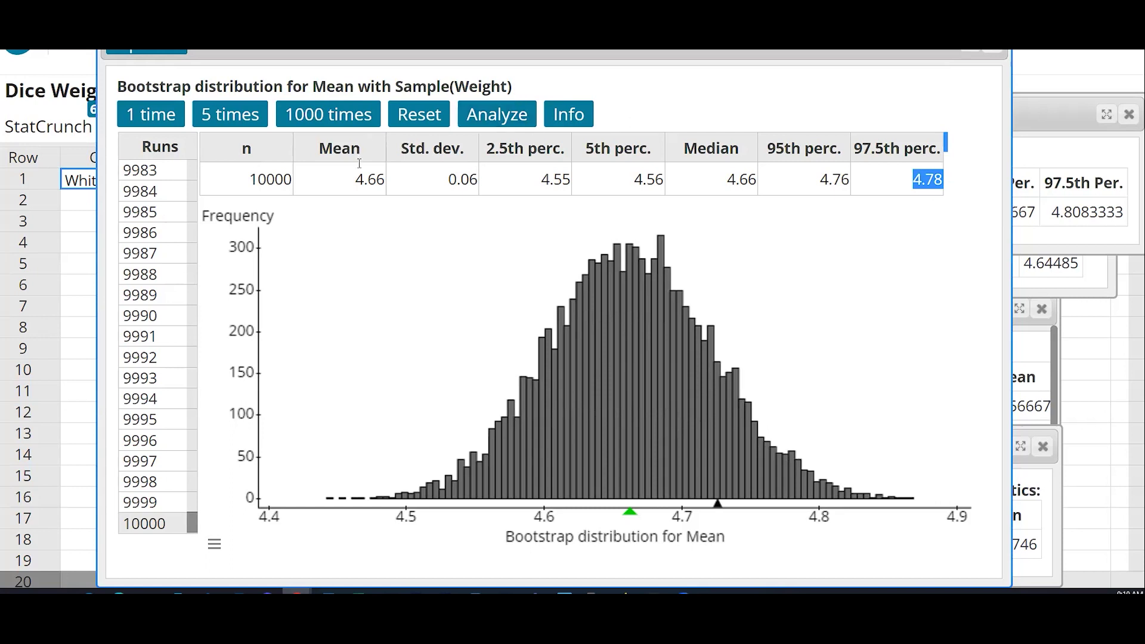
double_click(370, 179)
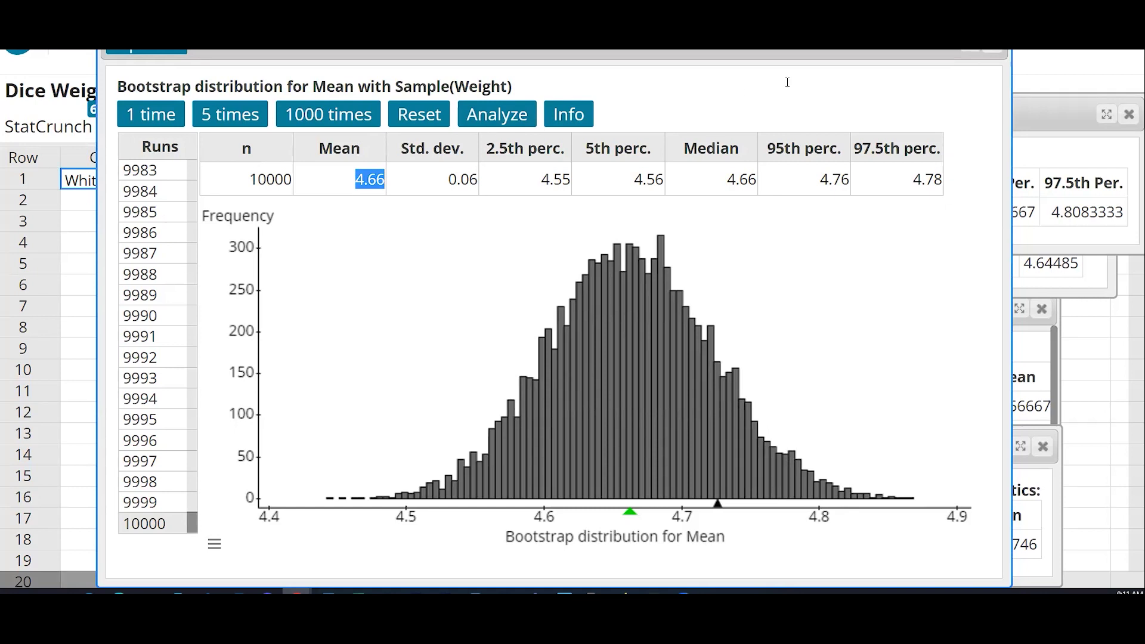
left_click(995, 53)
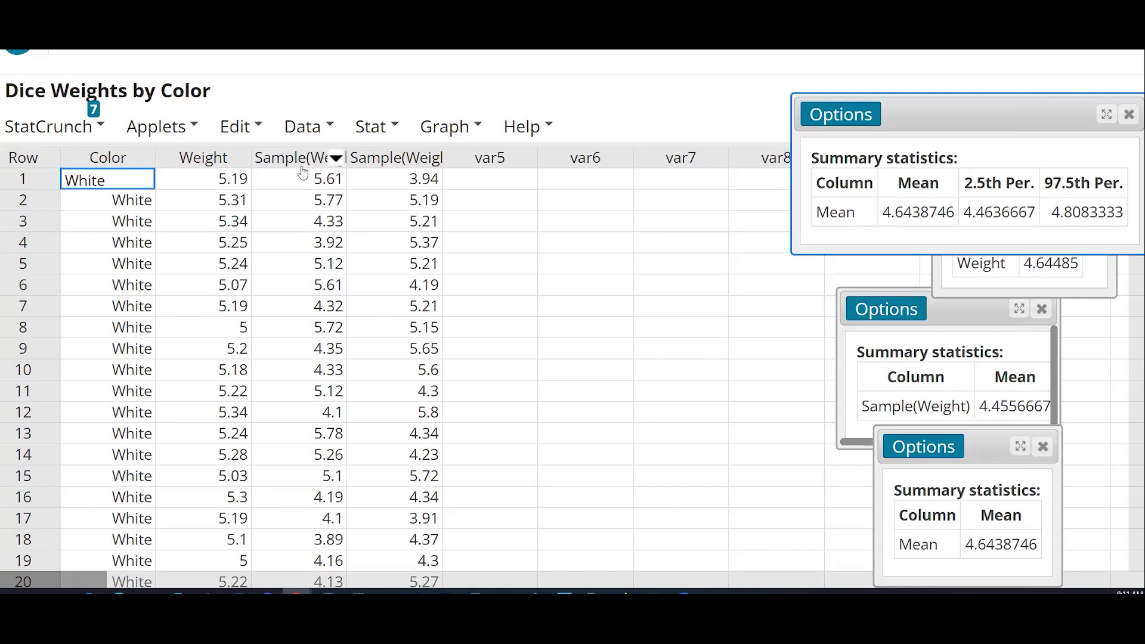
- Draw one random sample of size 100 from the Color column and dismiss the new-column notice
left_click(304, 128)
left_click(322, 389)
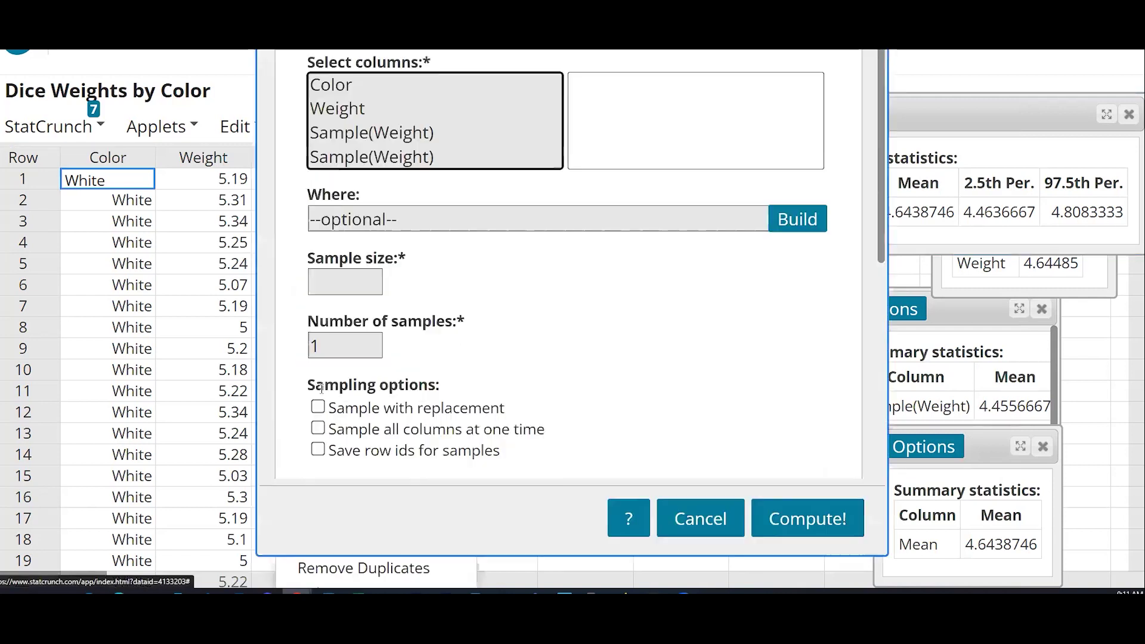
left_click(354, 278)
type("100")
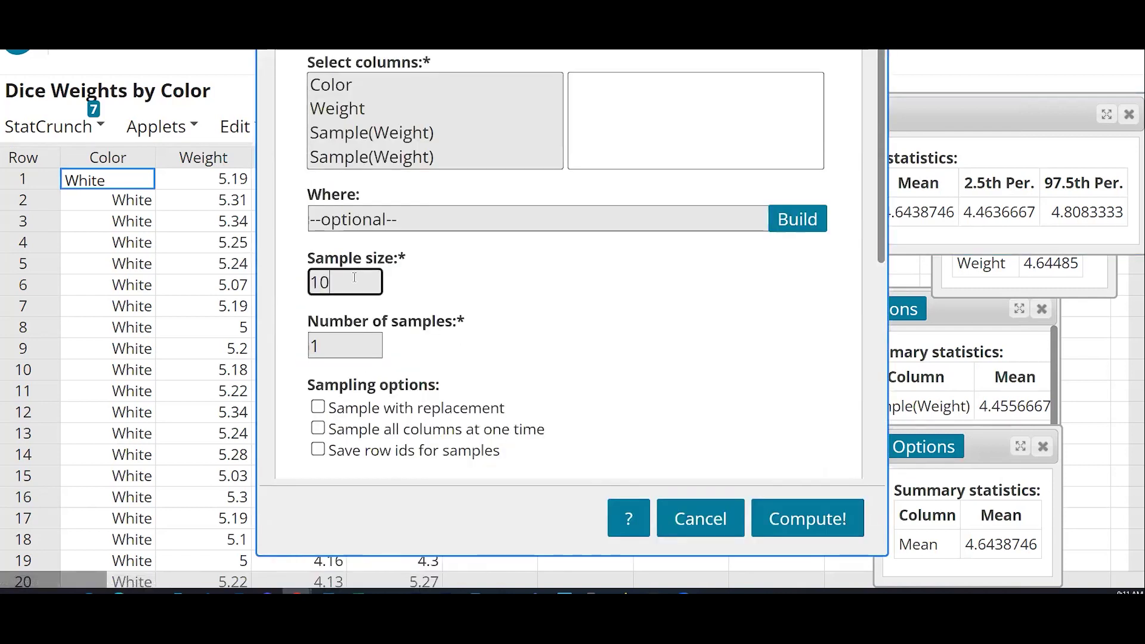
left_click(360, 83)
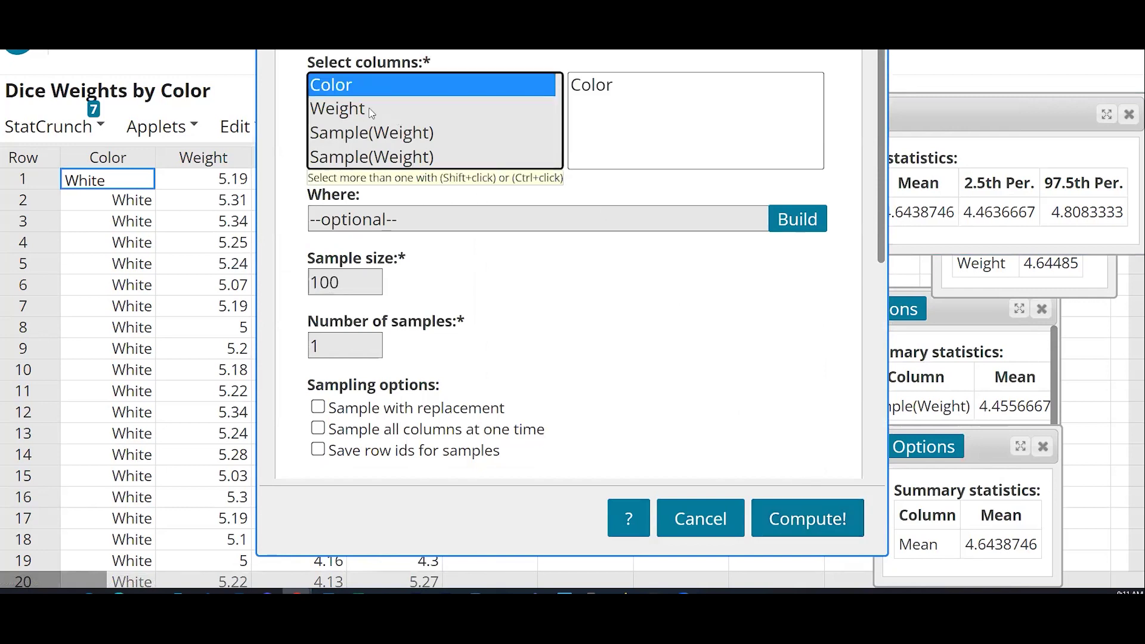
left_click(842, 521)
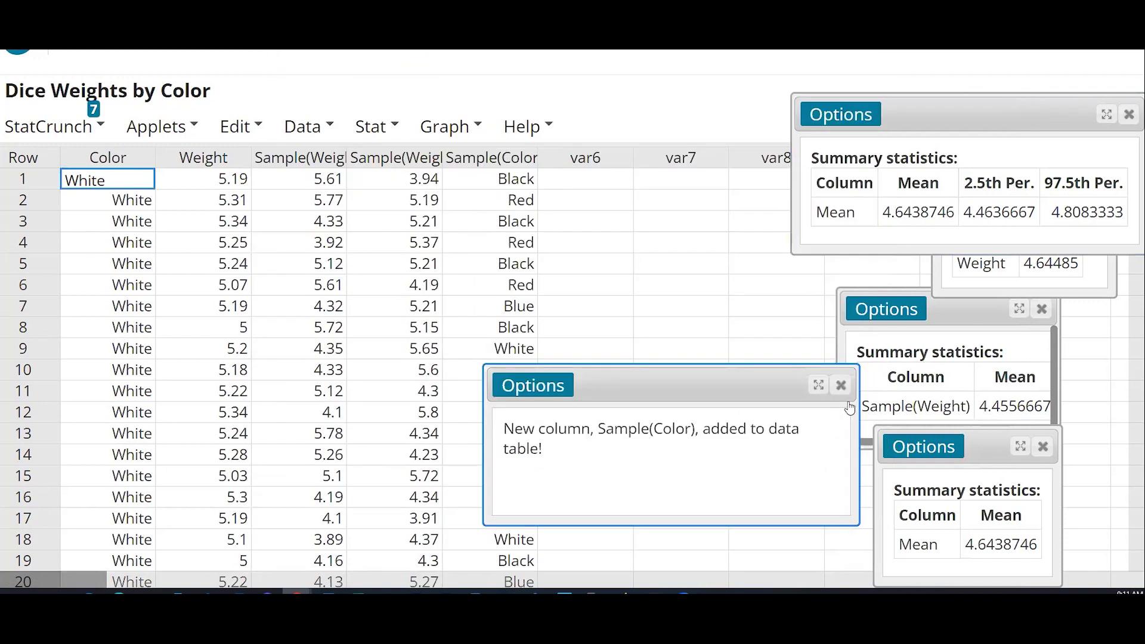
left_click(839, 385)
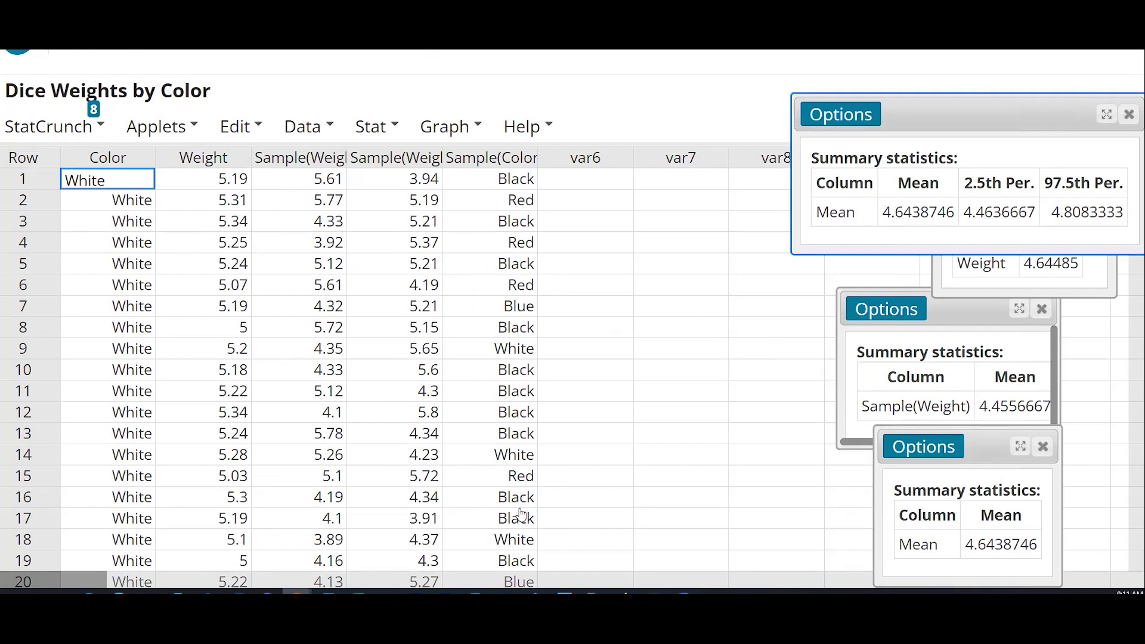
- Create a frequency table of the Sample(Color) column and move it clear of the other result windows
left_click(374, 131)
mouse_move(391, 210)
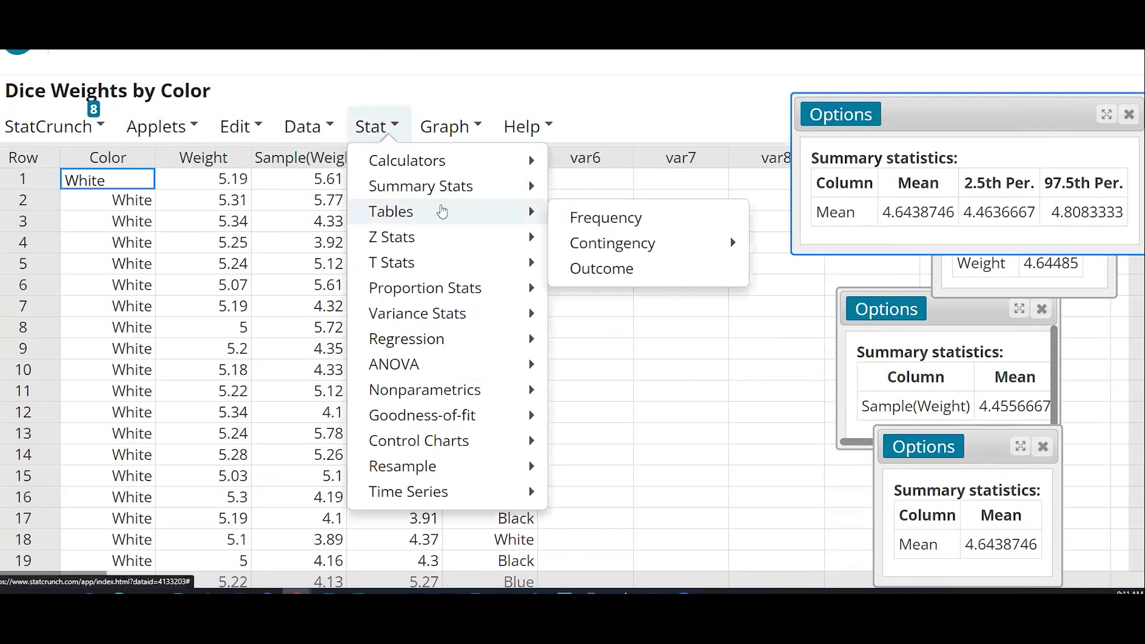
left_click(605, 218)
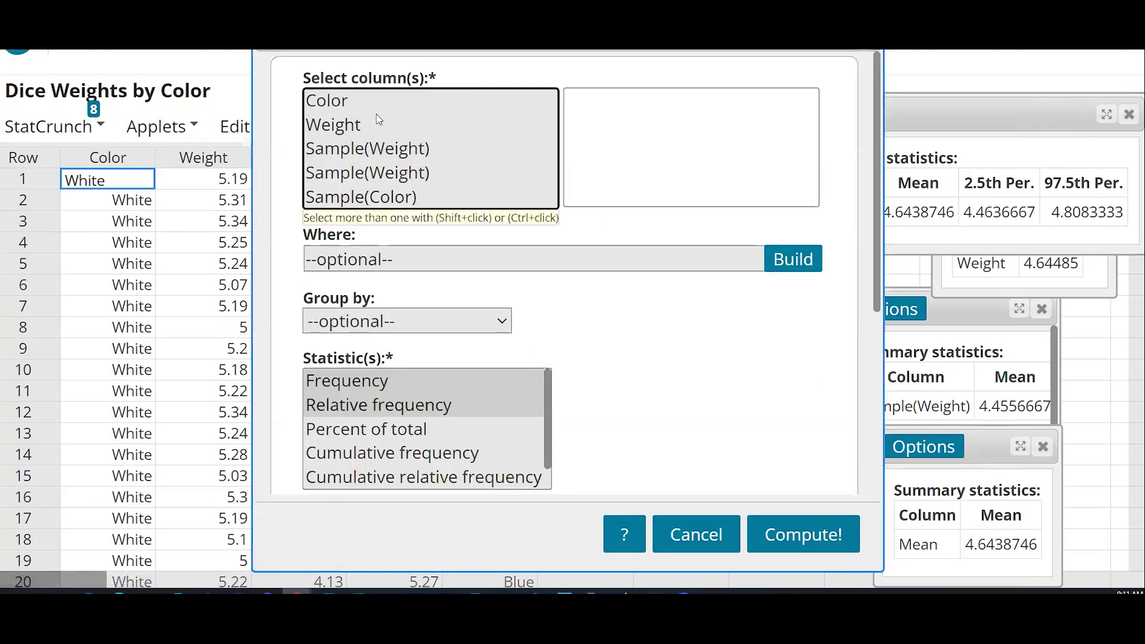
left_click(360, 197)
left_click(795, 547)
left_click_drag(712, 340, 327, 110)
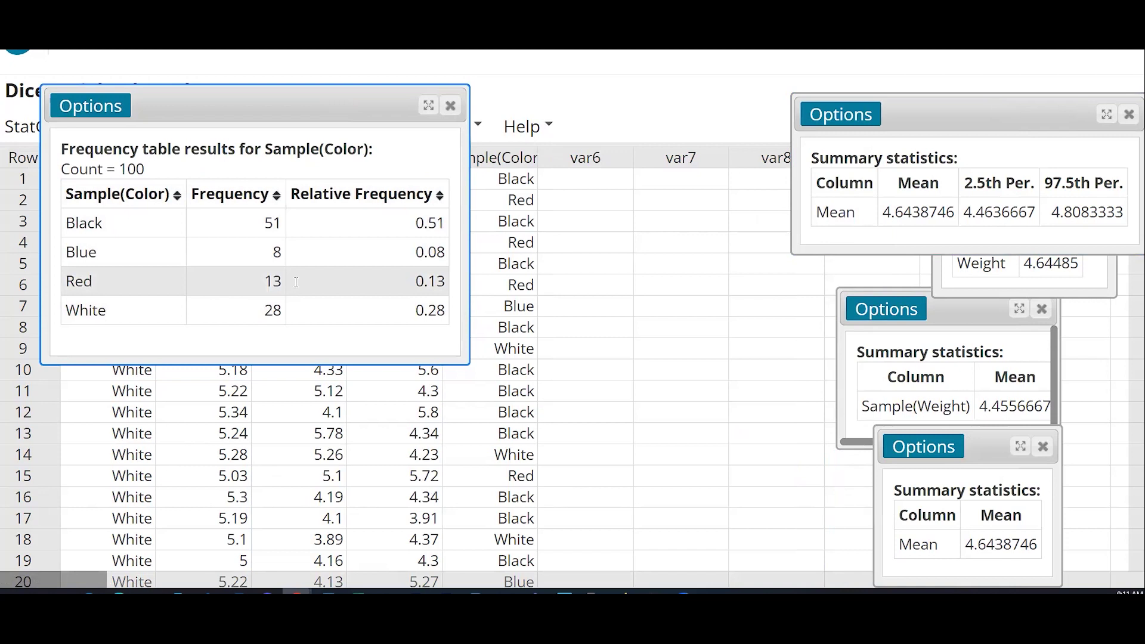
- Check the frequency and relative frequency of red dice in the sample, and close the table
left_click_drag(265, 281, 283, 281)
left_click_drag(410, 281, 454, 282)
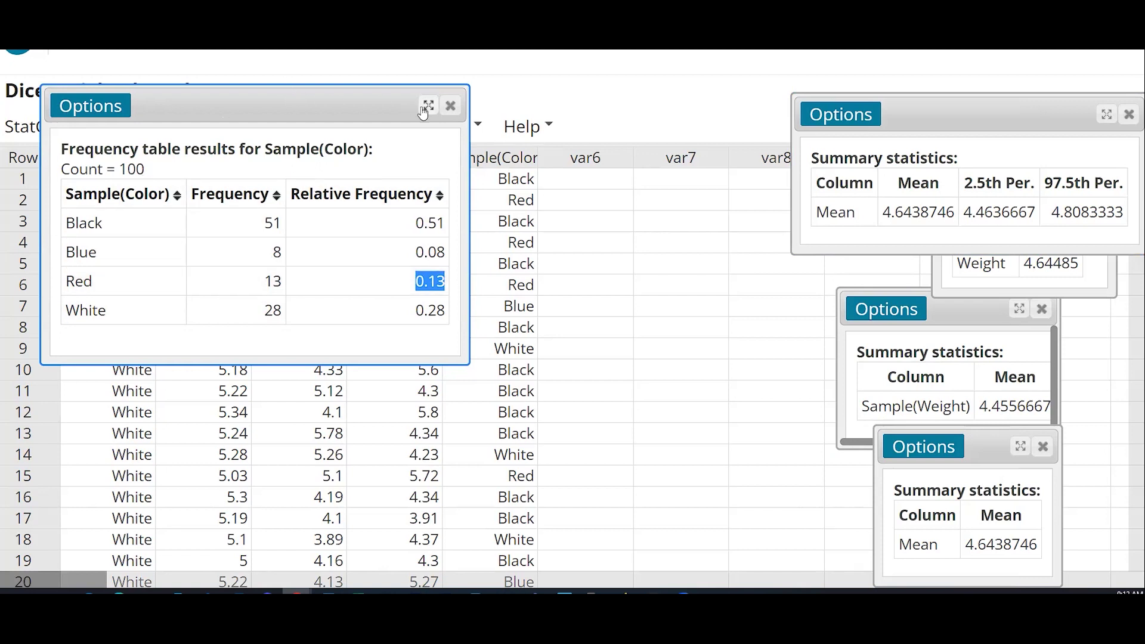
left_click(452, 105)
- Set up a bootstrap of a proportion from summary data with 13 successes in 100 observations
left_click(166, 137)
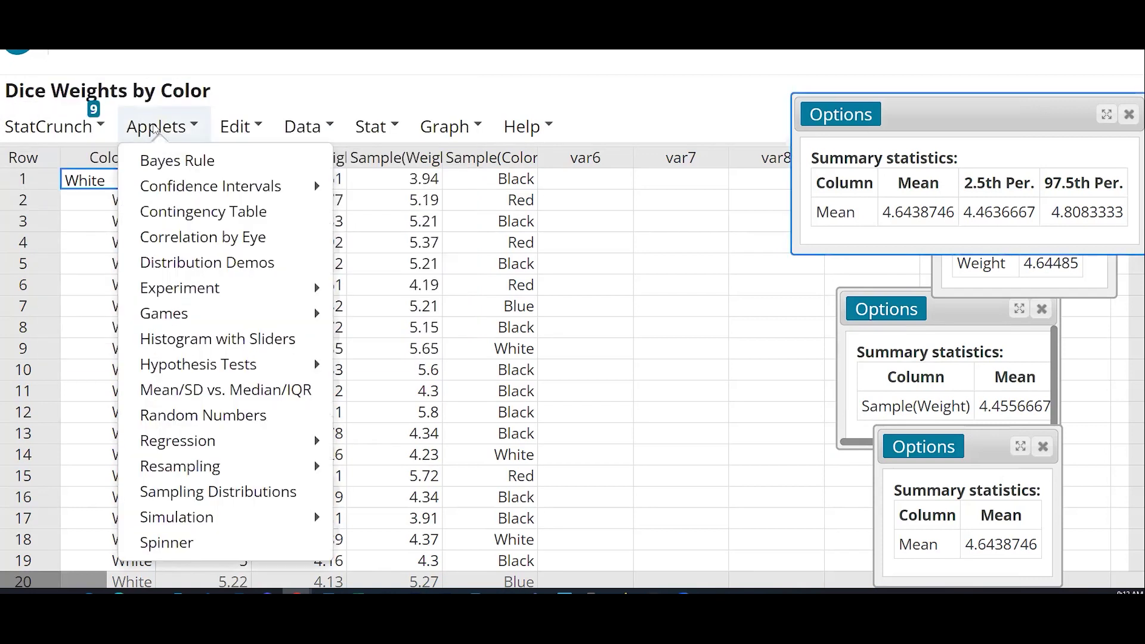
mouse_move(216, 469)
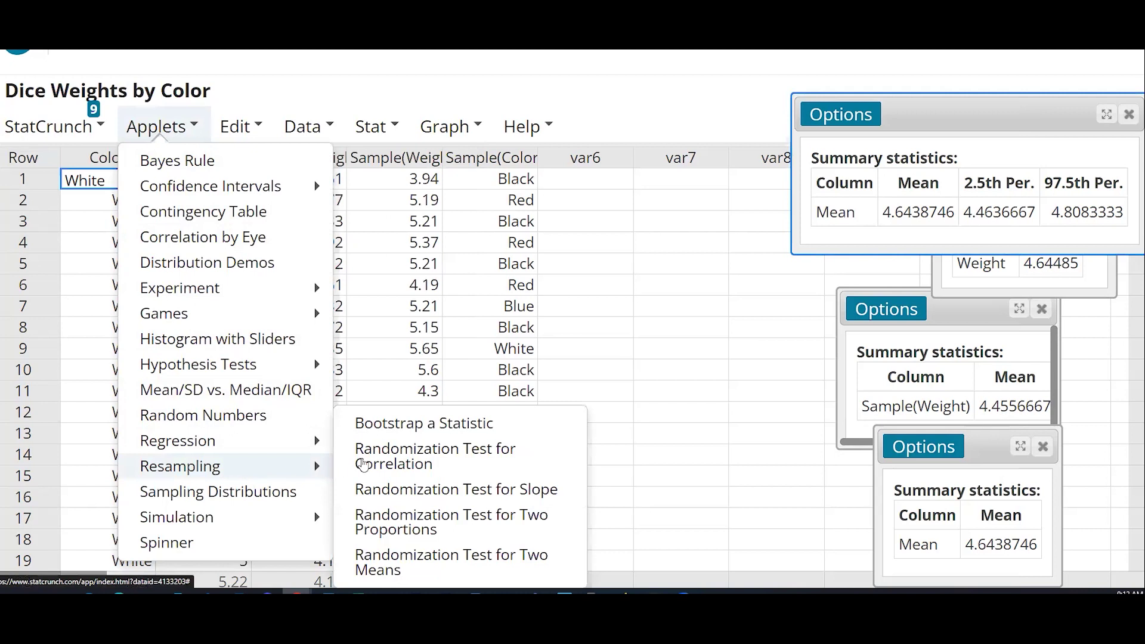
left_click(445, 424)
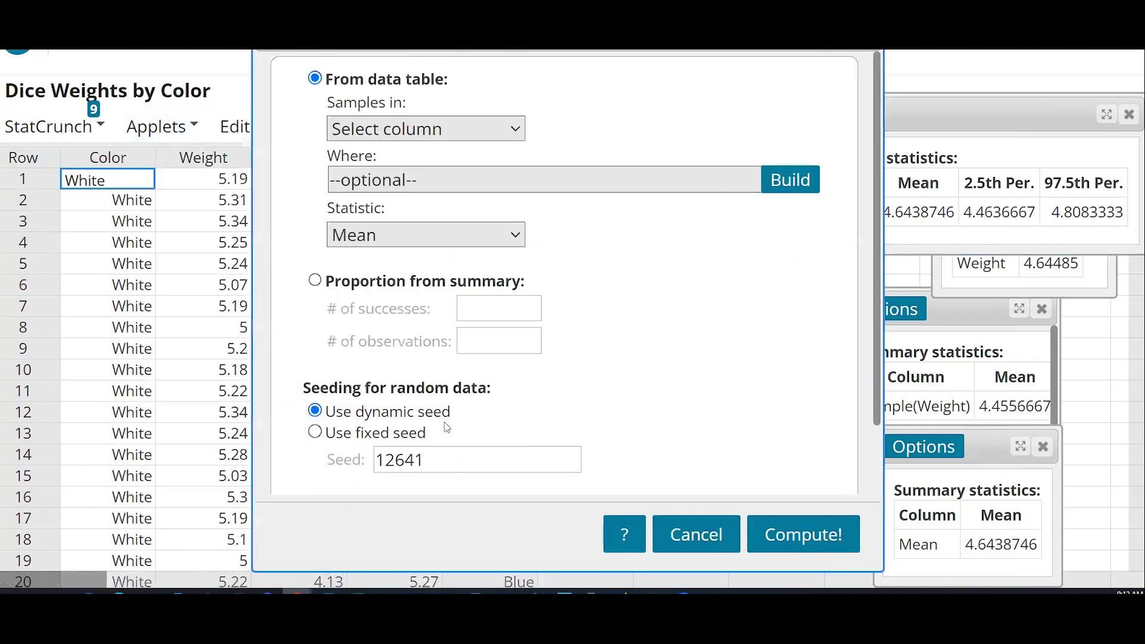
left_click(315, 281)
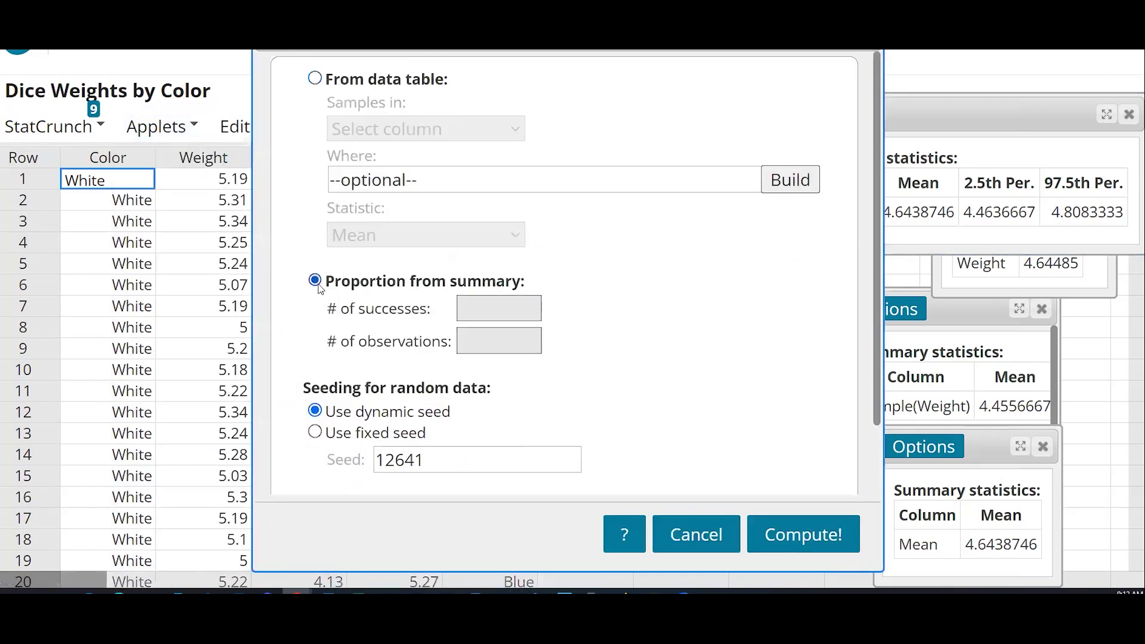
left_click(491, 305)
type("13")
left_click(488, 336)
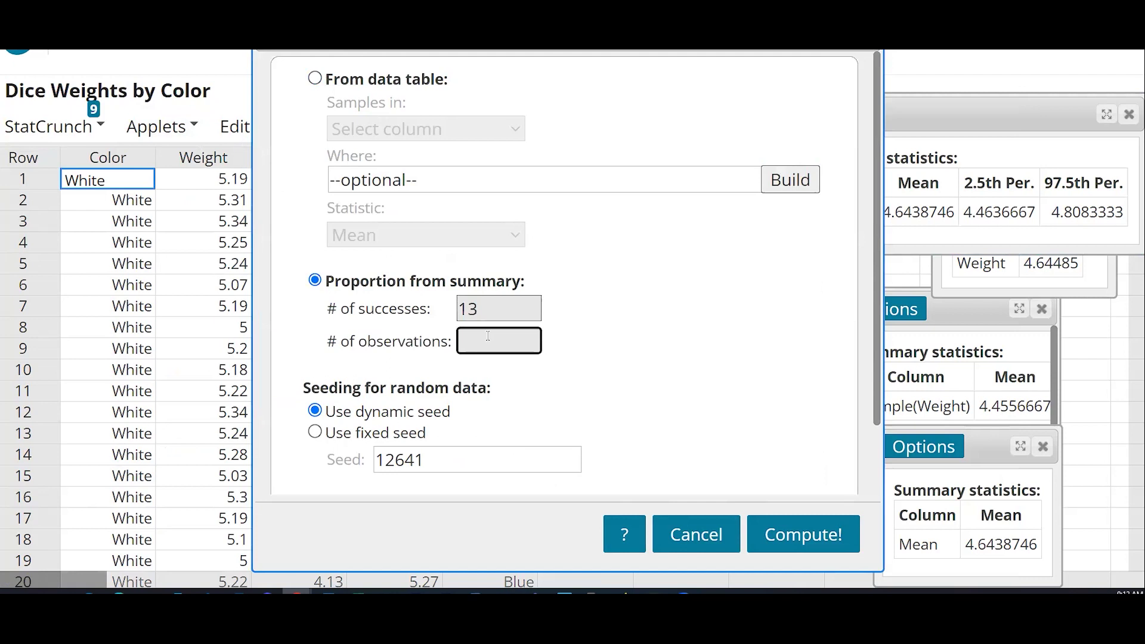
type("100")
left_click(831, 534)
- Generate 10,000 bootstrap resamples of the red dice proportion, 1,000 at a time
left_click(281, 120)
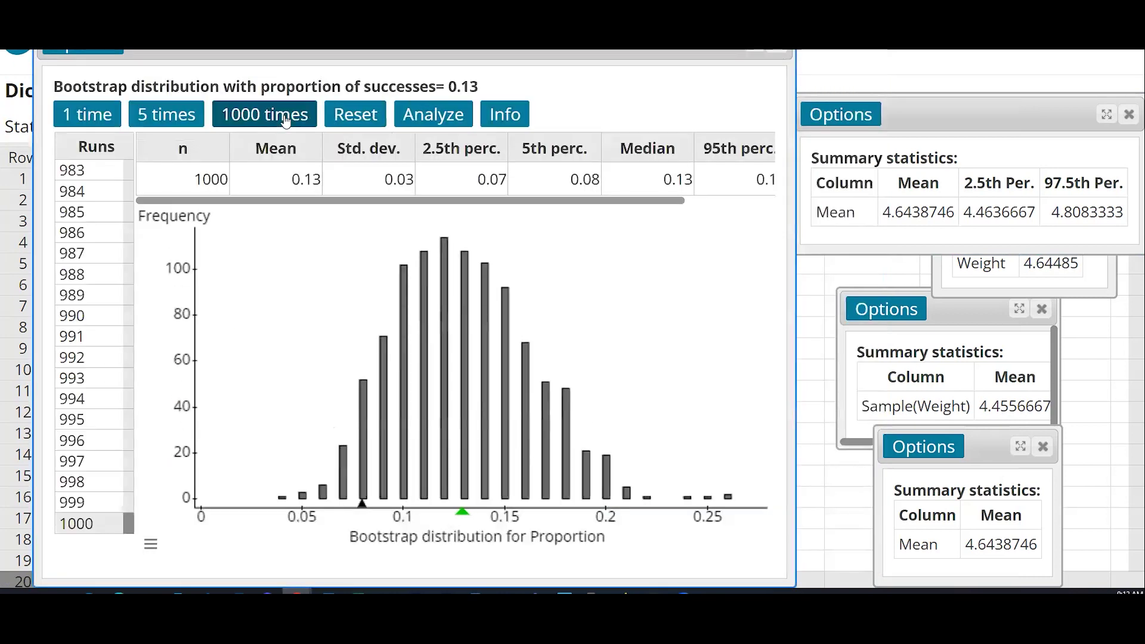
left_click(286, 121)
left_click(285, 121)
left_click(285, 121)
left_click(285, 121)
left_click(285, 121)
left_click(285, 121)
left_click(285, 121)
left_click(286, 122)
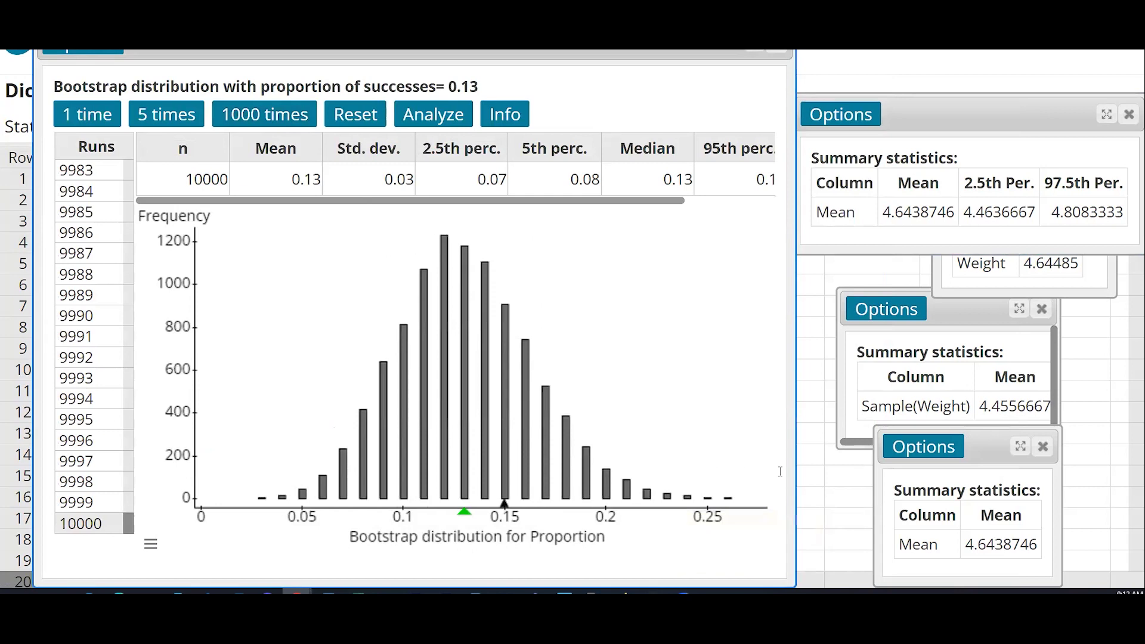
- Widen the bootstrap proportion results and read the 2.5th and 97.5th percentiles
left_click_drag(794, 466, 983, 470)
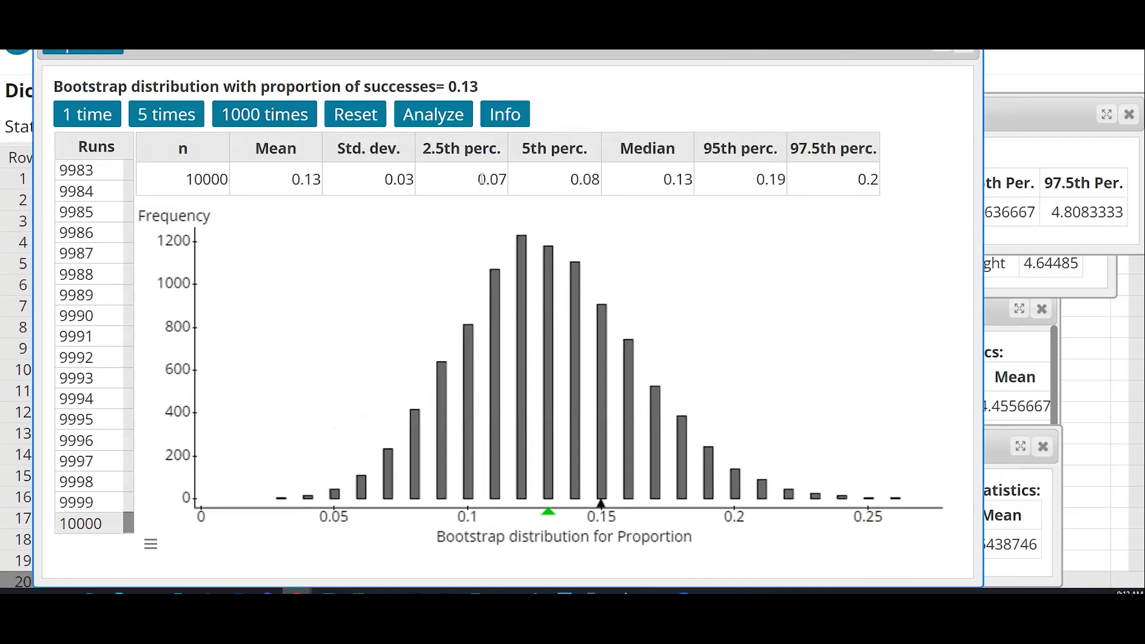
left_click_drag(481, 179, 508, 180)
left_click_drag(857, 179, 881, 179)
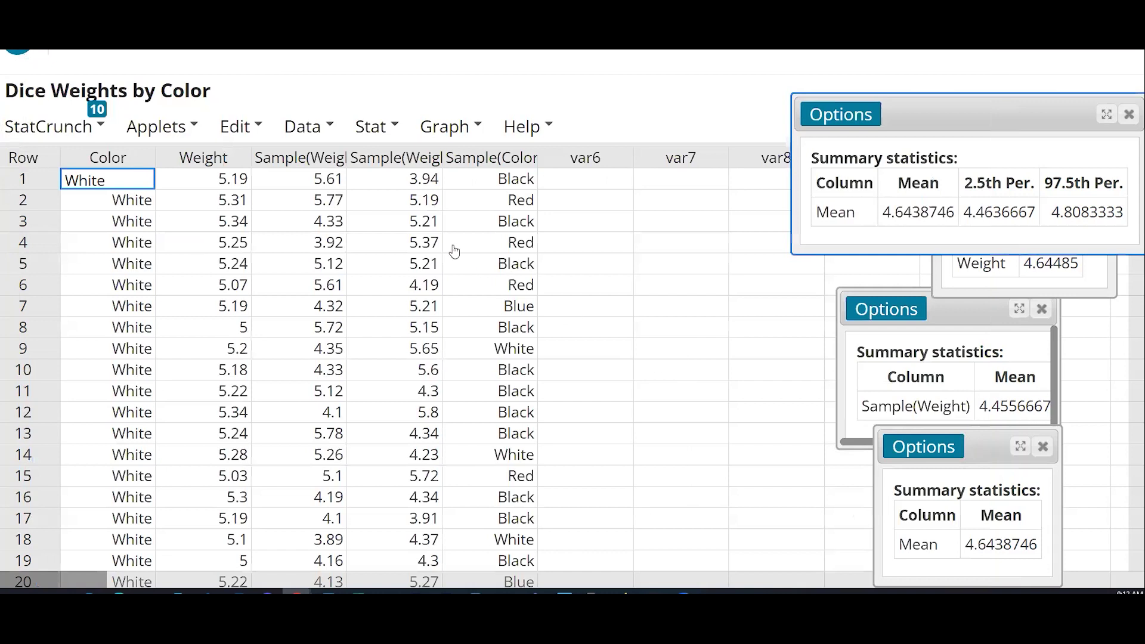
- Create a frequency table of the full Color column with frequency and relative frequency
left_click(316, 127)
left_click(391, 127)
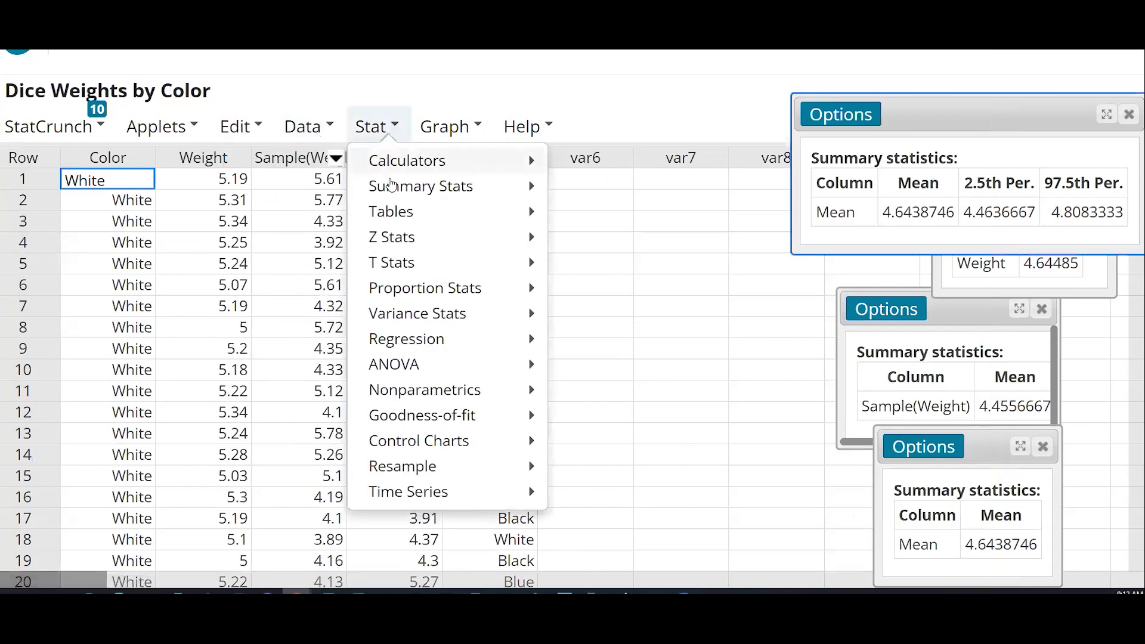
mouse_move(408, 211)
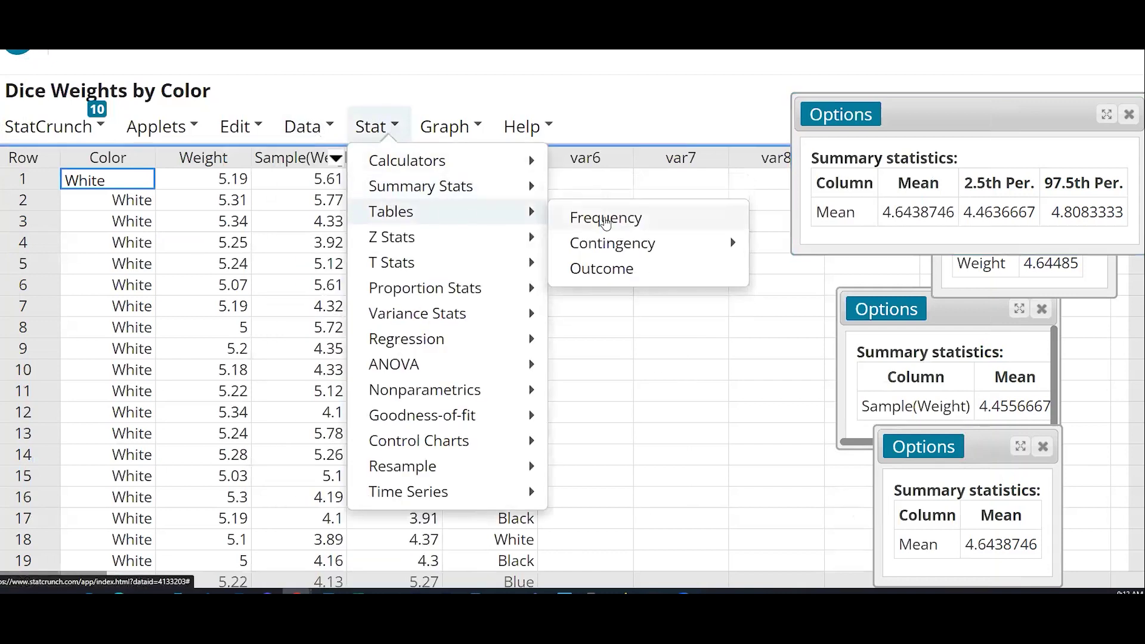
left_click(606, 219)
left_click(348, 103)
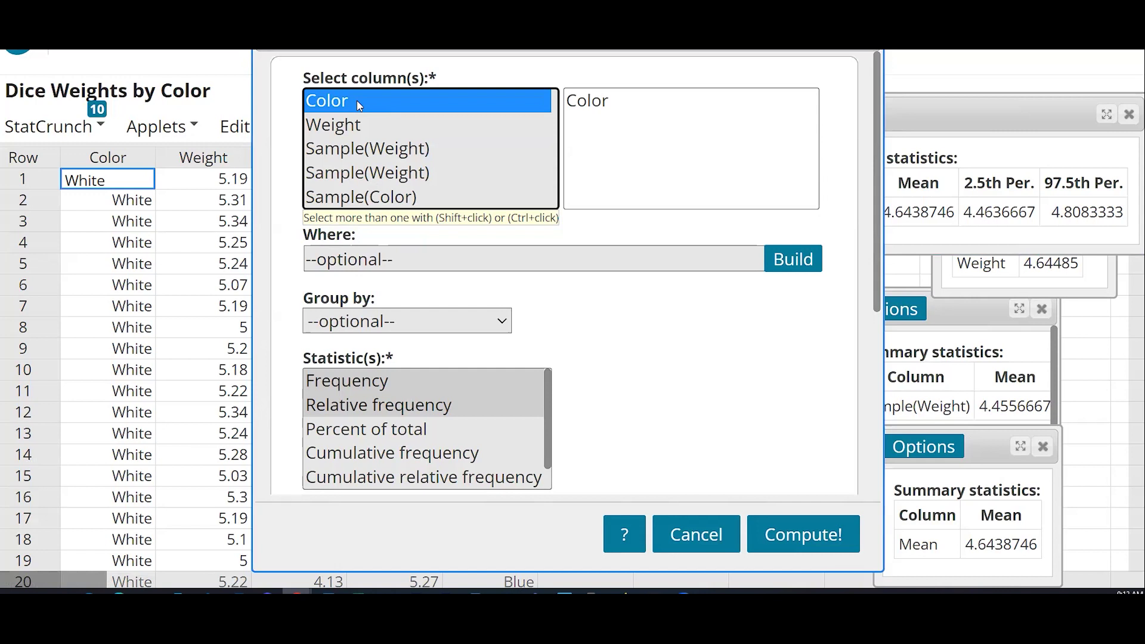
left_click(770, 530)
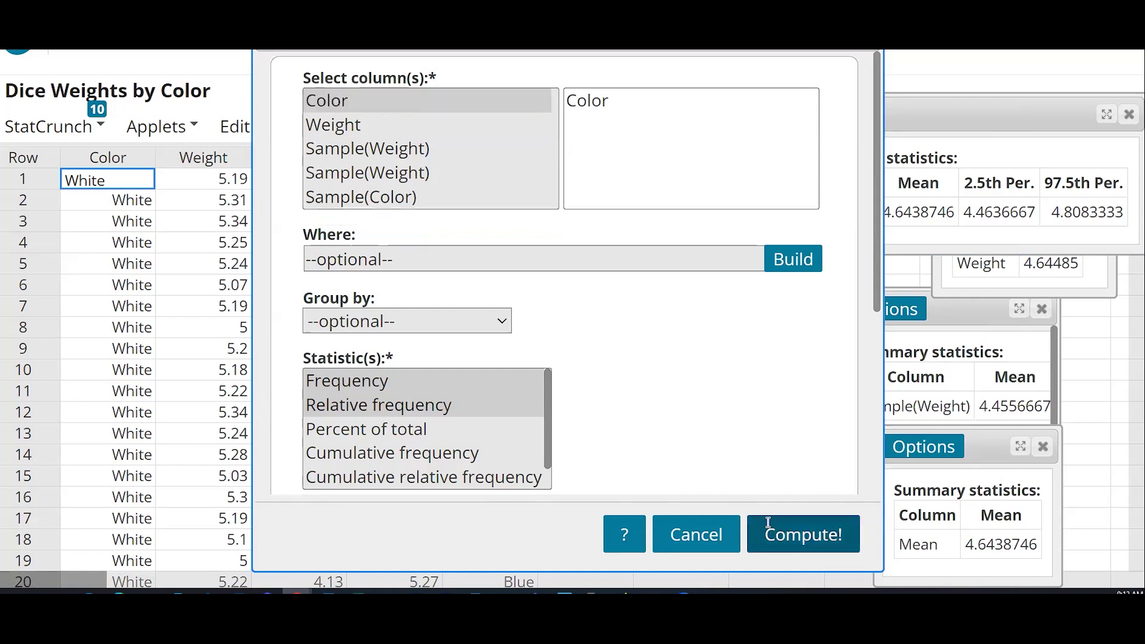
- Examine the Red row in the Color population's frequency table and close the table
left_click_drag(583, 508, 465, 334)
left_click_drag(341, 334, 661, 338)
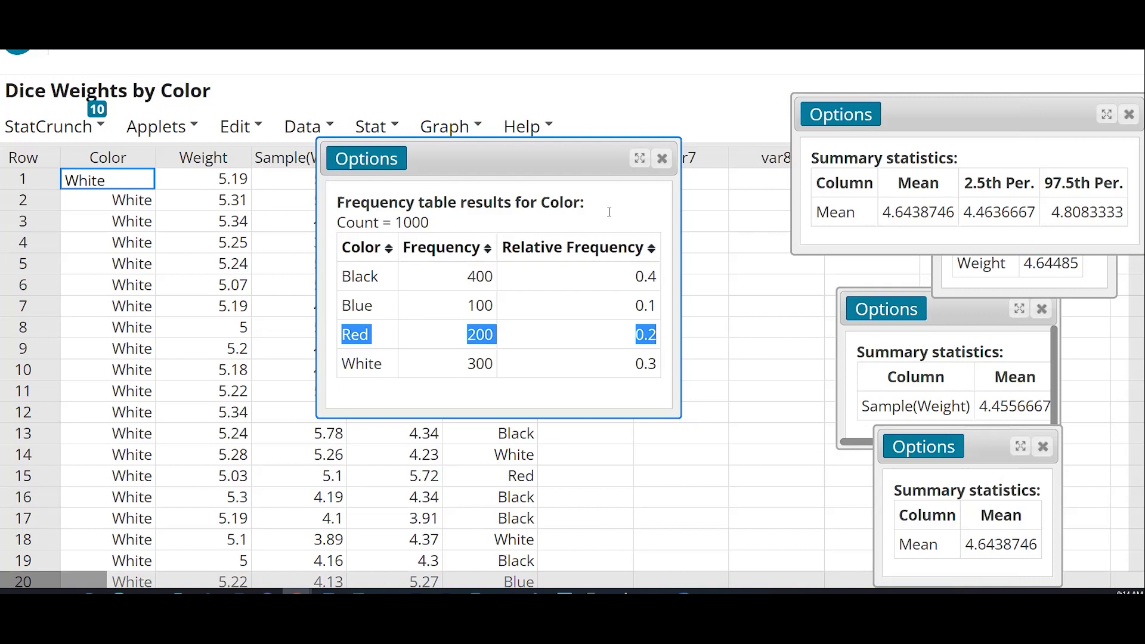
left_click(662, 159)
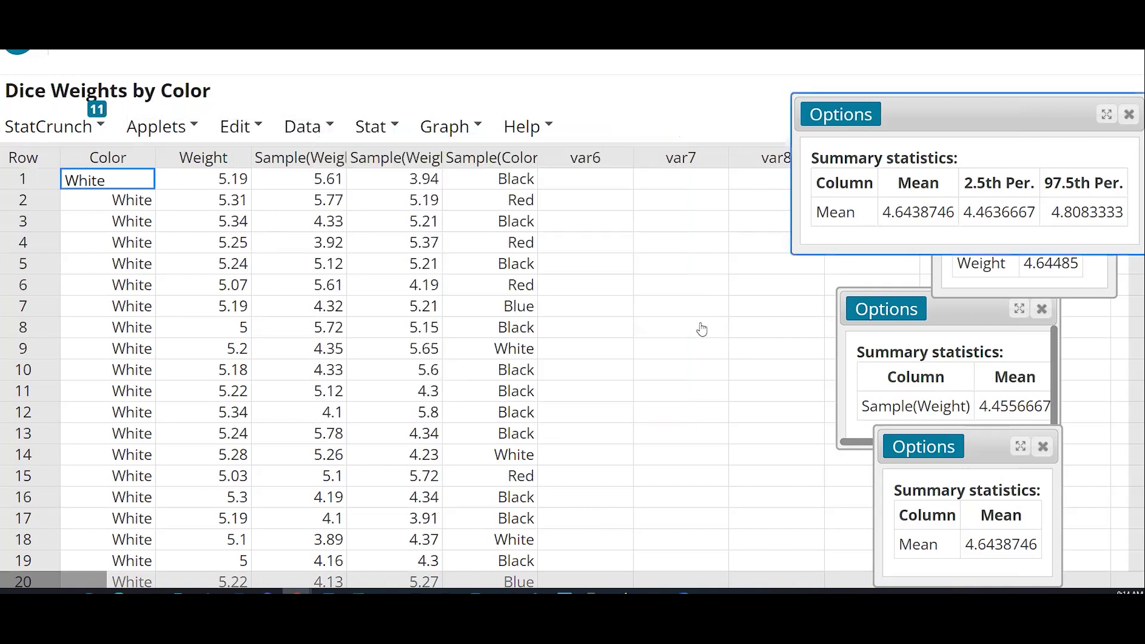